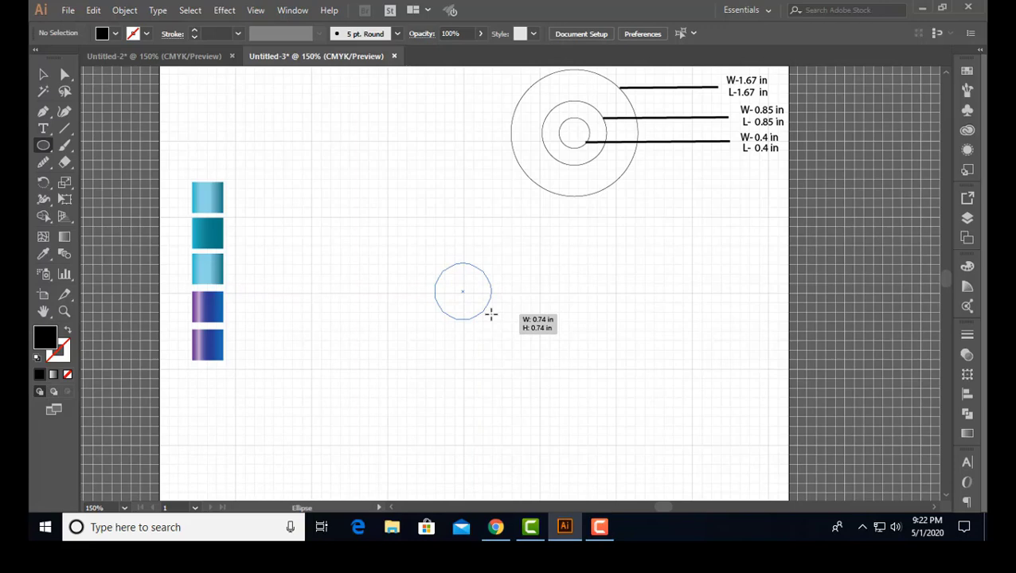
# Step: Draw a circle about 1.67 in wide near the artboard's centre, with no fill and a black outline
pyautogui.moveTo(491, 315); pyautogui.dragTo(526, 331)
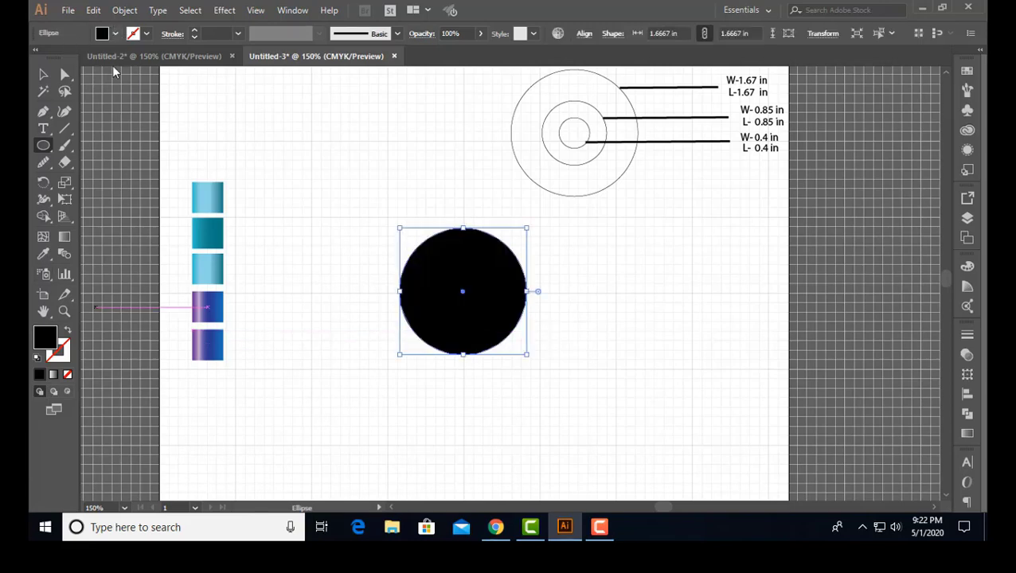
pyautogui.click(69, 332)
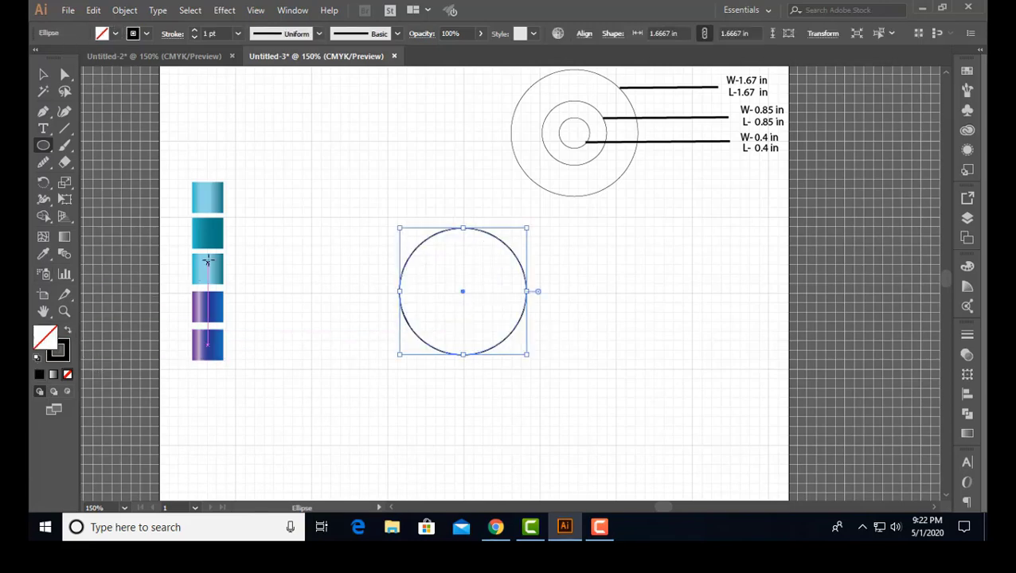
pyautogui.click(43, 74)
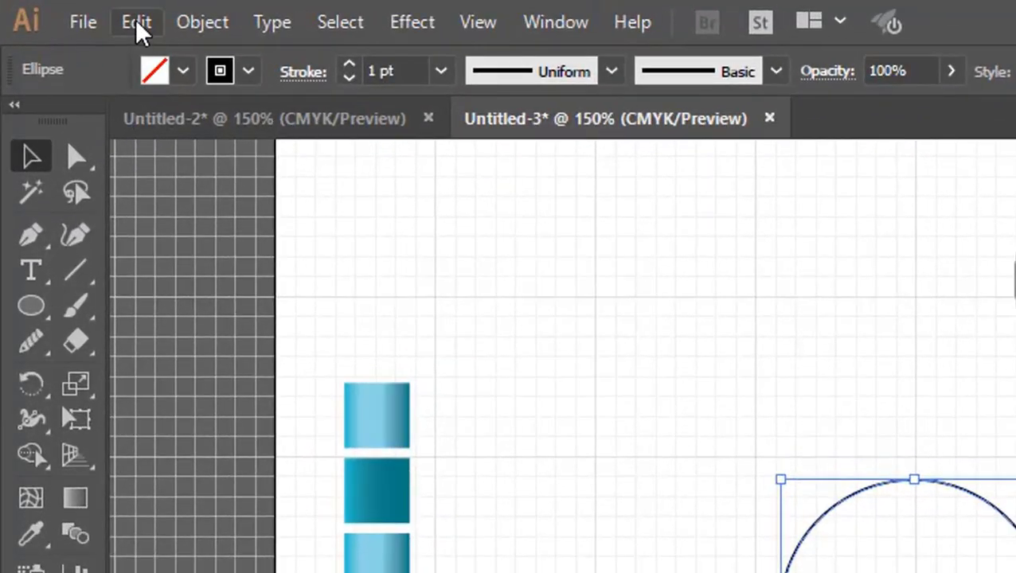
# Step: Copy the circle, paste it in front and scale the copy concentrically to about 0.85 in
pyautogui.click(94, 9)
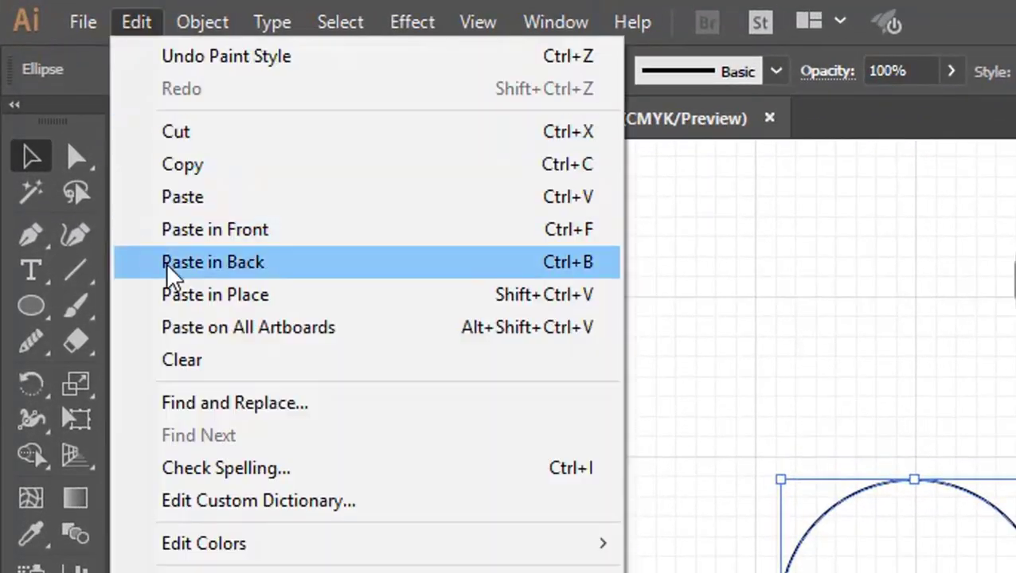
pyautogui.click(204, 167)
pyautogui.click(142, 22)
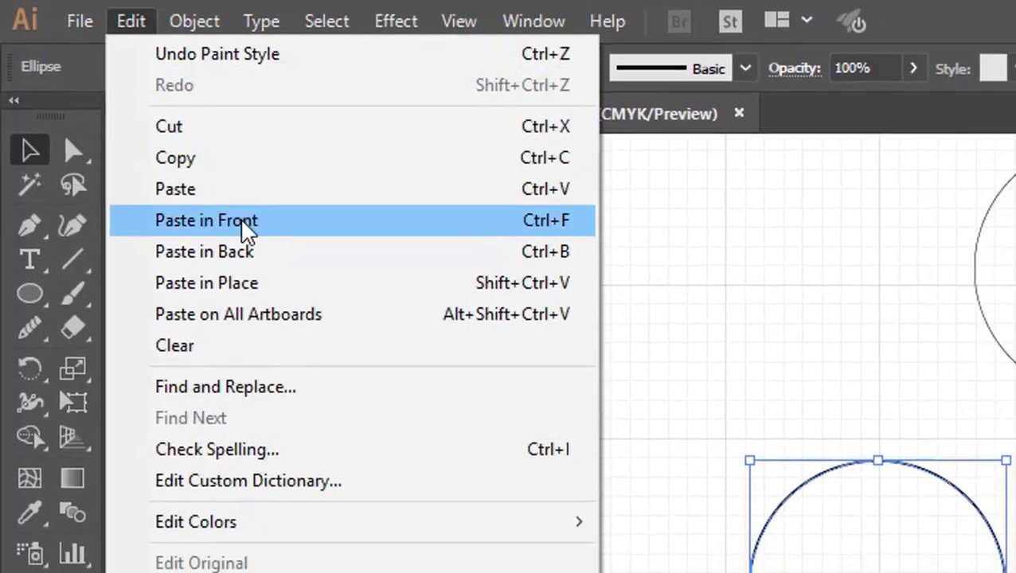
pyautogui.click(253, 229)
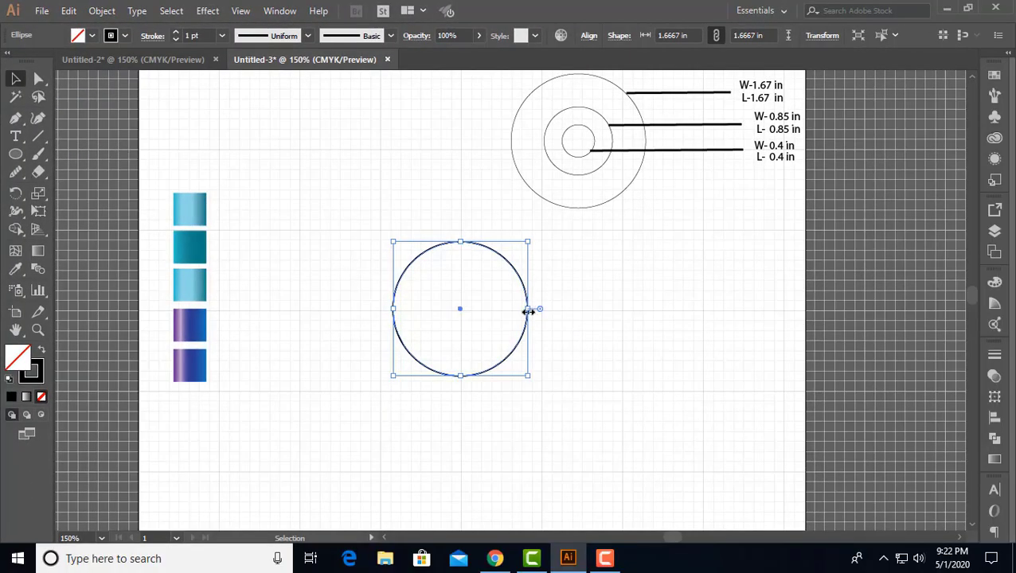
pyautogui.moveTo(528, 312); pyautogui.dragTo(493, 309)
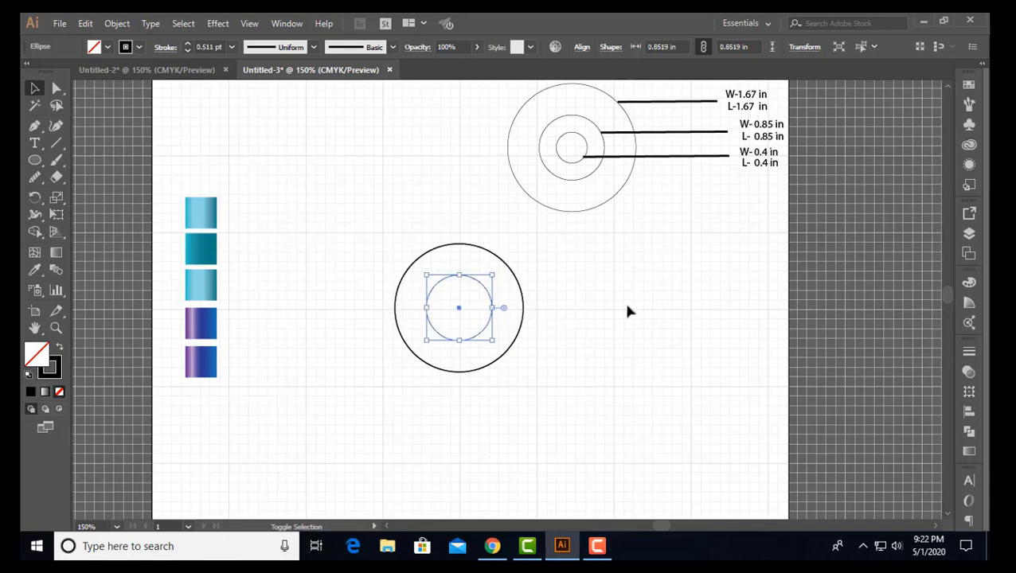
# Step: Copy the middle circle, paste it in front and scale the copy concentrically to about 0.4 in, matching the reference
pyautogui.click(86, 23)
pyautogui.click(131, 92)
pyautogui.click(86, 23)
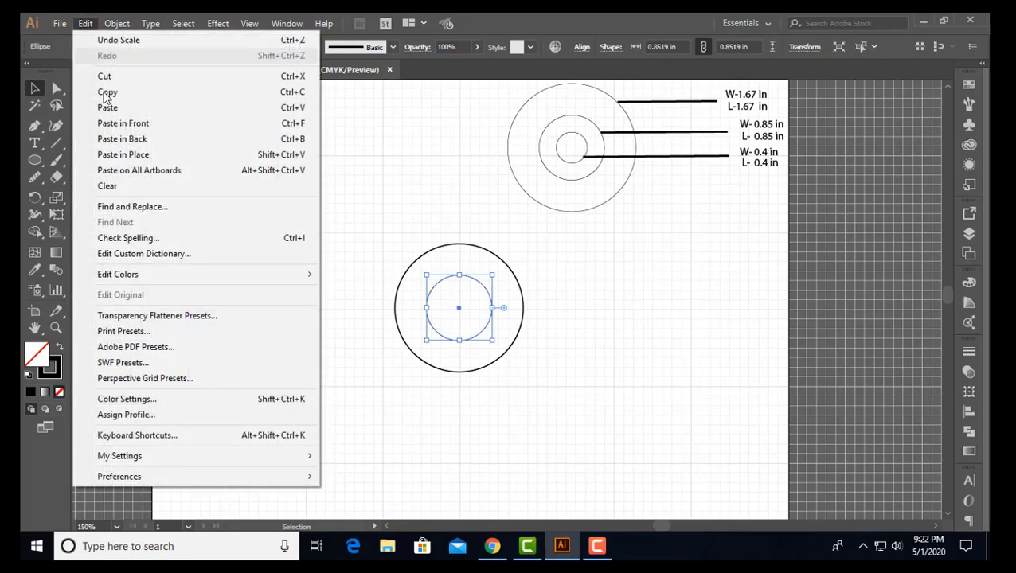
pyautogui.click(124, 123)
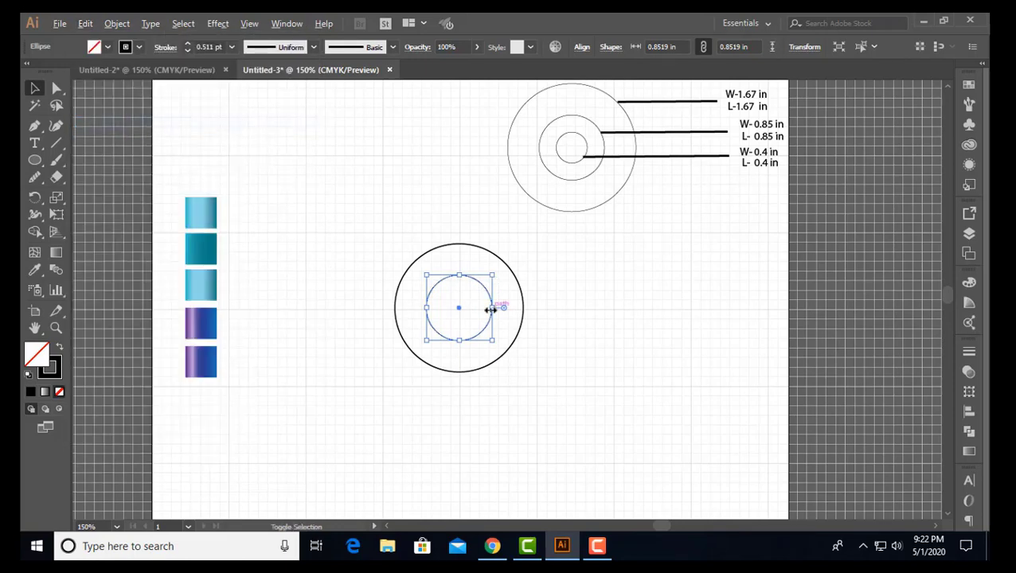
pyautogui.moveTo(492, 309); pyautogui.dragTo(477, 314)
pyautogui.click(562, 362)
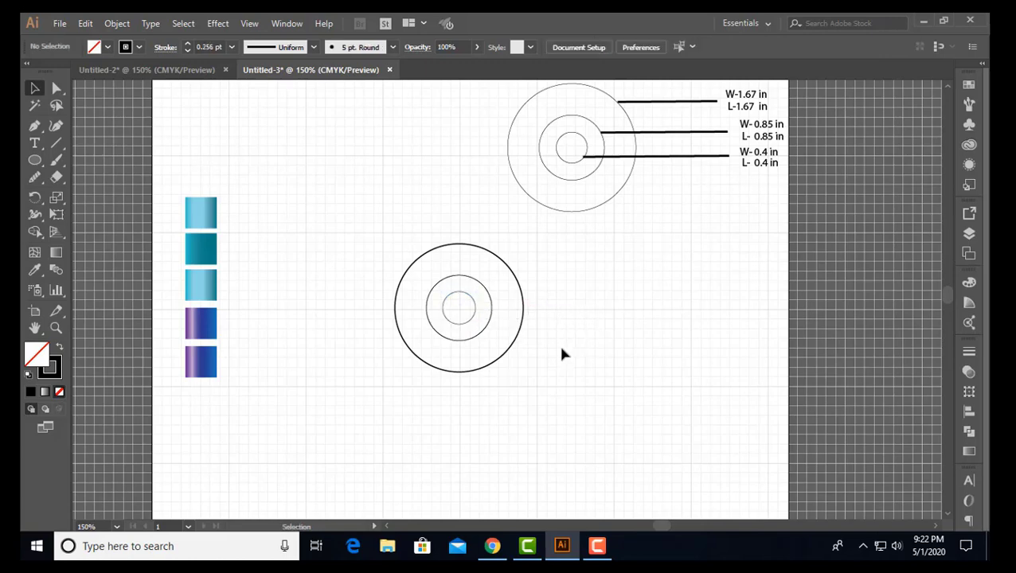
pyautogui.click(459, 371)
pyautogui.scroll(-1, 460, 469)
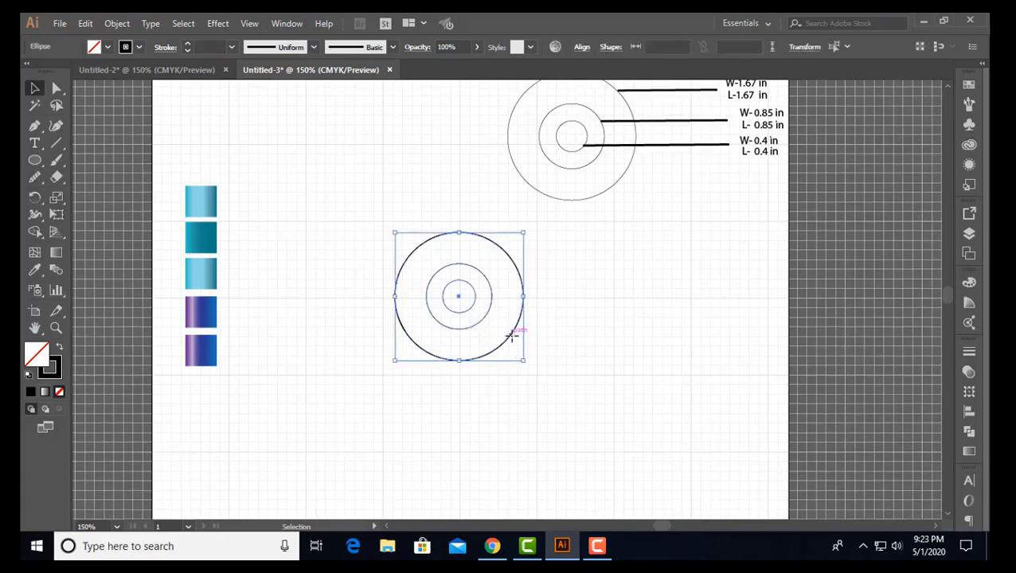
pyautogui.moveTo(512, 340); pyautogui.dragTo(514, 340)
pyautogui.moveTo(645, 429); pyautogui.dragTo(647, 428)
pyautogui.click(339, 292)
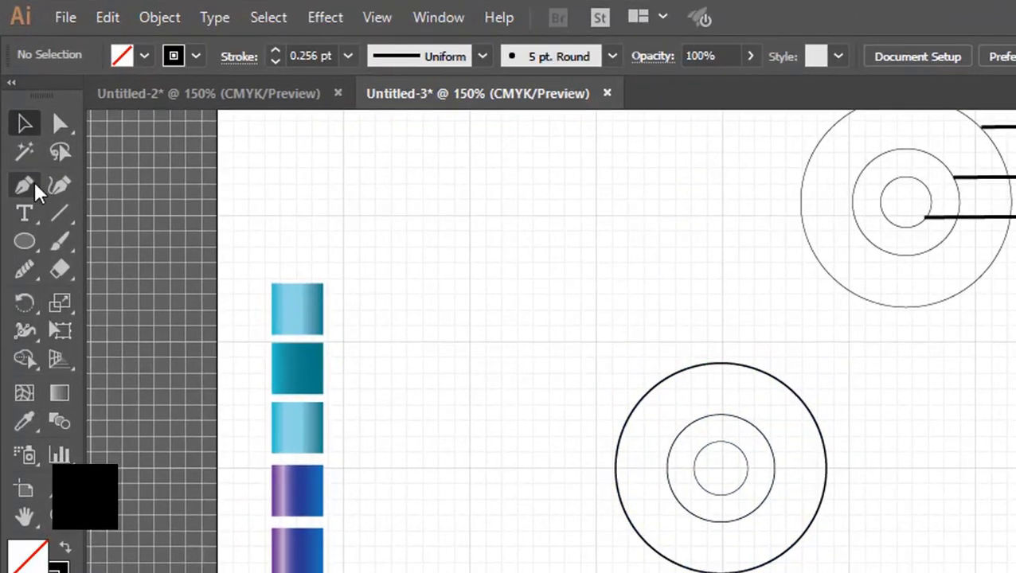
# Step: Draw a straight diagonal line about 2.72 in long with the Pen tool, descending rightward along the smallest circle's lower-left edge
pyautogui.click(26, 187)
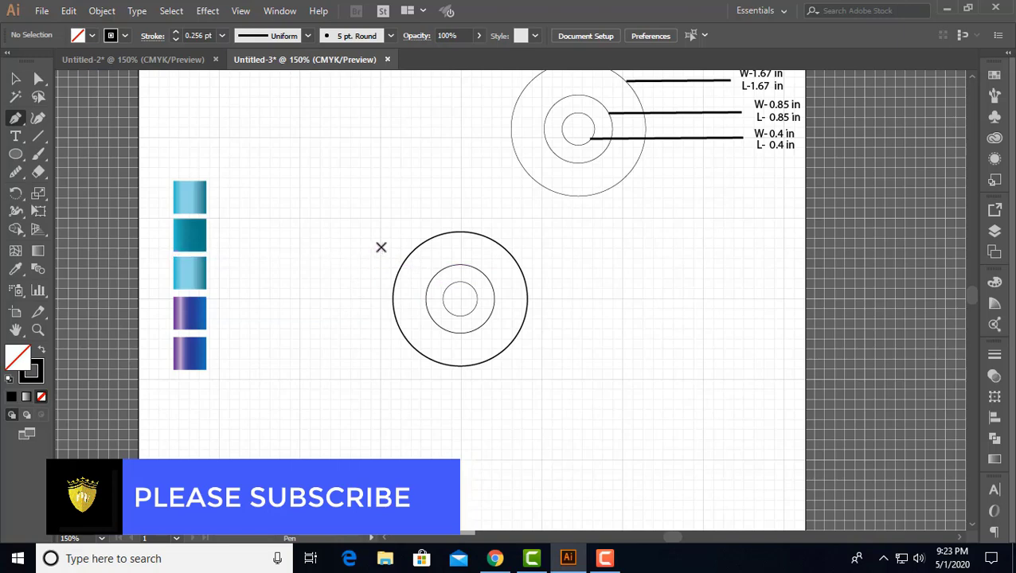
pyautogui.click(381, 248)
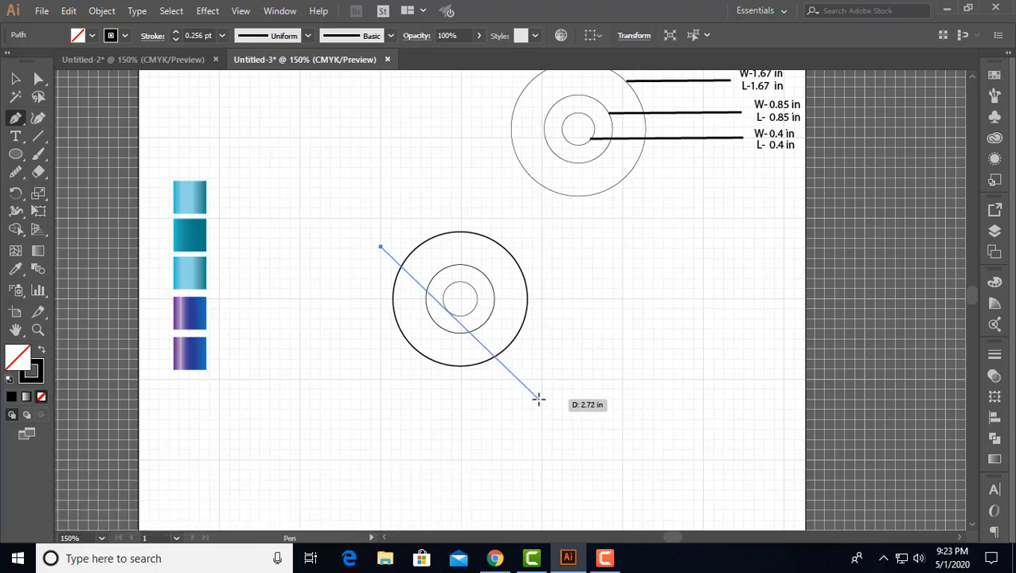
pyautogui.click(538, 398)
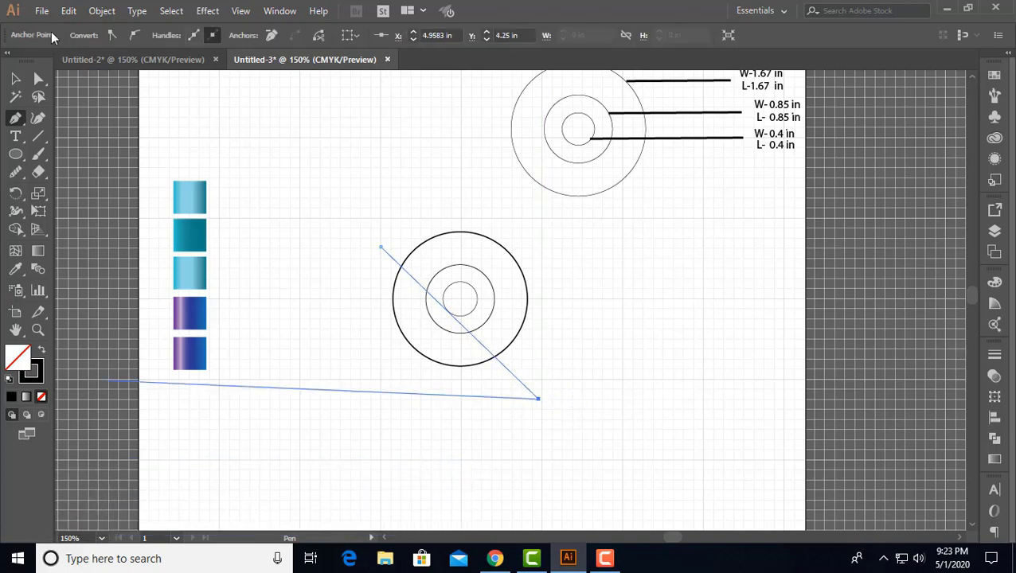
pyautogui.click(16, 79)
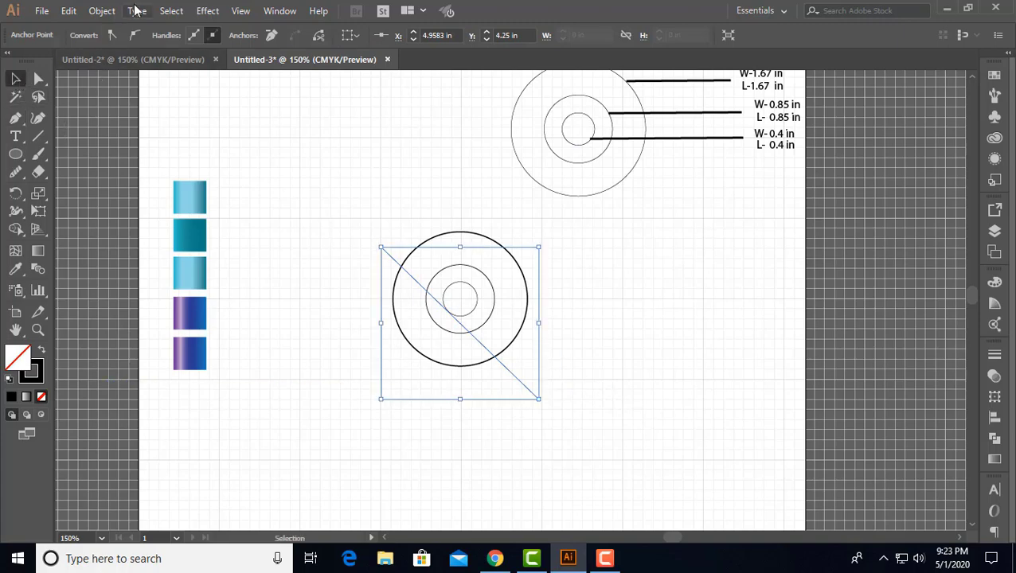
pyautogui.click(363, 202)
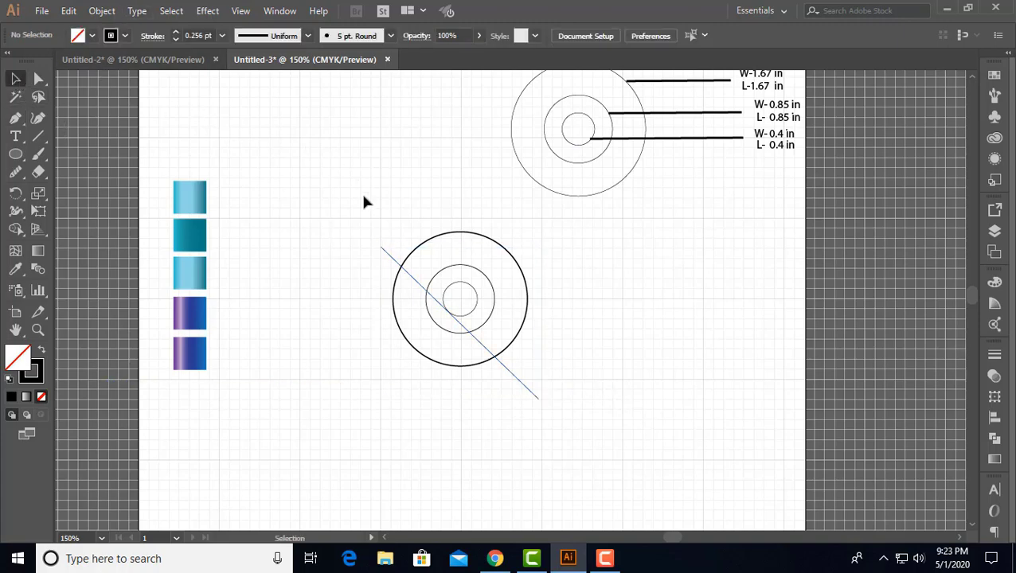
# Step: Duplicate the diagonal line twice, placing the parallel copies along the lower-left edges of the middle and outer circles
pyautogui.click(387, 254)
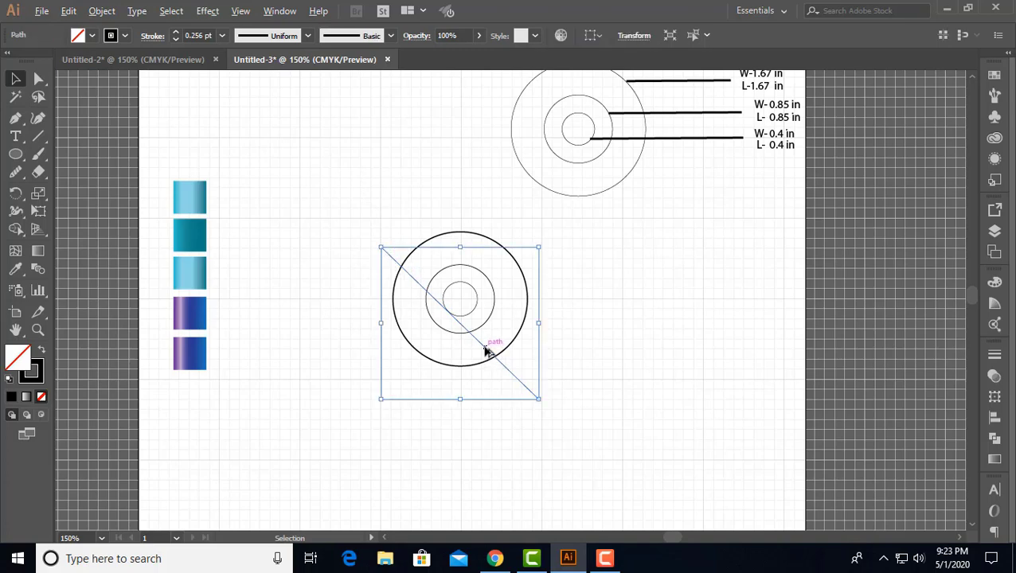
pyautogui.moveTo(486, 351); pyautogui.dragTo(448, 381)
pyautogui.moveTo(581, 332); pyautogui.dragTo(586, 386)
# Step: Select the three diagonal lines and create a reflected copy across the vertical axis
pyautogui.moveTo(412, 436); pyautogui.dragTo(542, 388)
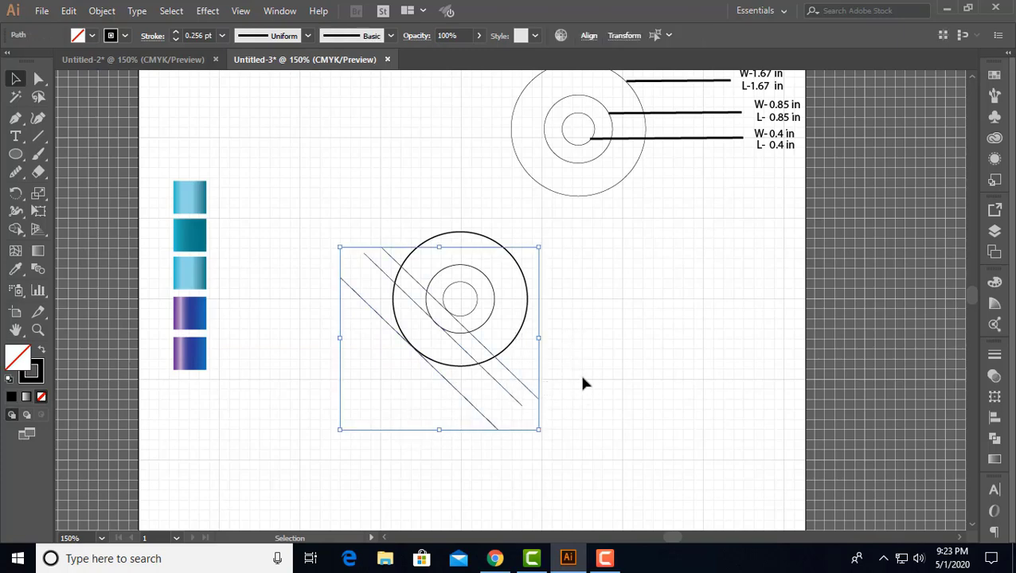
pyautogui.rightClick(450, 341)
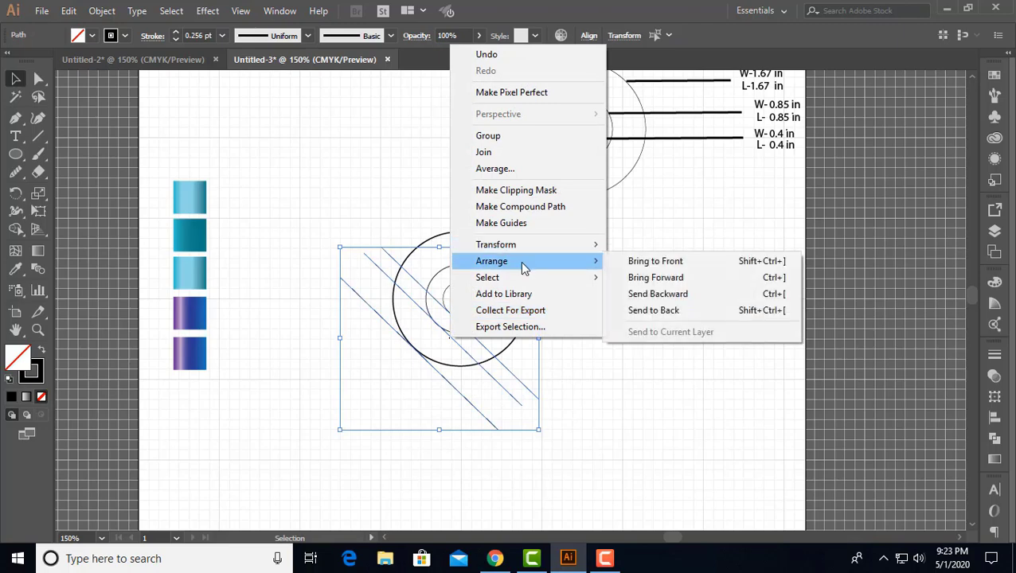
pyautogui.moveTo(522, 246)
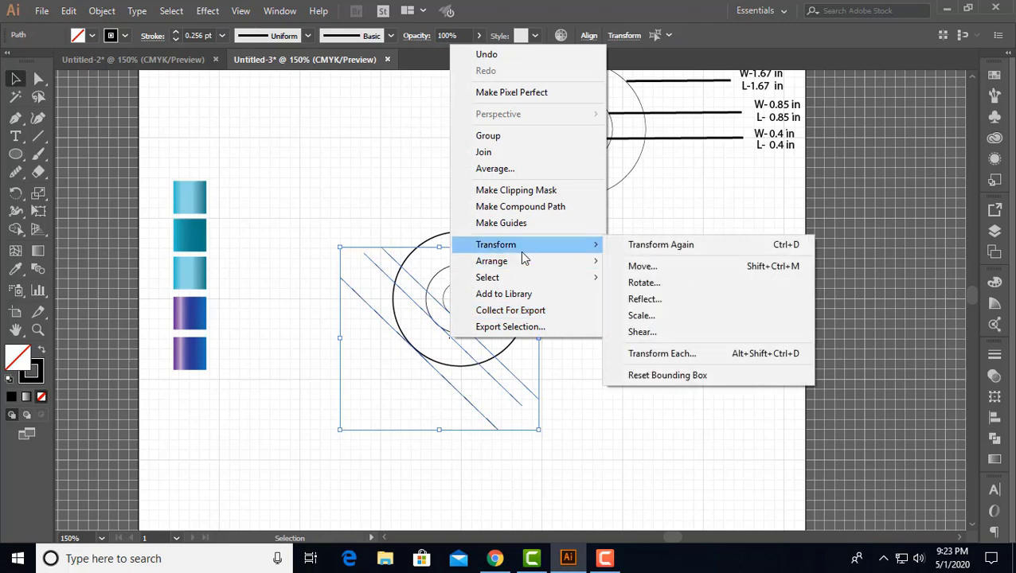
pyautogui.click(674, 301)
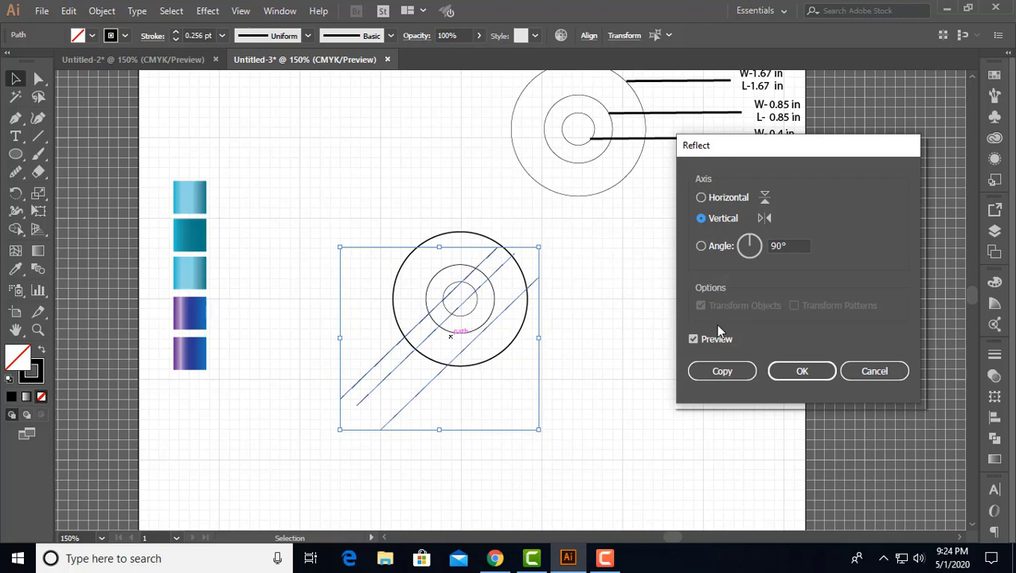
pyautogui.click(726, 371)
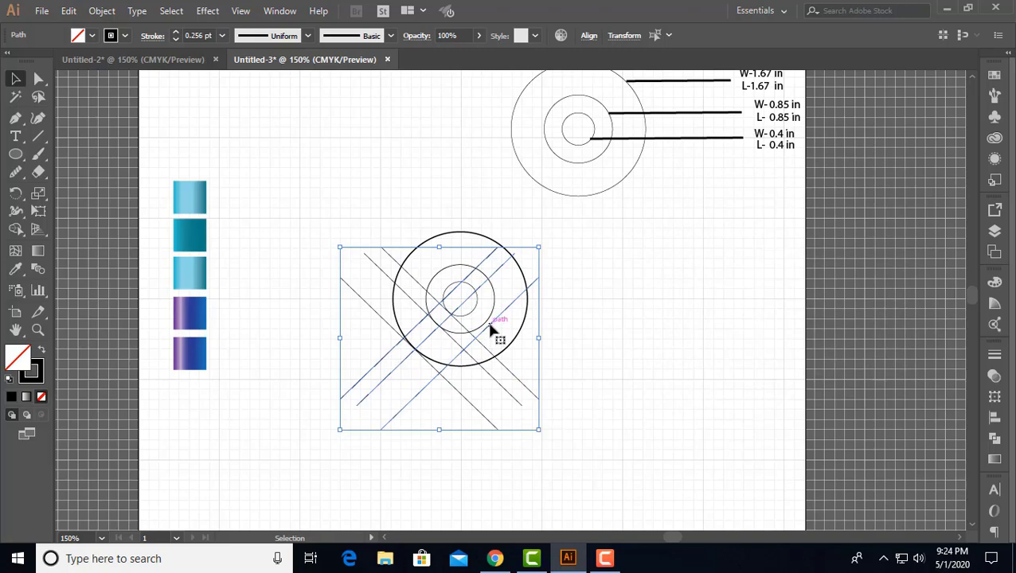
# Step: Move the three reflected lines rightward so they touch the lower-right edges of the three circles
pyautogui.moveTo(491, 331); pyautogui.dragTo(540, 320)
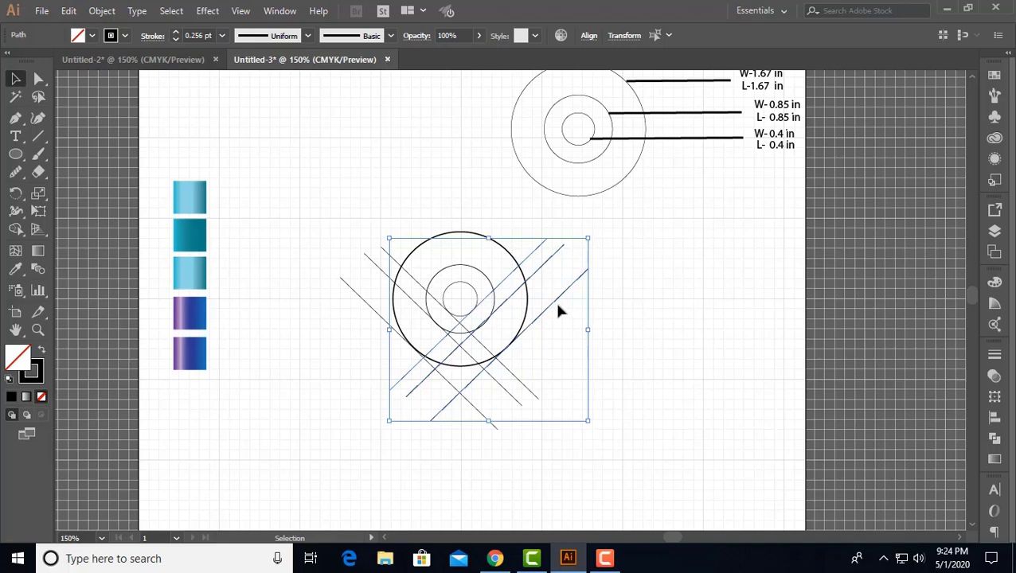
pyautogui.moveTo(552, 309); pyautogui.dragTo(539, 321)
pyautogui.click(552, 384)
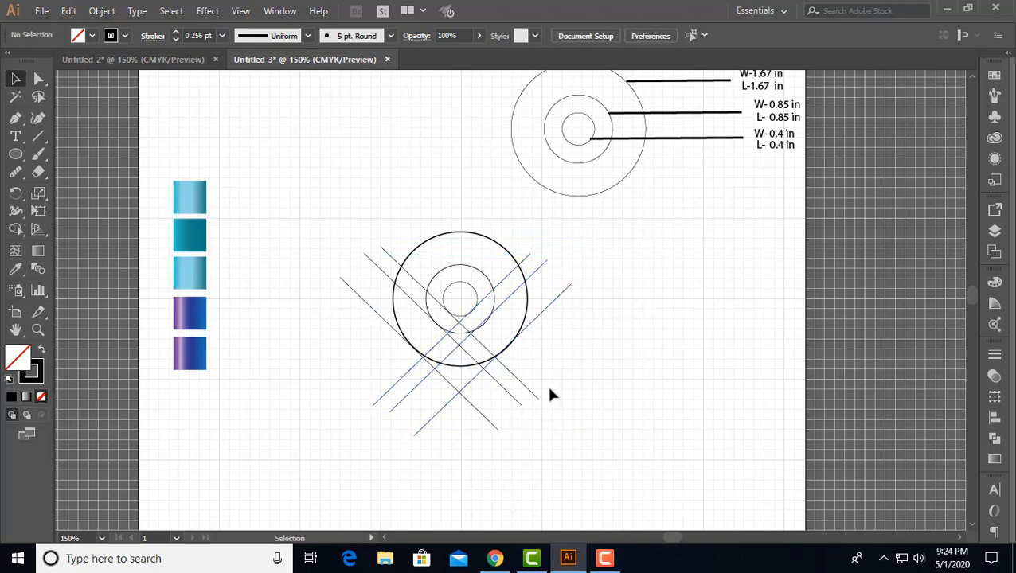
# Step: Select the three original diagonal lines and shift them slightly so they touch the circles' lower-left edges
pyautogui.moveTo(550, 380); pyautogui.dragTo(492, 431)
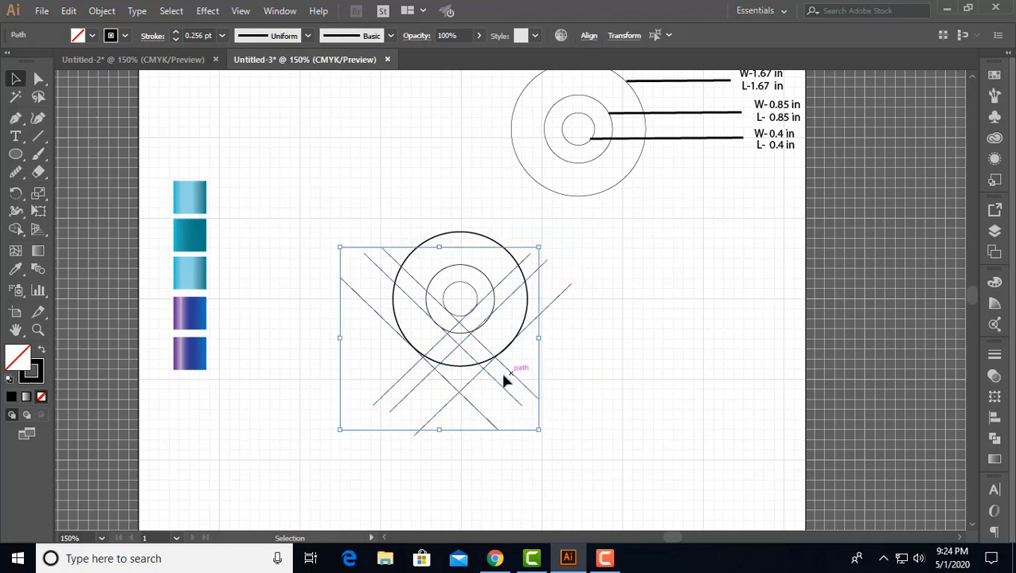
pyautogui.moveTo(496, 385); pyautogui.dragTo(504, 393)
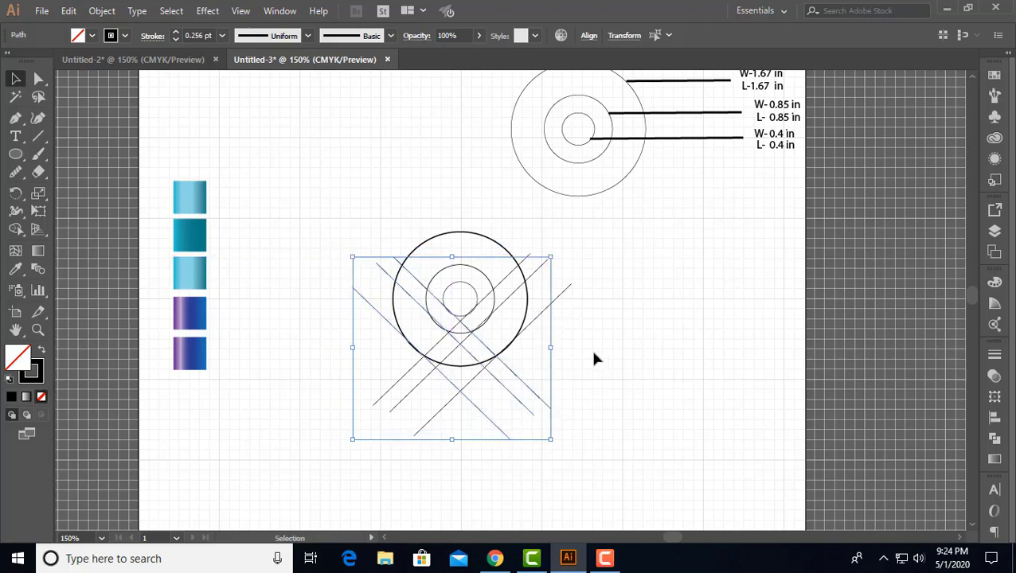
pyautogui.press('Left')
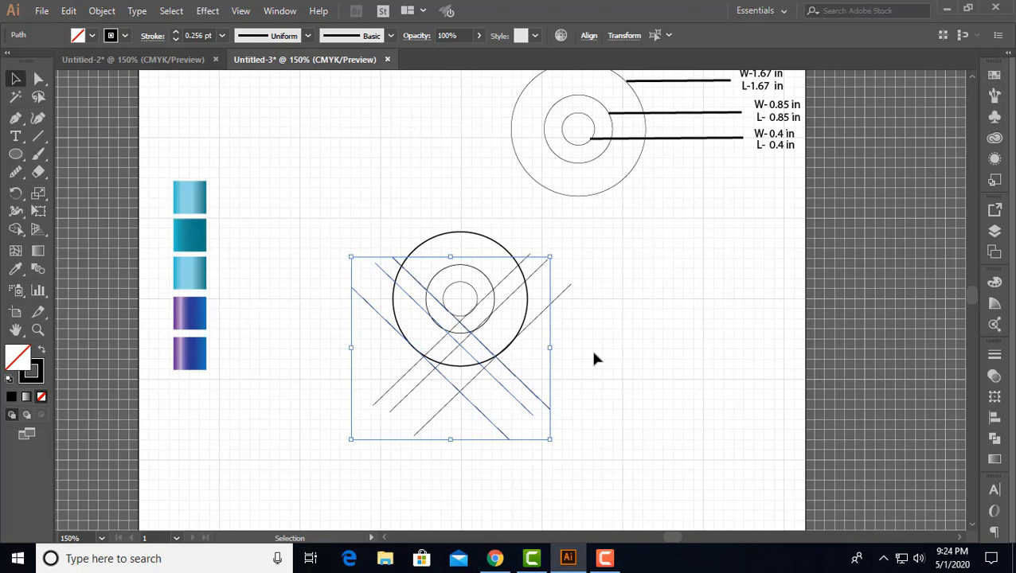
pyautogui.click(619, 328)
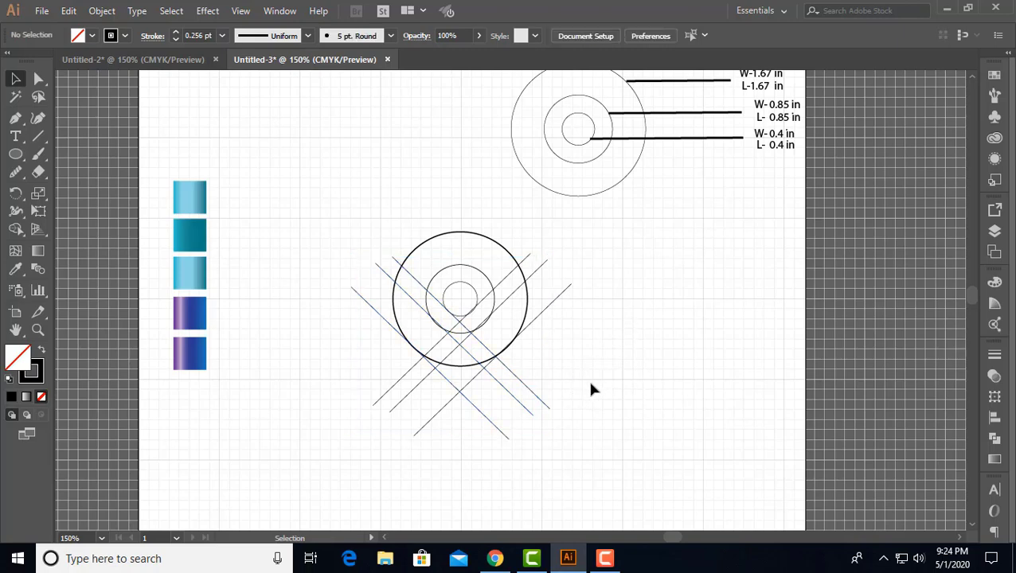
# Step: Select all three circles and six diagonal lines and expand their fill and stroke
pyautogui.moveTo(315, 223); pyautogui.dragTo(607, 435)
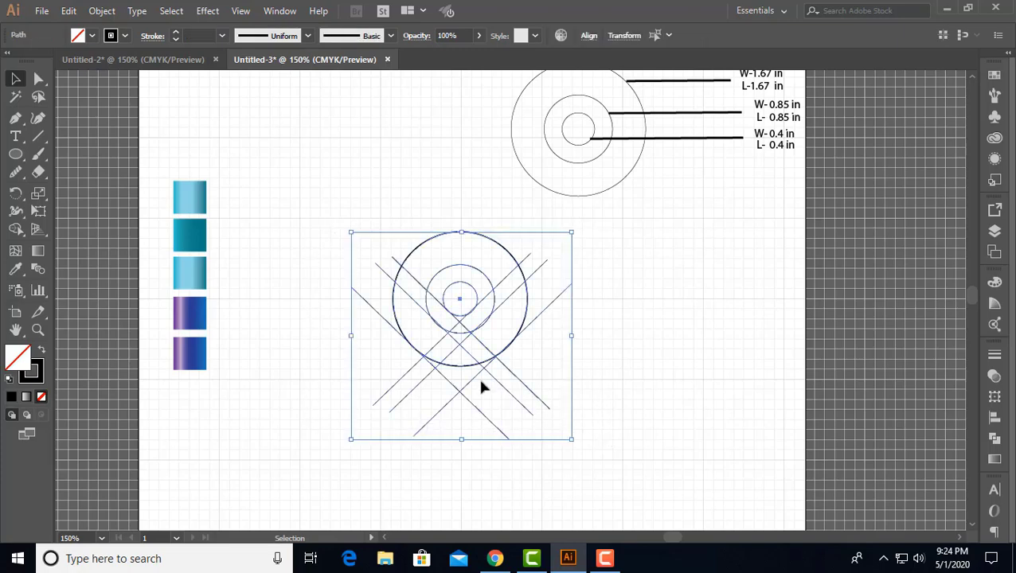
pyautogui.click(70, 13)
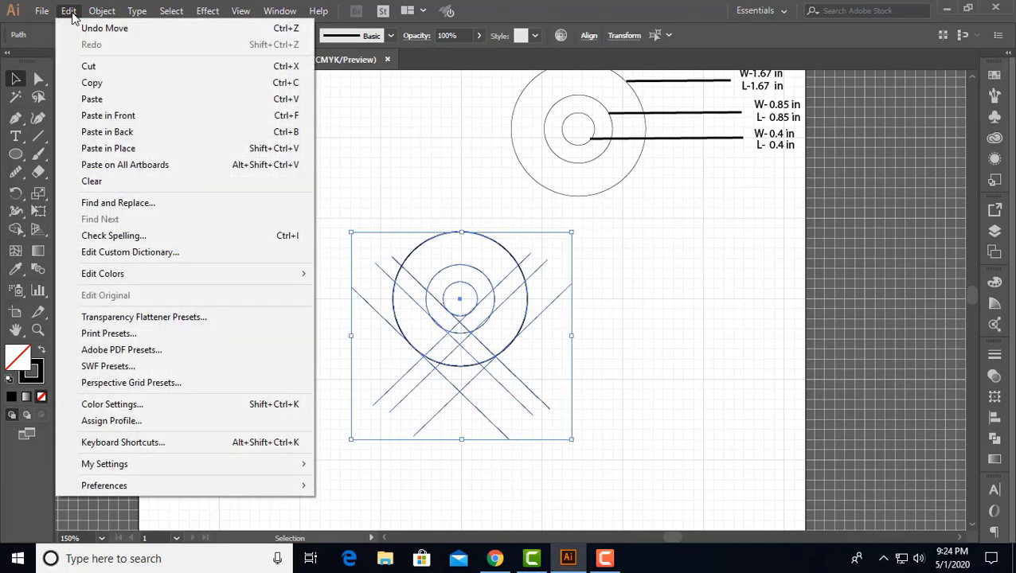
pyautogui.click(72, 14)
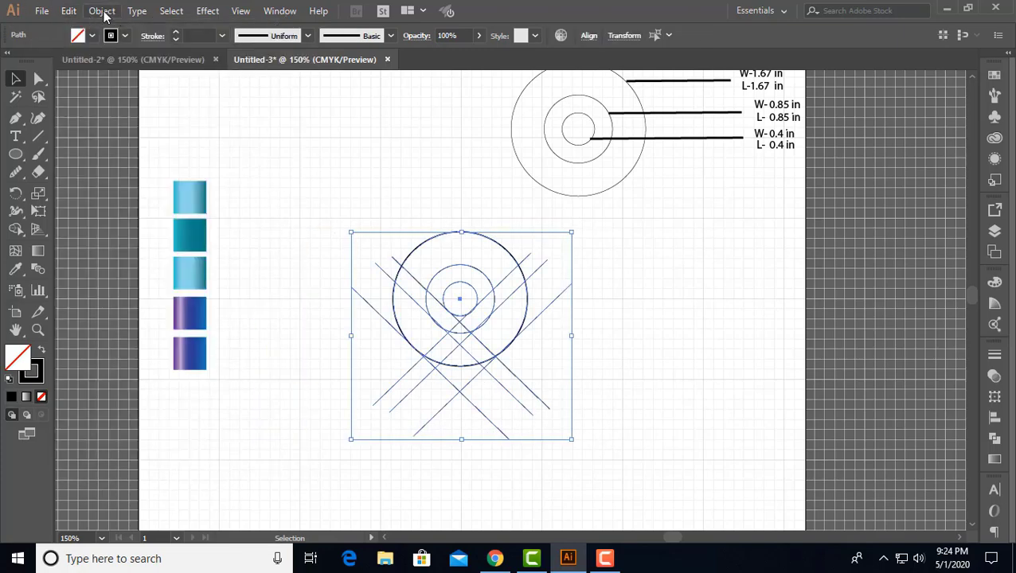
pyautogui.click(101, 13)
pyautogui.click(205, 154)
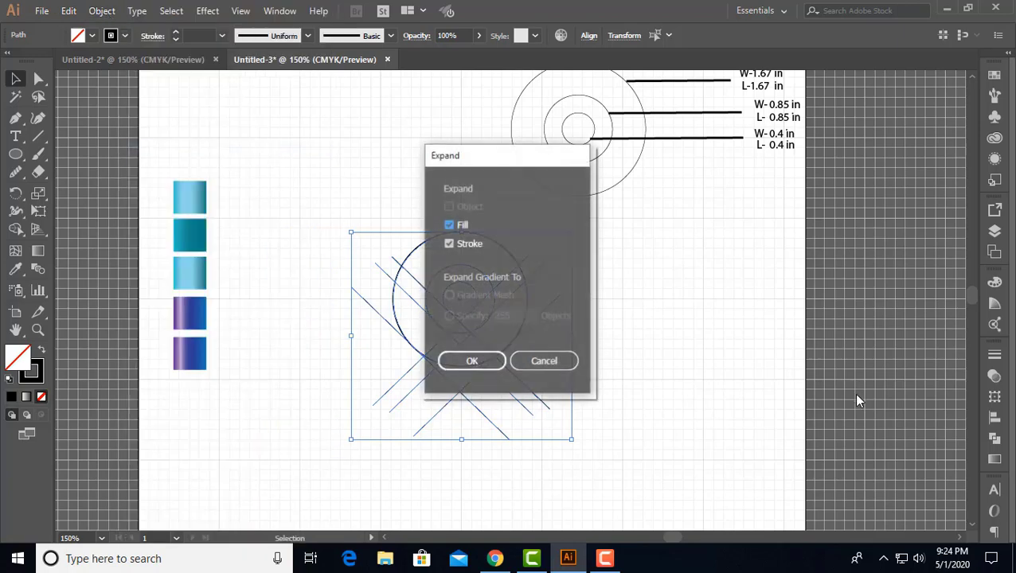
pyautogui.click(471, 361)
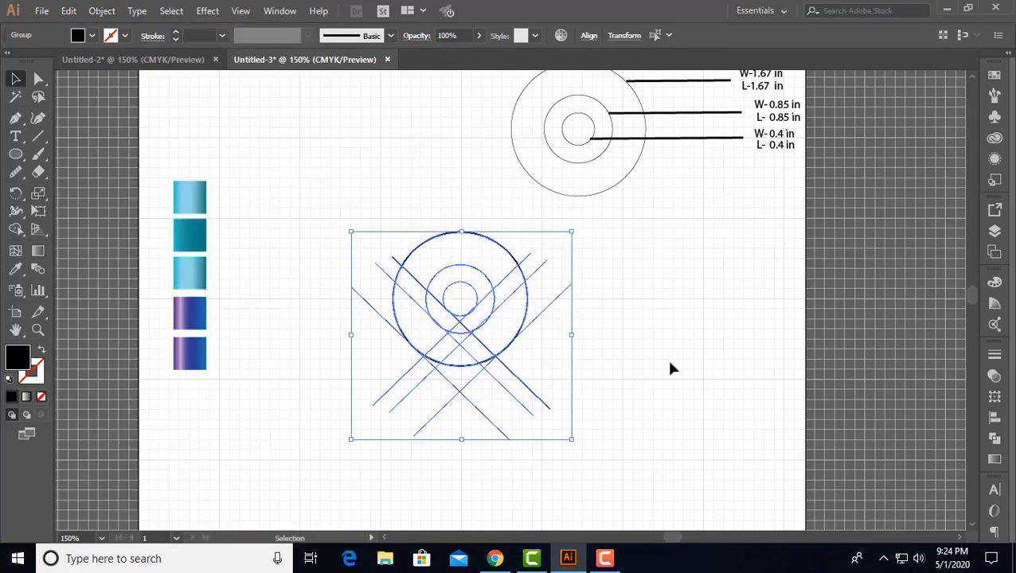
pyautogui.click(642, 350)
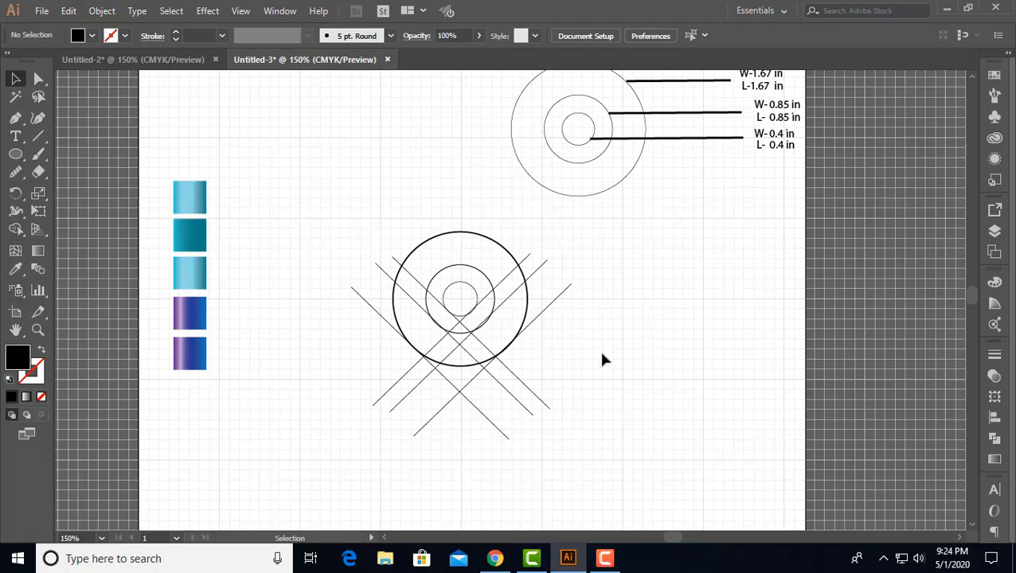
# Step: Move the two inner upward-right diagonal lines so they touch the lower-right edges of the smallest and middle circles
pyautogui.scroll(3, 588, 347)
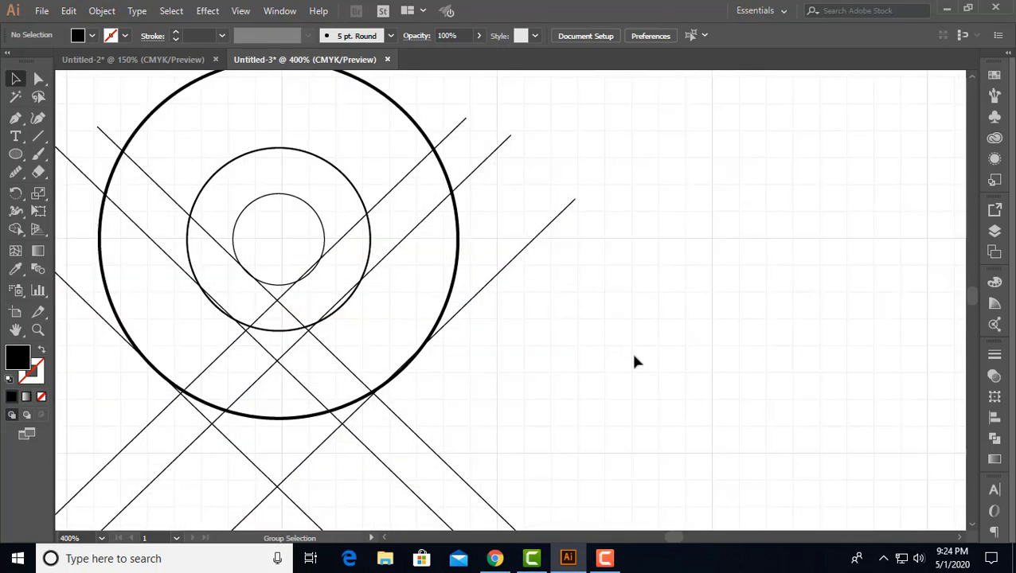
pyautogui.moveTo(546, 352); pyautogui.dragTo(671, 338)
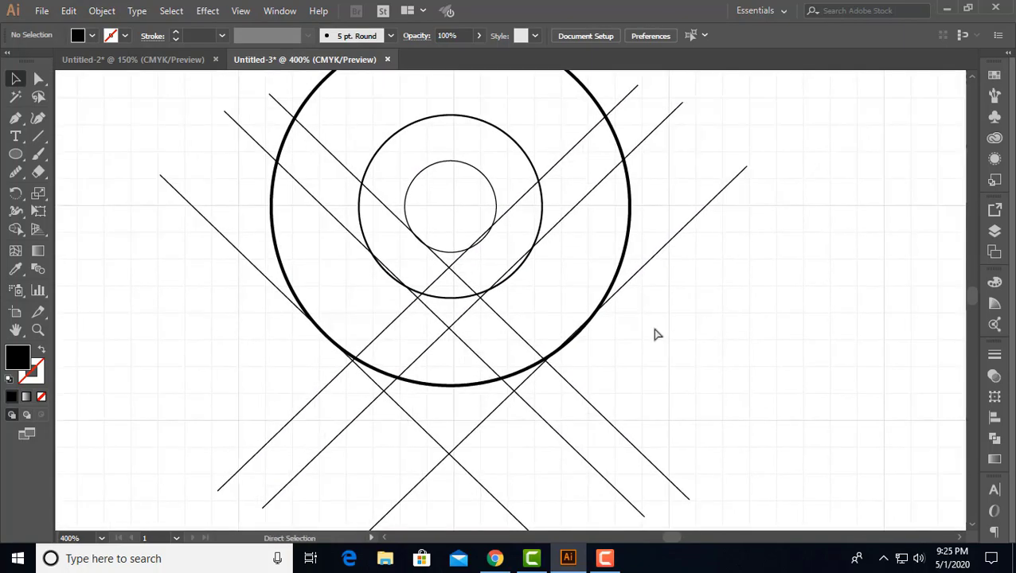
pyautogui.press('alt')
pyautogui.scroll(1, 653, 334)
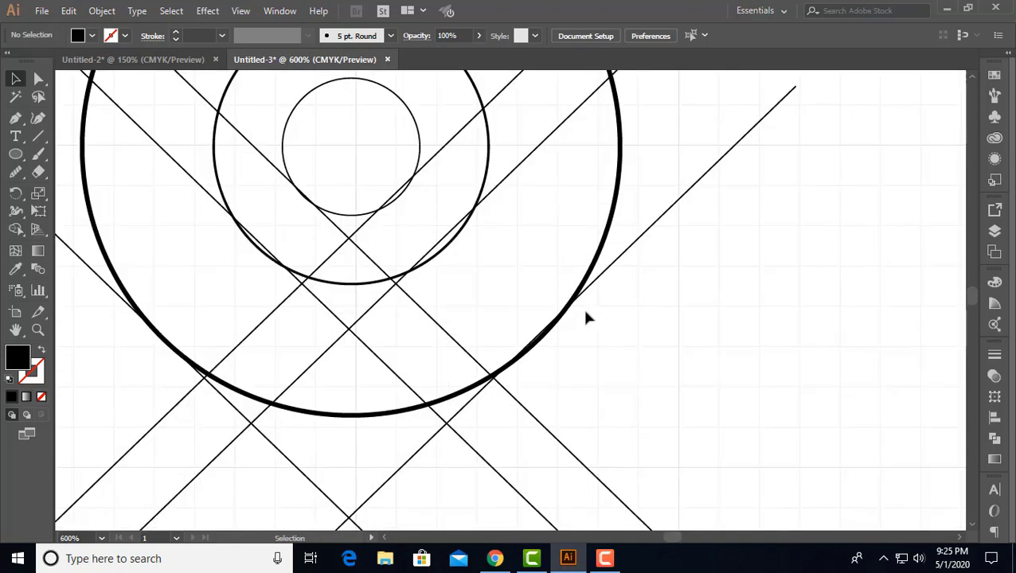
pyautogui.press('space')
pyautogui.moveTo(427, 206); pyautogui.dragTo(476, 274)
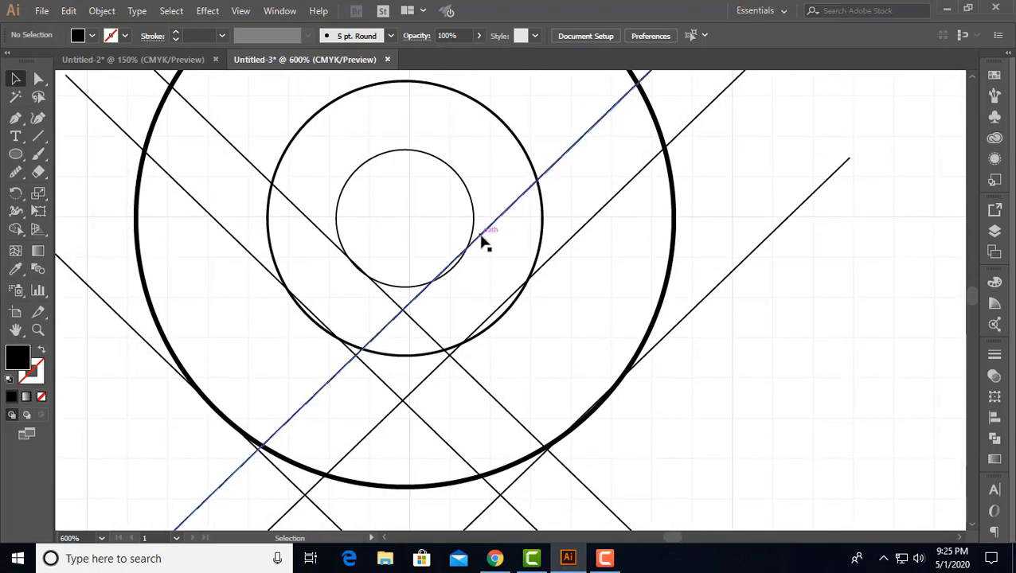
pyautogui.moveTo(481, 231); pyautogui.dragTo(487, 239)
pyautogui.click(556, 264)
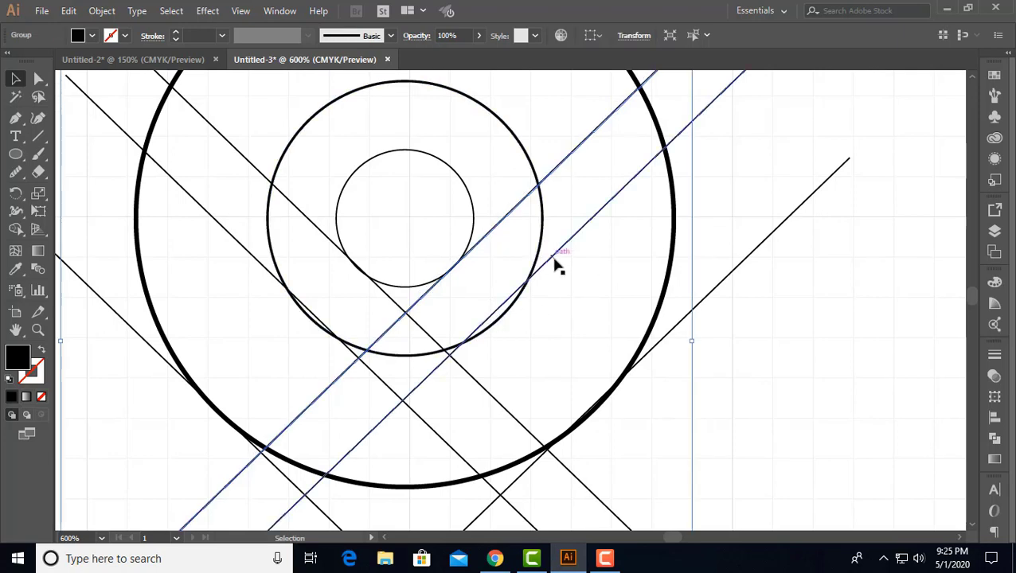
pyautogui.click(551, 266)
pyautogui.moveTo(554, 261); pyautogui.dragTo(557, 268)
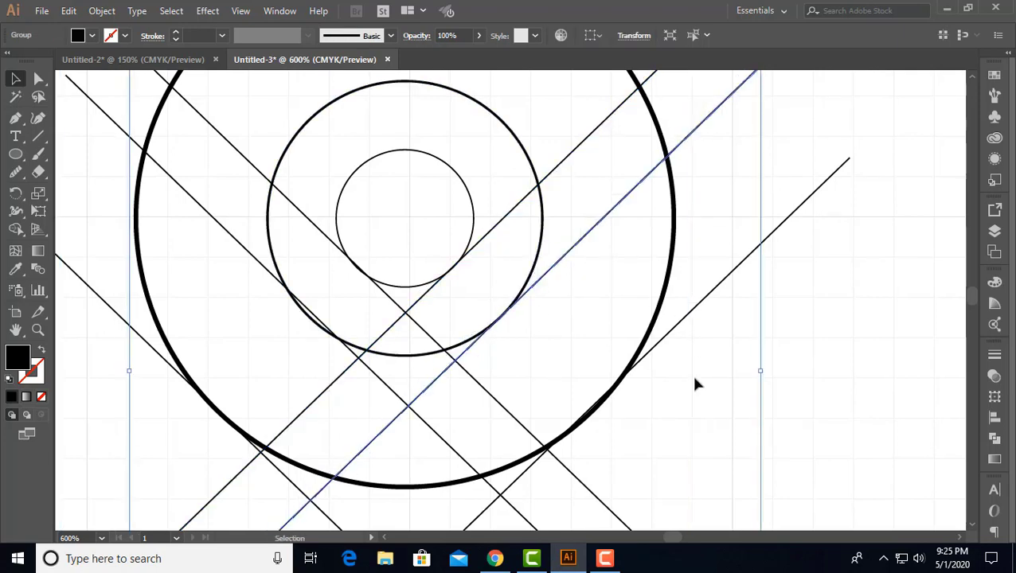
# Step: Nudge the three downward-right diagonal lines so each one touches the lower-left edge of its matching circle
pyautogui.keyDown('shift'); pyautogui.click(385, 293); pyautogui.keyUp('shift')
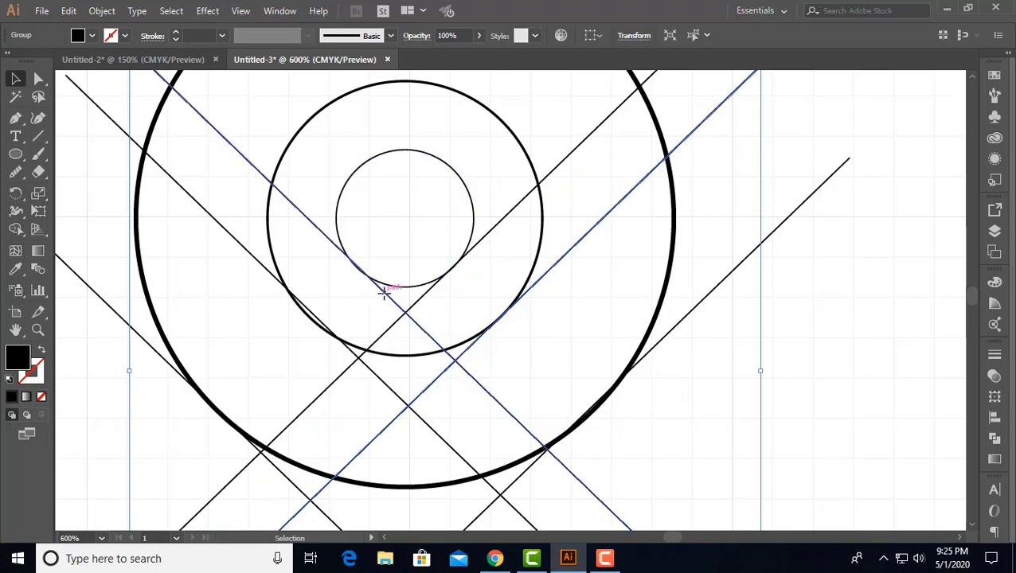
pyautogui.moveTo(385, 293); pyautogui.dragTo(381, 291)
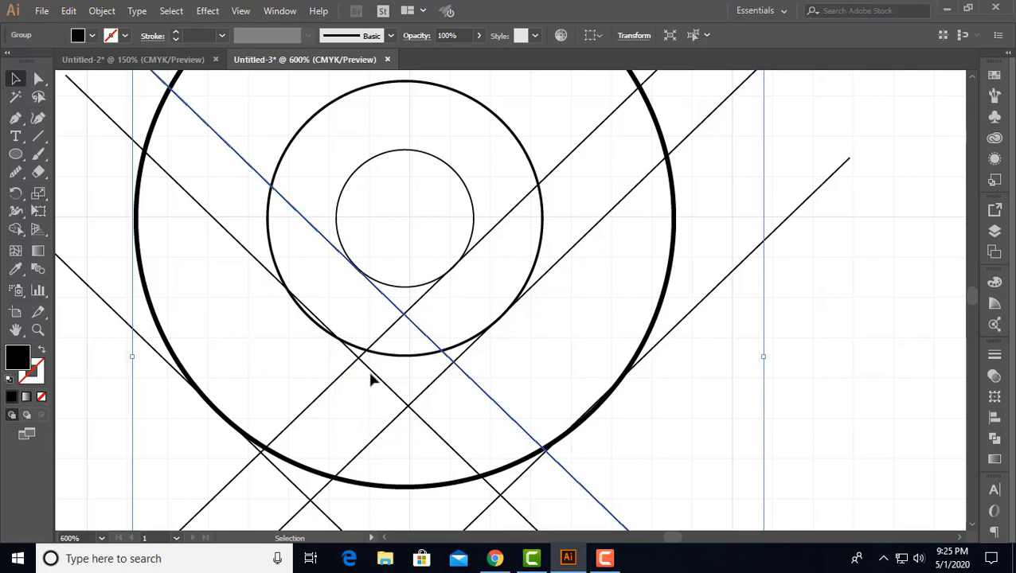
pyautogui.moveTo(369, 379); pyautogui.dragTo(356, 392)
pyautogui.scroll(-3, 342, 385)
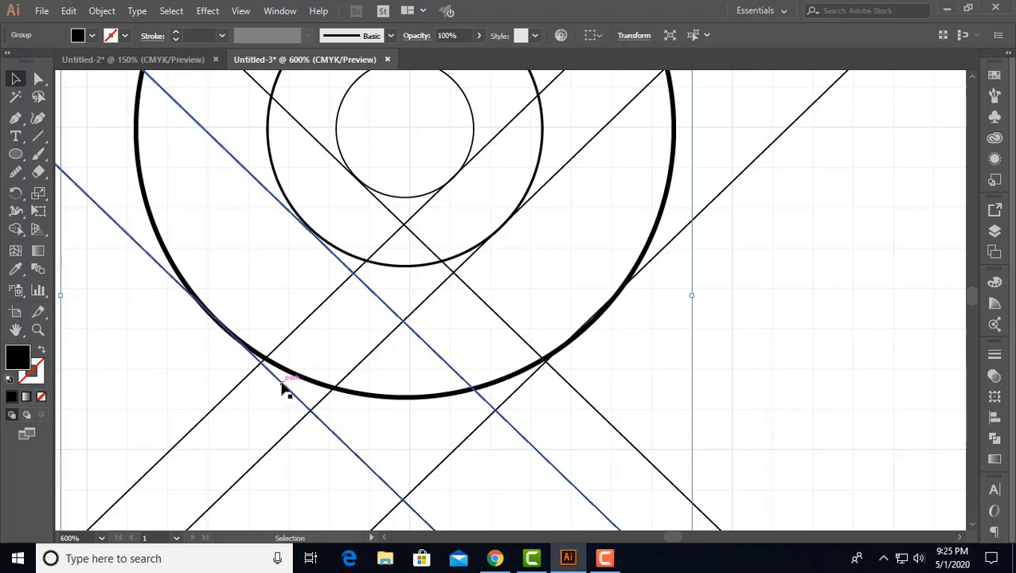
pyautogui.moveTo(277, 386); pyautogui.dragTo(281, 390)
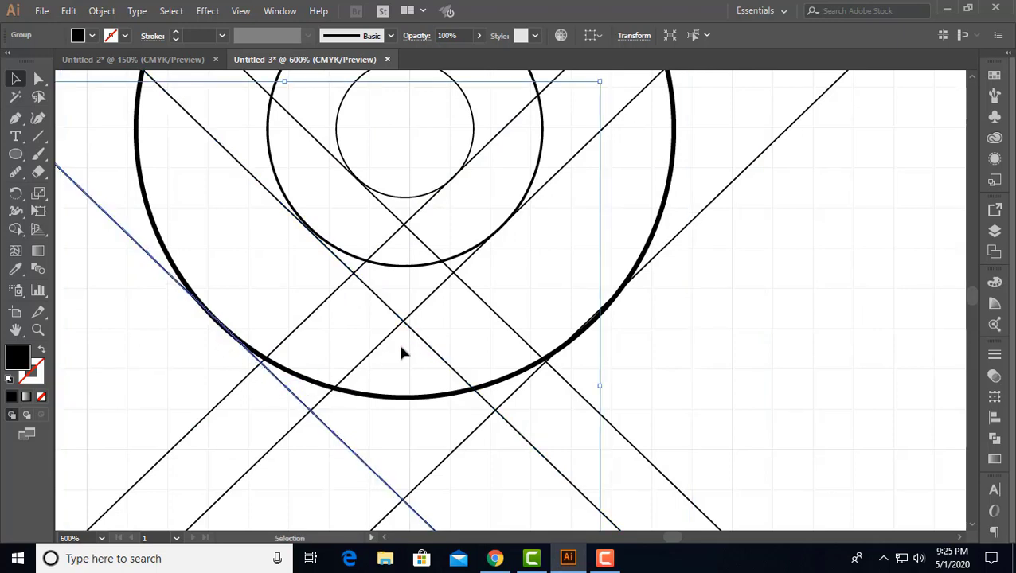
pyautogui.scroll(2, 335, 261)
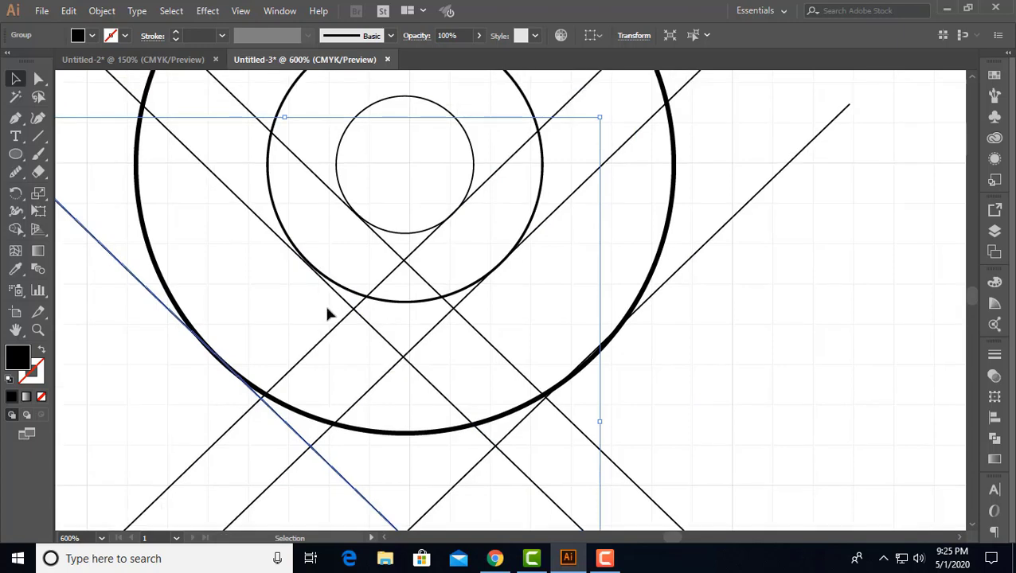
pyautogui.scroll(3, 351, 345)
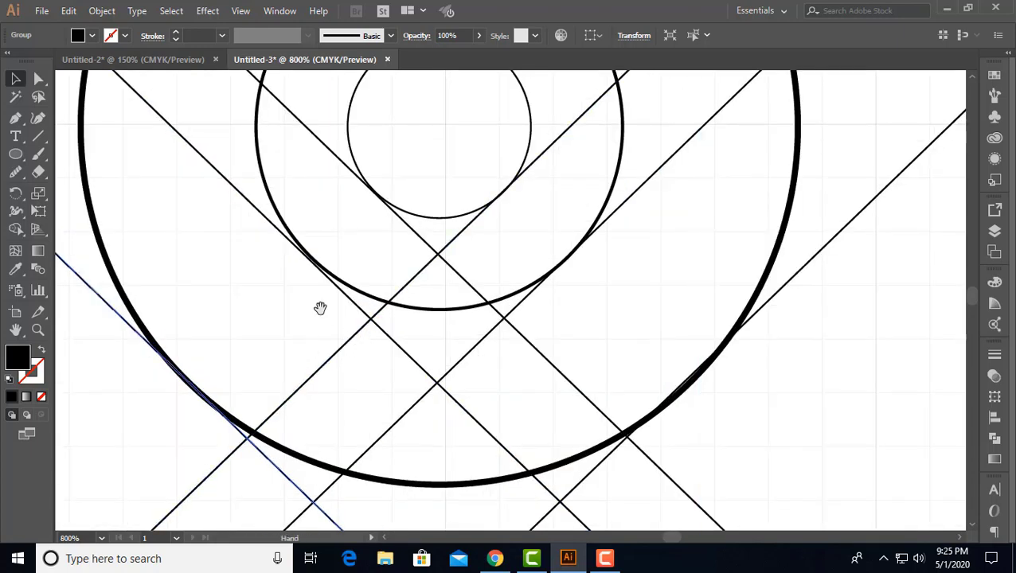
pyautogui.moveTo(360, 322); pyautogui.dragTo(356, 319)
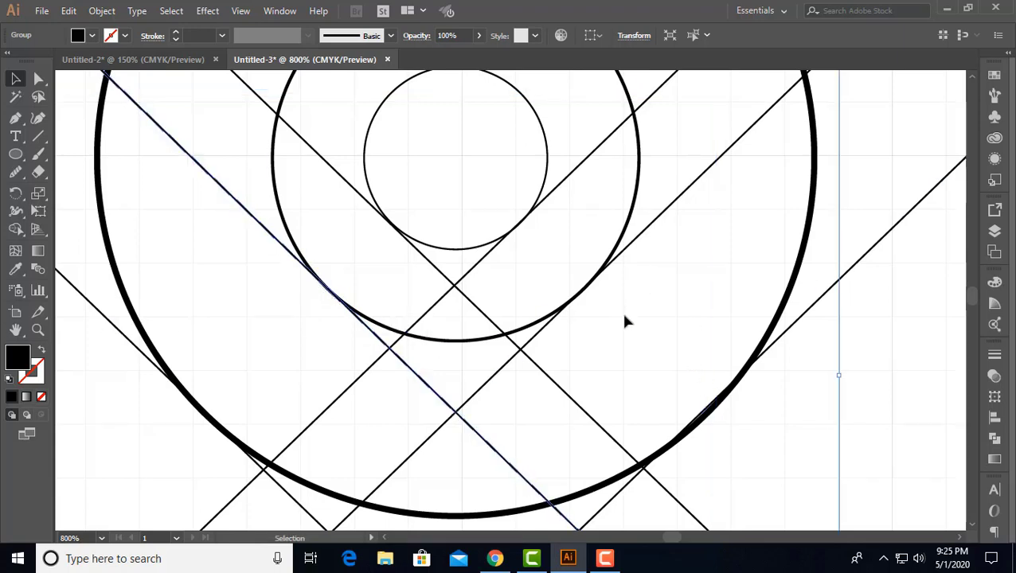
# Step: Move the outermost upward-right diagonal line so it touches the largest circle's lower-right edge, and deselect it
pyautogui.scroll(-1, 752, 415)
pyautogui.hscroll(3, 762, 415)
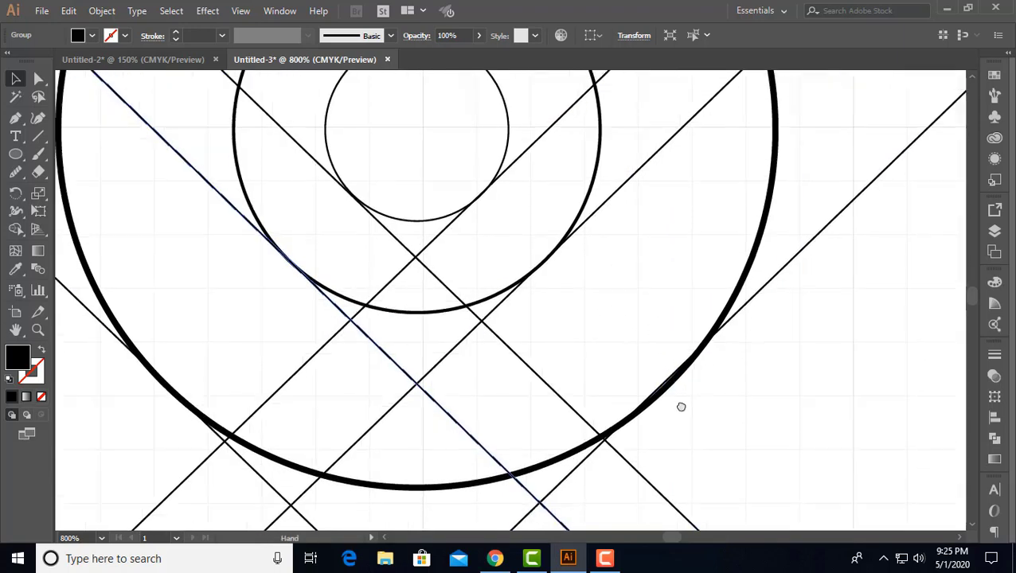
pyautogui.moveTo(672, 316); pyautogui.dragTo(673, 320)
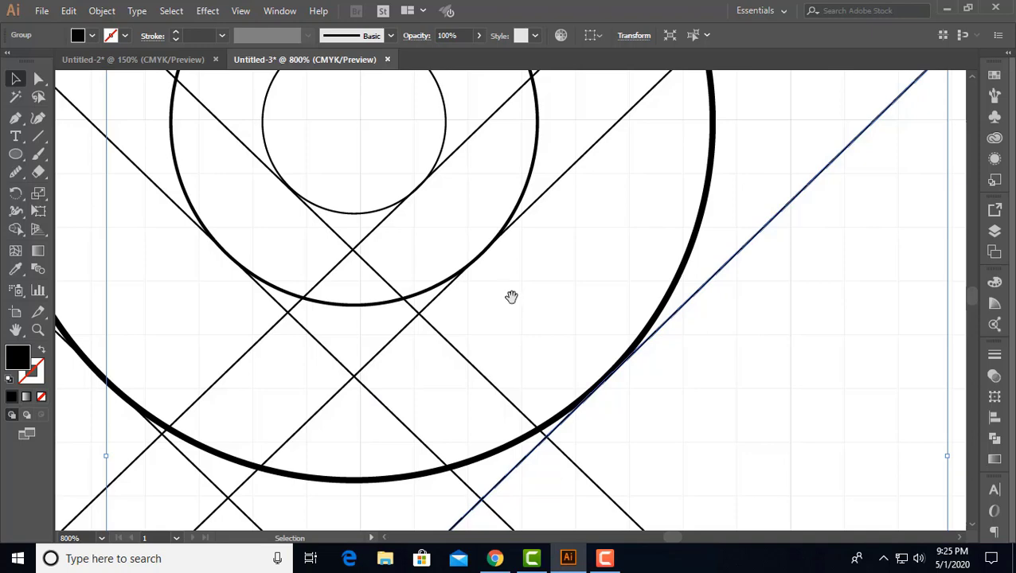
pyautogui.moveTo(512, 297); pyautogui.dragTo(606, 256)
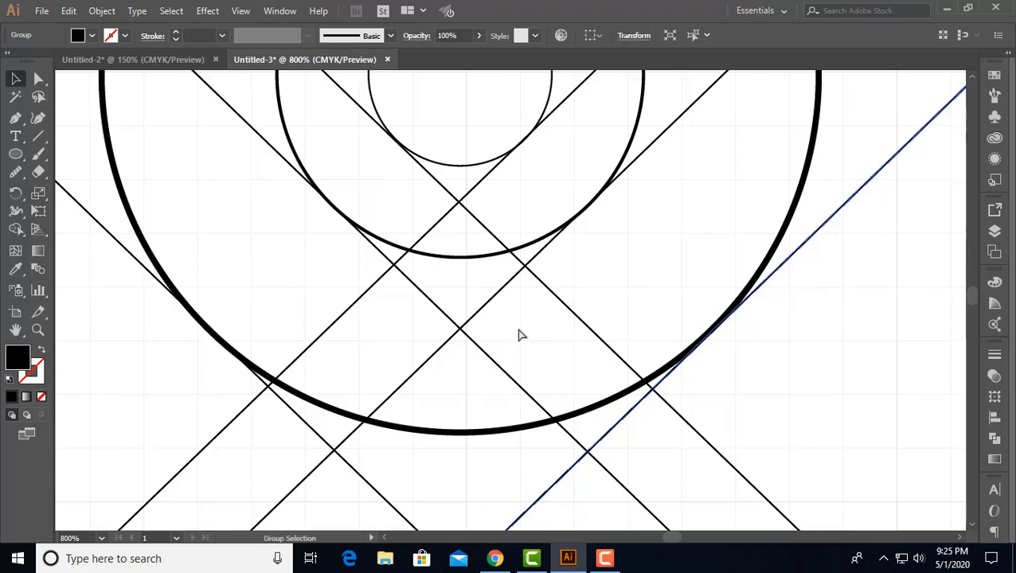
pyautogui.keyDown('alt'); pyautogui.scroll(-3, 519, 335); pyautogui.keyUp('alt')
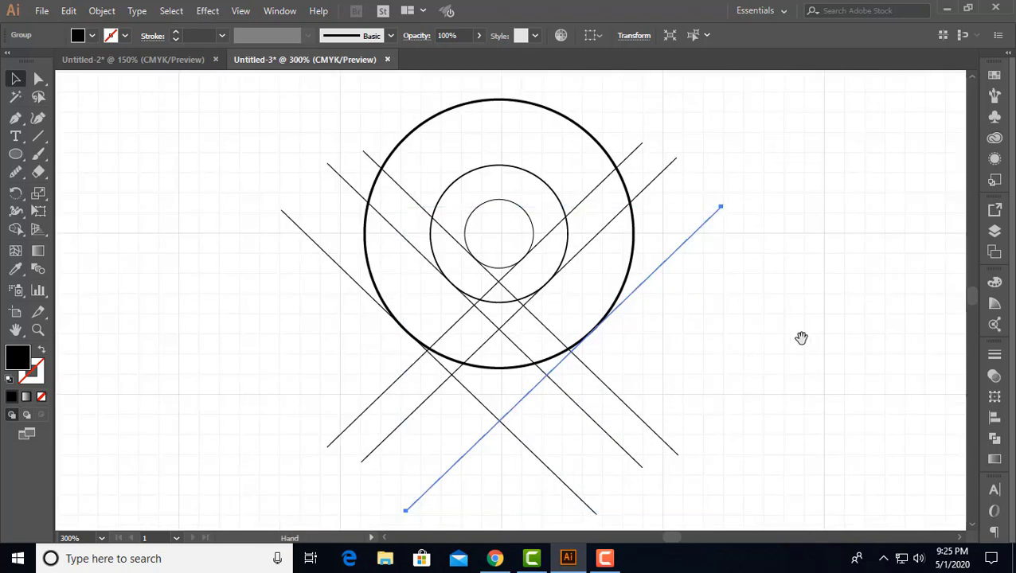
pyautogui.moveTo(801, 338); pyautogui.dragTo(723, 351)
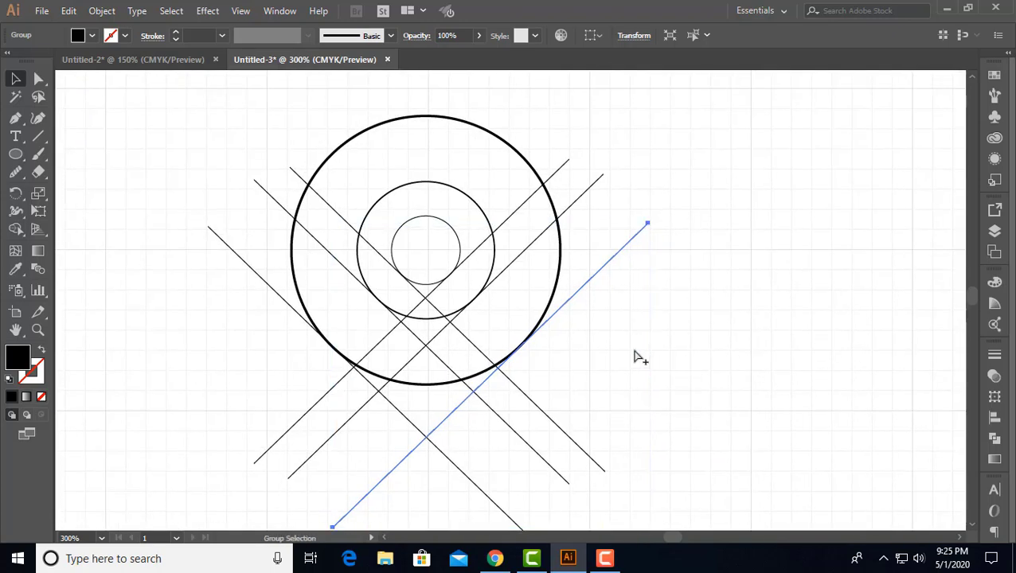
pyautogui.keyDown('alt'); pyautogui.scroll(-2, 637, 358); pyautogui.keyUp('alt')
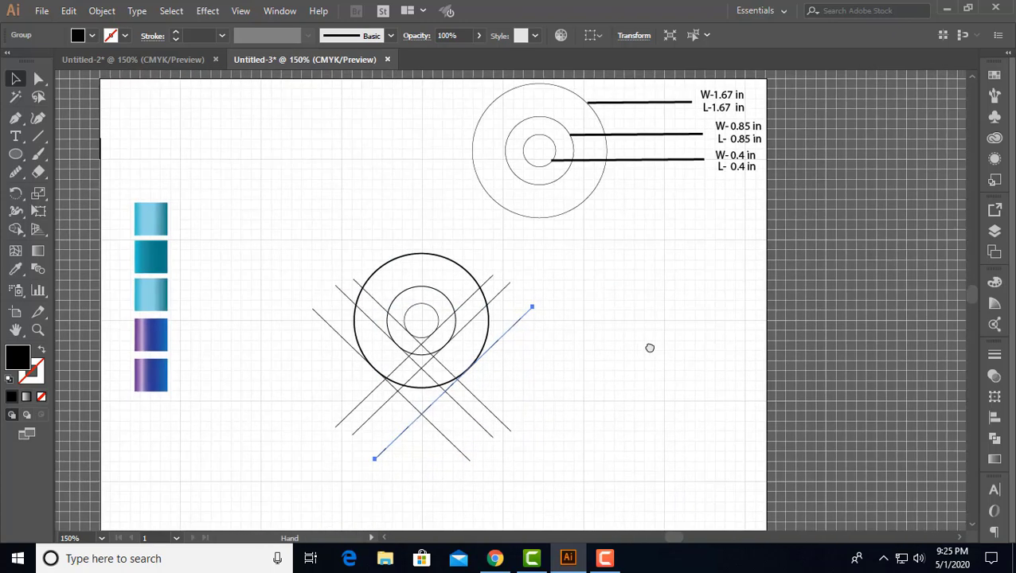
pyautogui.press('v')
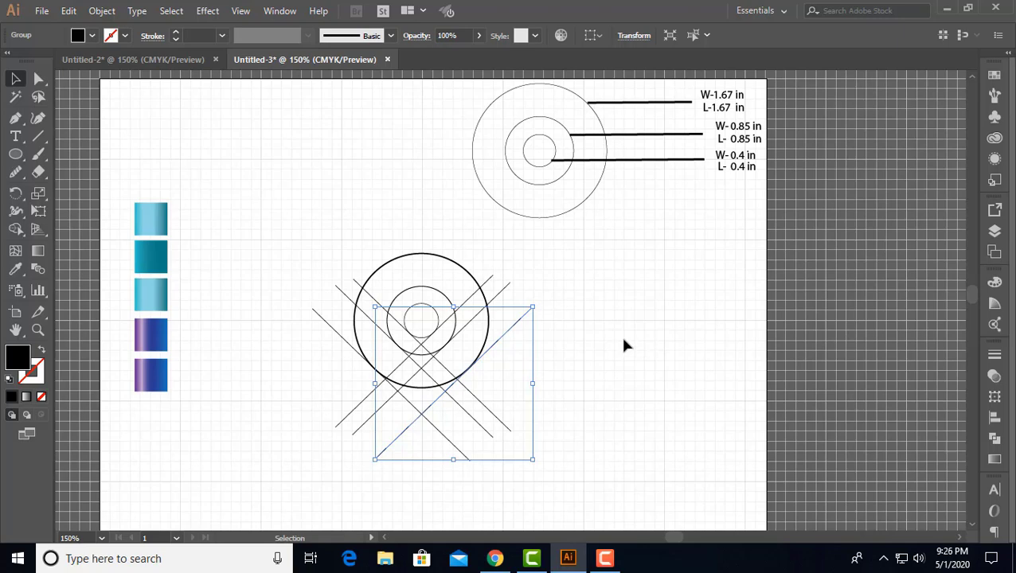
pyautogui.click(625, 331)
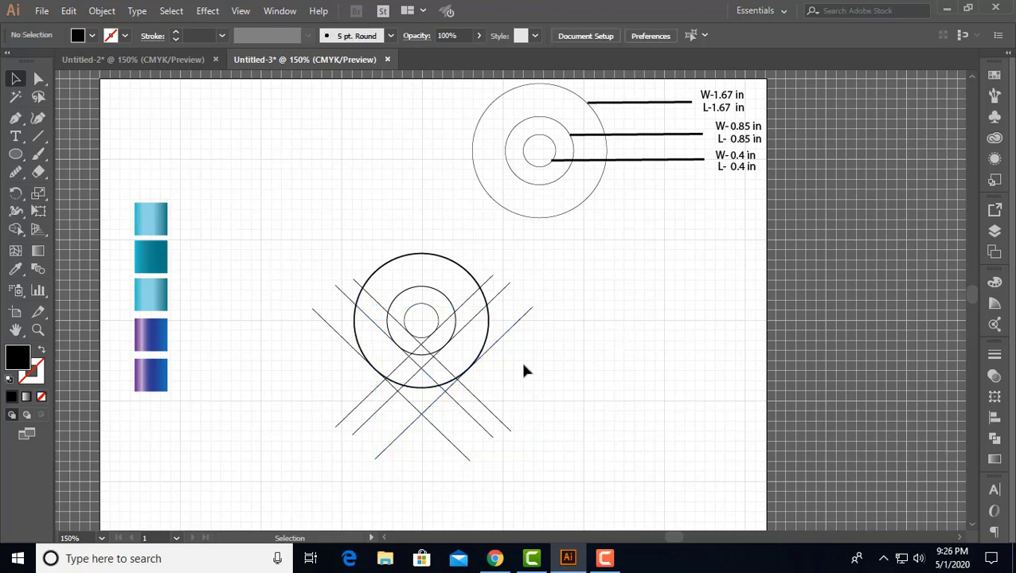
# Step: Copy the smallest circle between the middle and largest circles at lower left, and again into the crossing lines below the centre
pyautogui.click(436, 319)
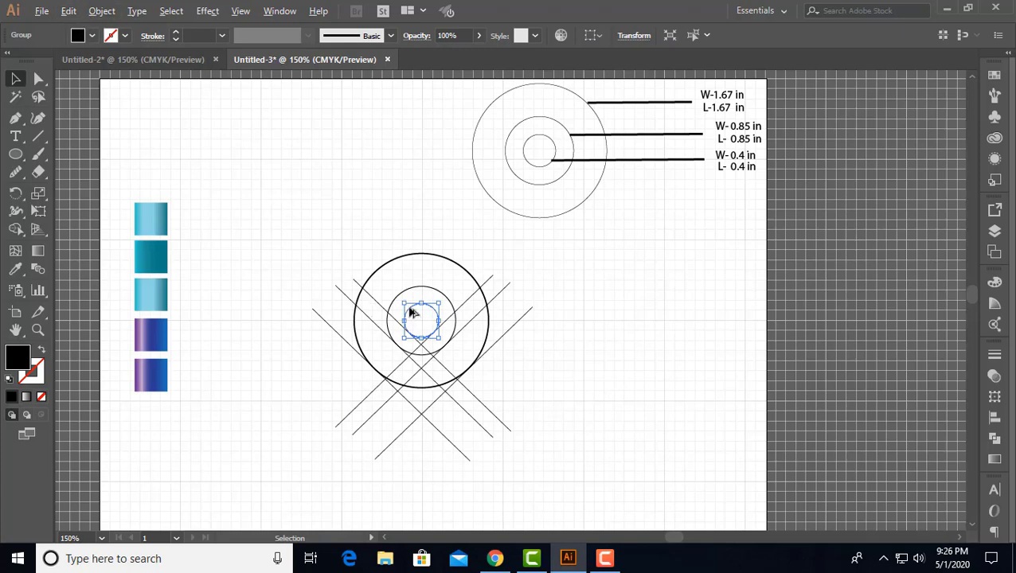
pyautogui.moveTo(411, 313); pyautogui.dragTo(374, 351)
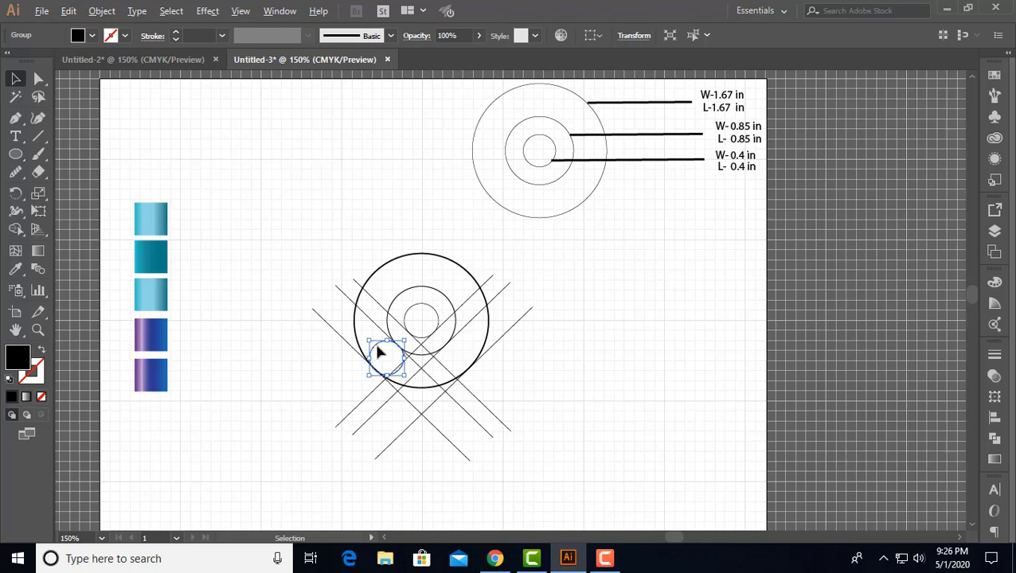
pyautogui.moveTo(378, 349); pyautogui.dragTo(414, 384)
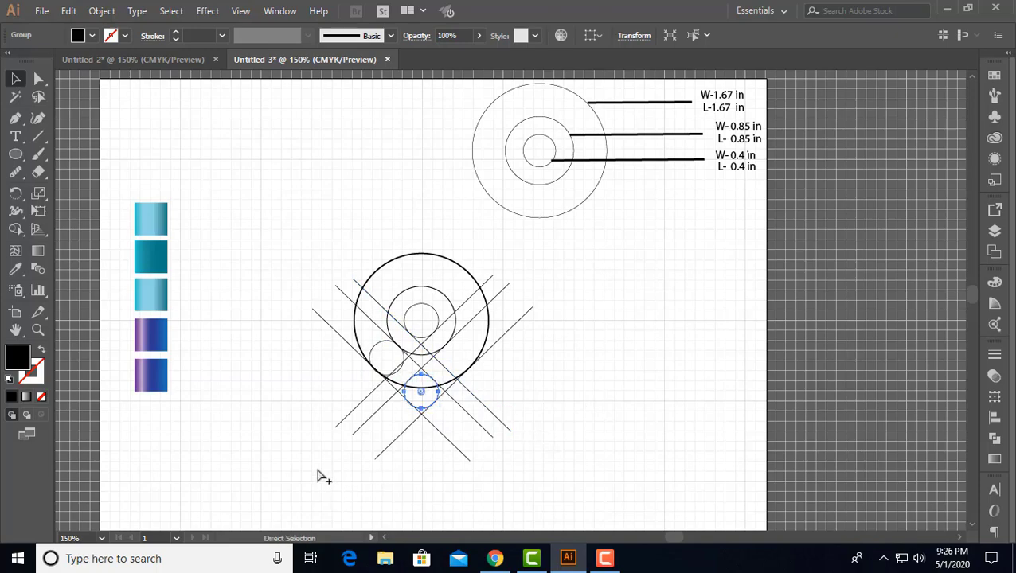
# Step: Reposition the lower-left circle copy and scale it down slightly to fit between the middle and largest circles
pyautogui.hotkey('ctrl', '+')
pyautogui.hotkey('ctrl', '+')
pyautogui.hotkey('ctrl', '+')
pyautogui.hotkey('ctrl', '+')
pyautogui.moveTo(683, 328); pyautogui.dragTo(623, 415)
pyautogui.moveTo(744, 358); pyautogui.dragTo(753, 378)
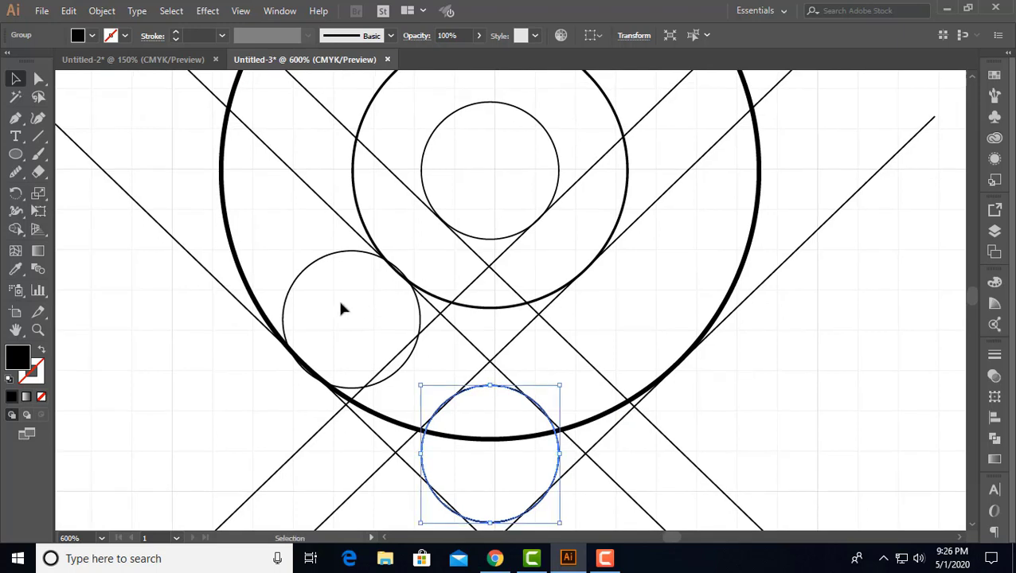
pyautogui.moveTo(298, 283); pyautogui.dragTo(297, 266)
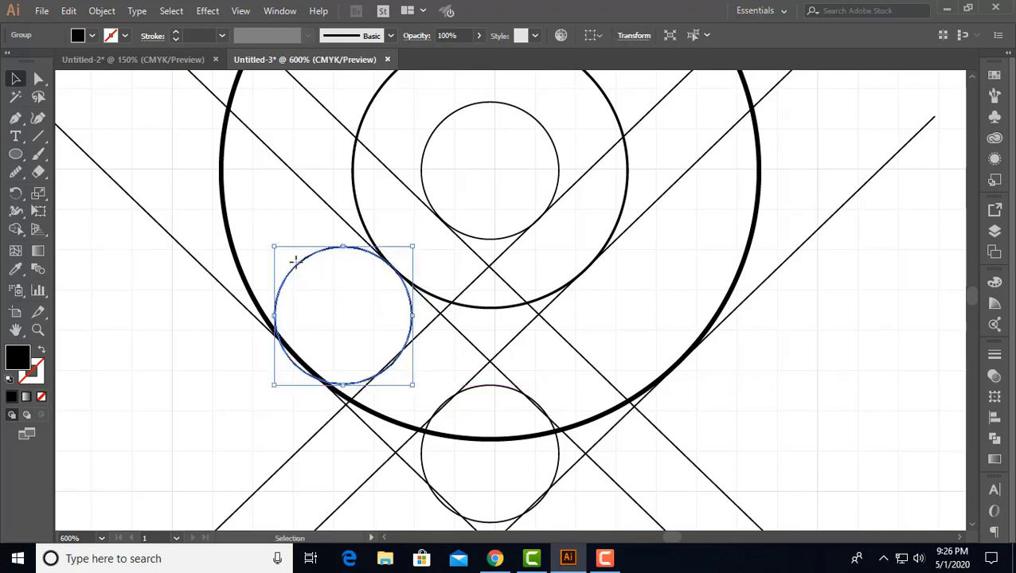
pyautogui.moveTo(294, 261); pyautogui.dragTo(295, 255)
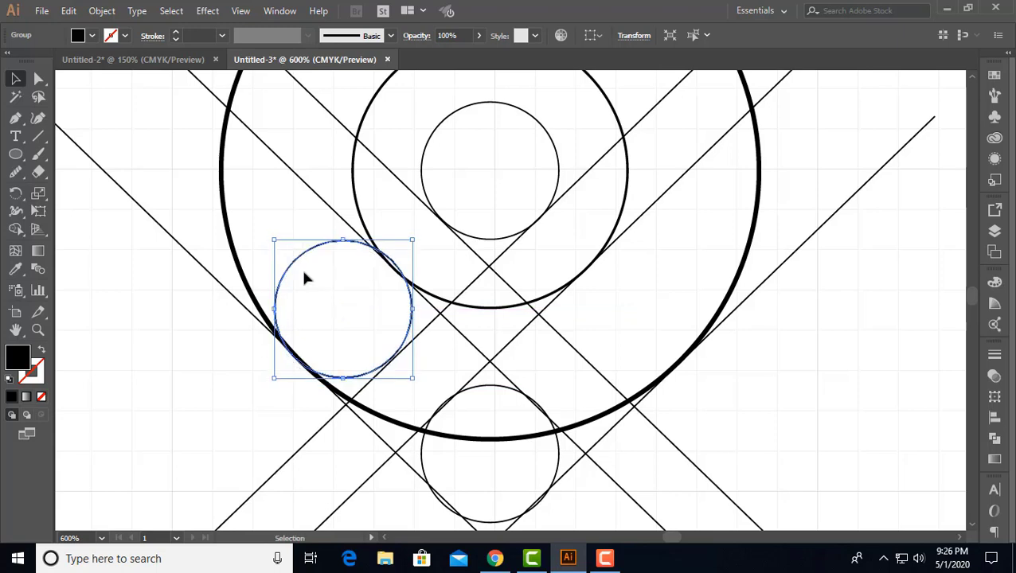
pyautogui.click(445, 356)
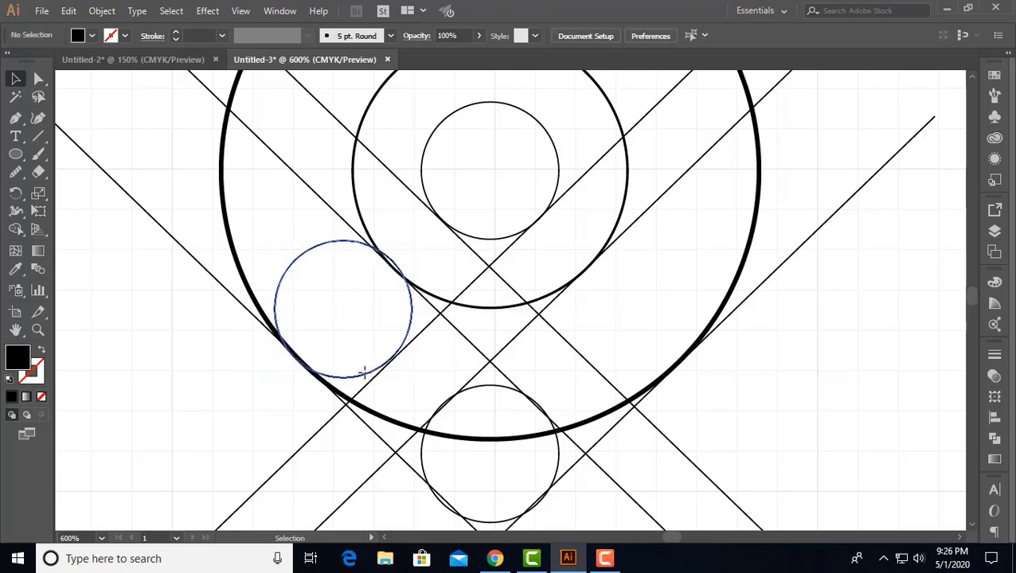
pyautogui.moveTo(363, 375); pyautogui.dragTo(367, 375)
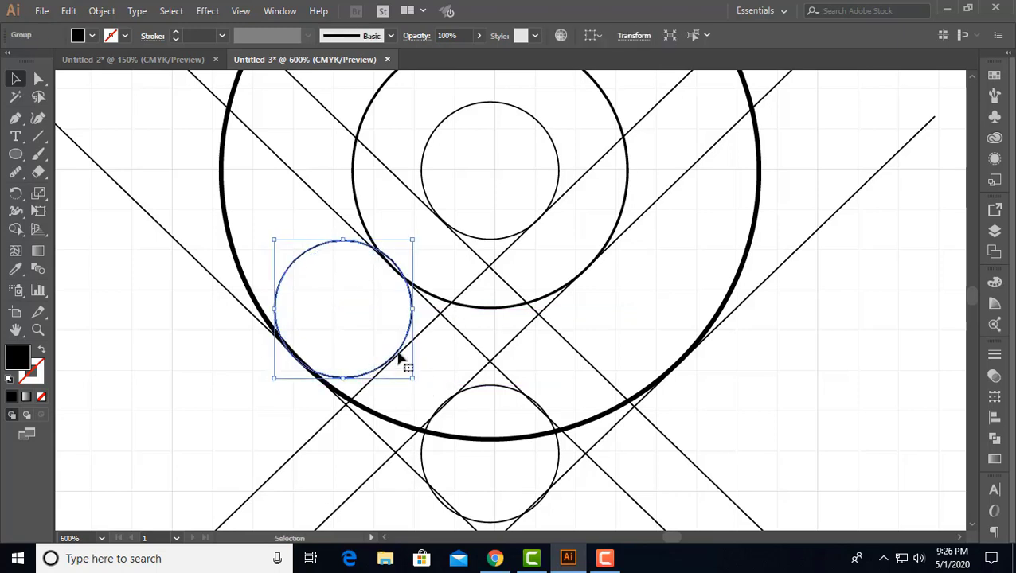
pyautogui.moveTo(412, 238); pyautogui.dragTo(409, 244)
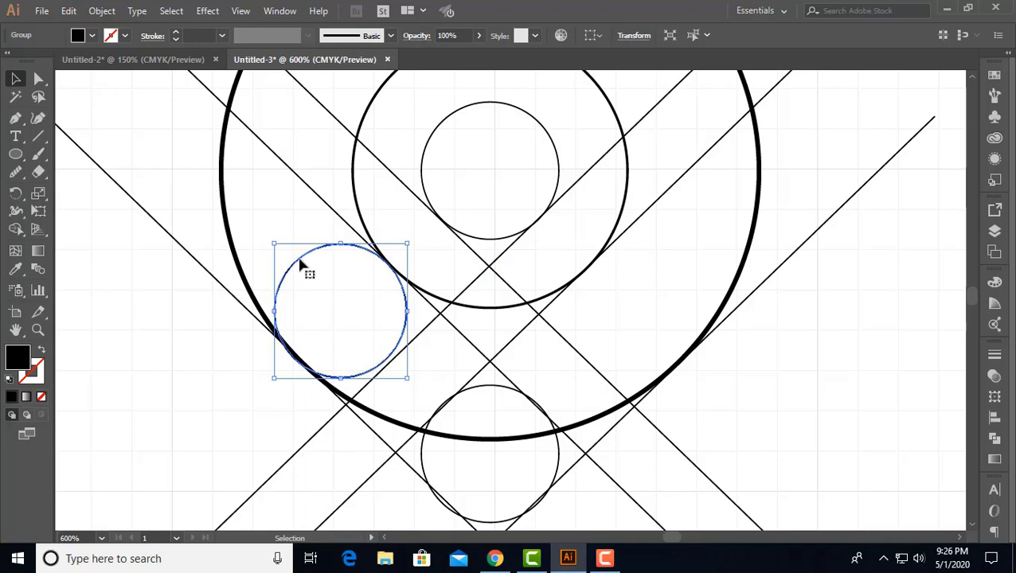
pyautogui.moveTo(303, 265); pyautogui.dragTo(306, 266)
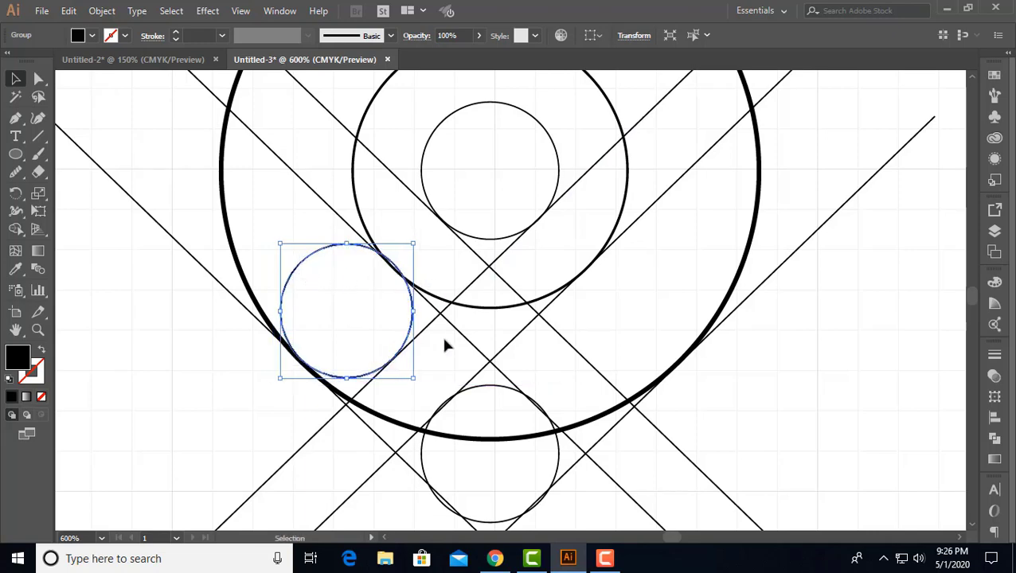
# Step: Fine-tune the lower-left circle copy's position and shrink it a little more to meet the surrounding circles and diagonal line
pyautogui.scroll(4, 445, 344)
pyautogui.moveTo(438, 329); pyautogui.dragTo(585, 321)
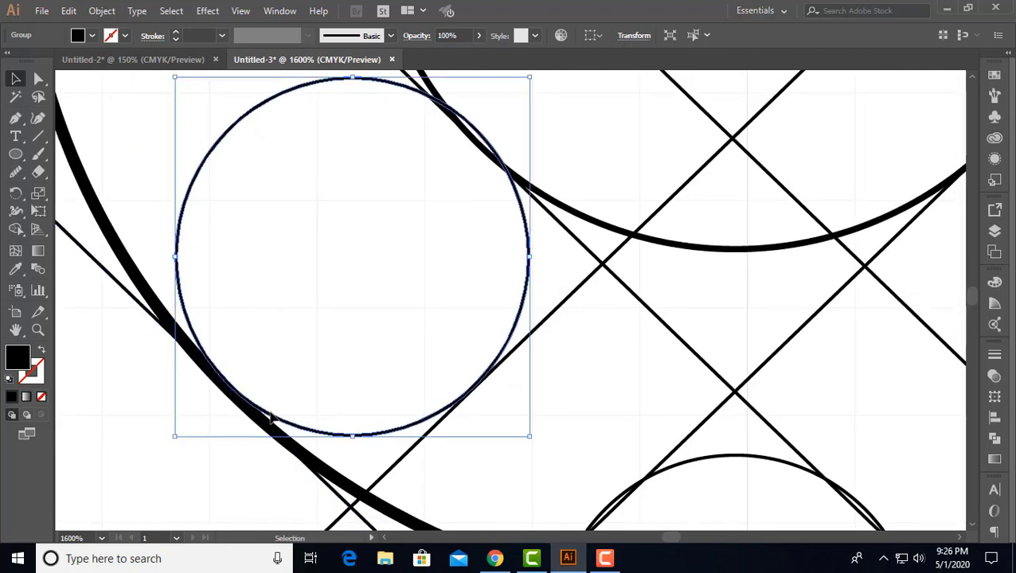
pyautogui.moveTo(268, 413); pyautogui.dragTo(264, 414)
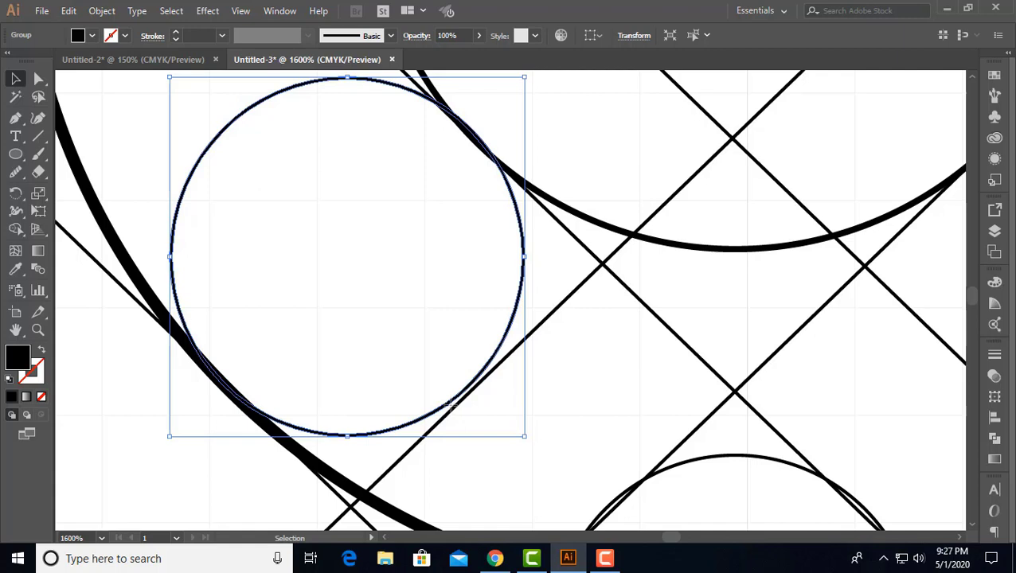
pyautogui.moveTo(450, 404); pyautogui.dragTo(454, 414)
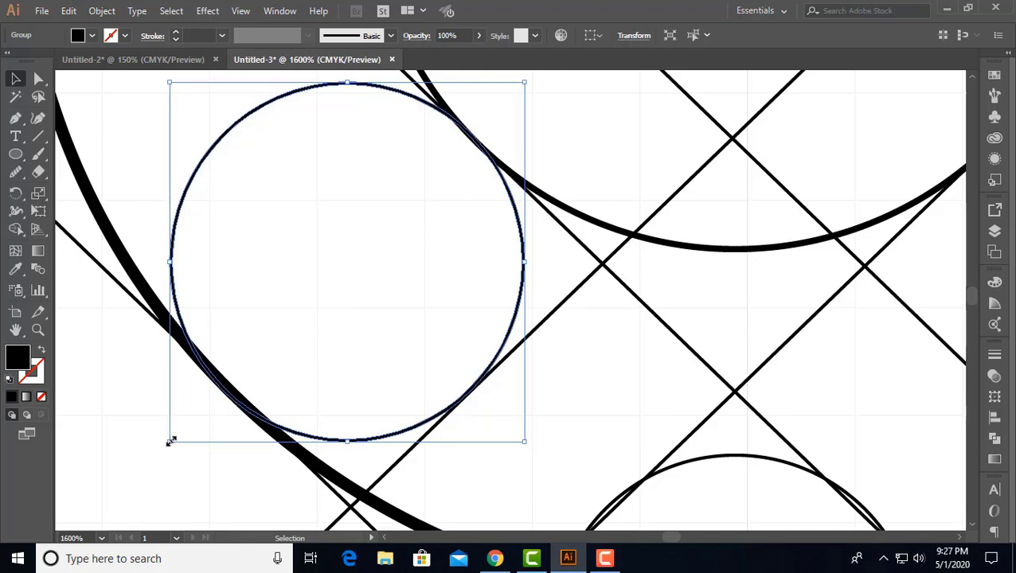
pyautogui.moveTo(170, 441); pyautogui.dragTo(173, 437)
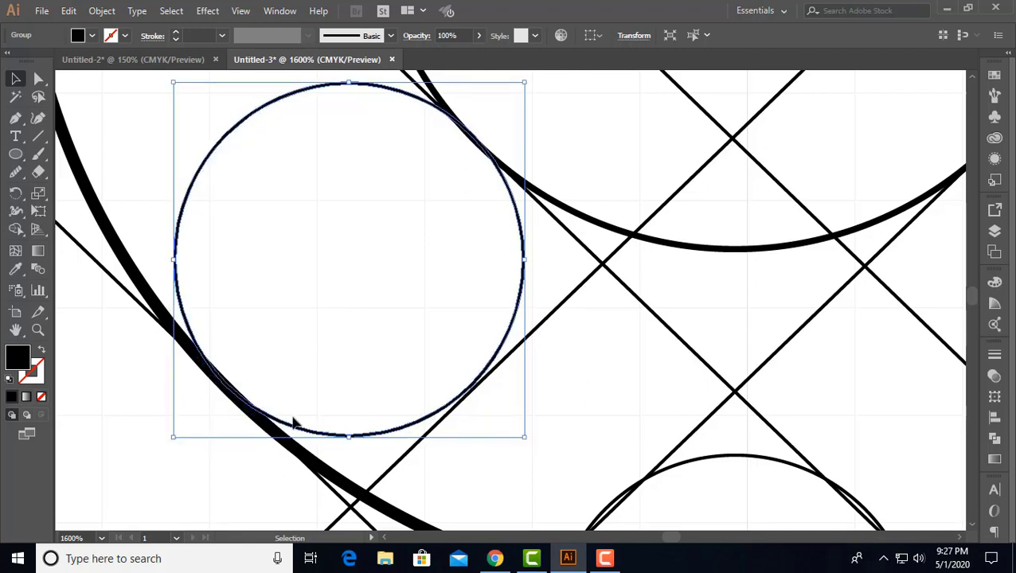
# Step: Narrow the lower-left circle copy slightly from its right edge to fit against the middle circle and diagonal lines, and deselect it
pyautogui.click(212, 406)
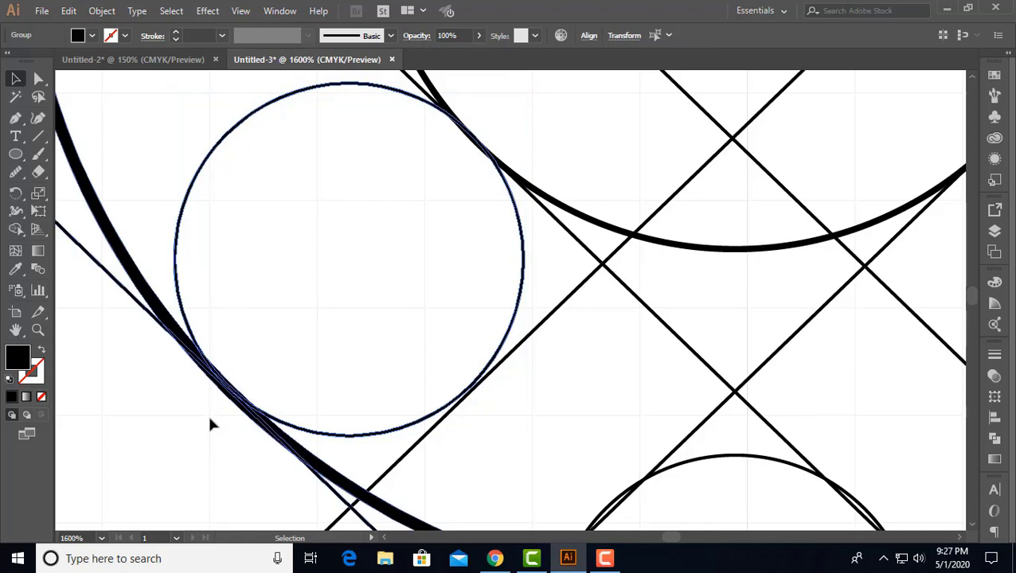
pyautogui.click(203, 420)
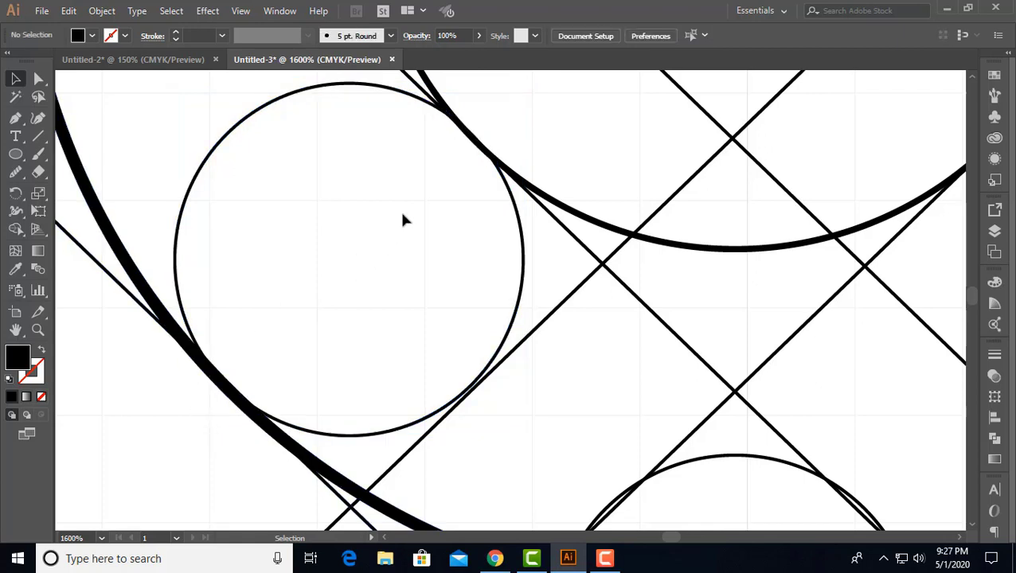
pyautogui.click(396, 96)
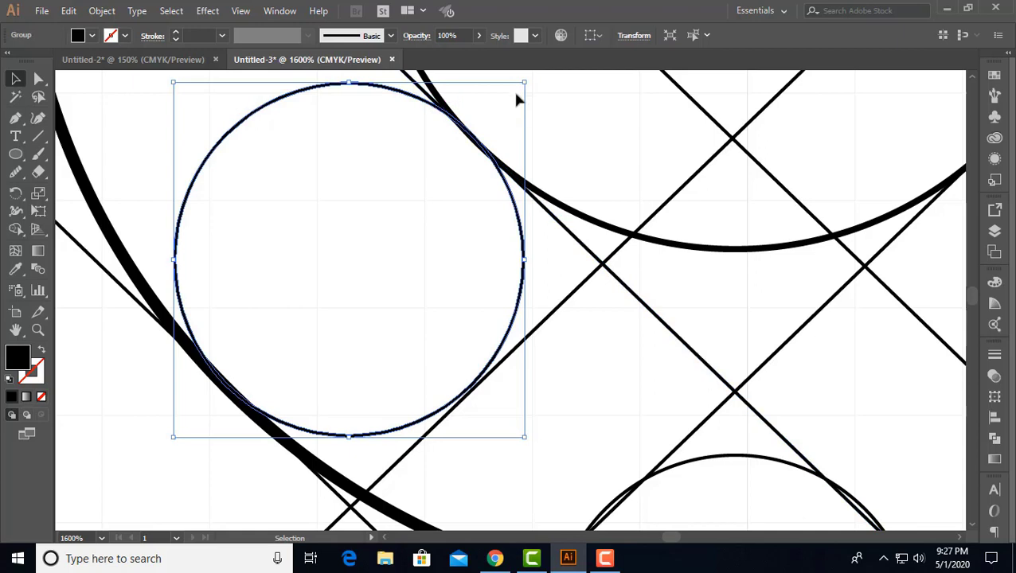
pyautogui.moveTo(527, 80); pyautogui.dragTo(522, 84)
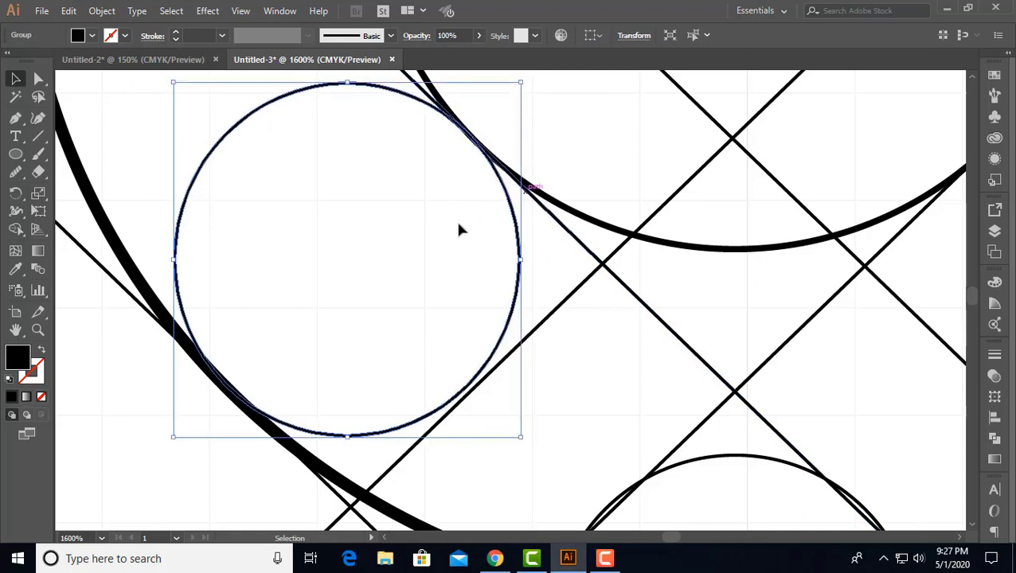
pyautogui.click(393, 258)
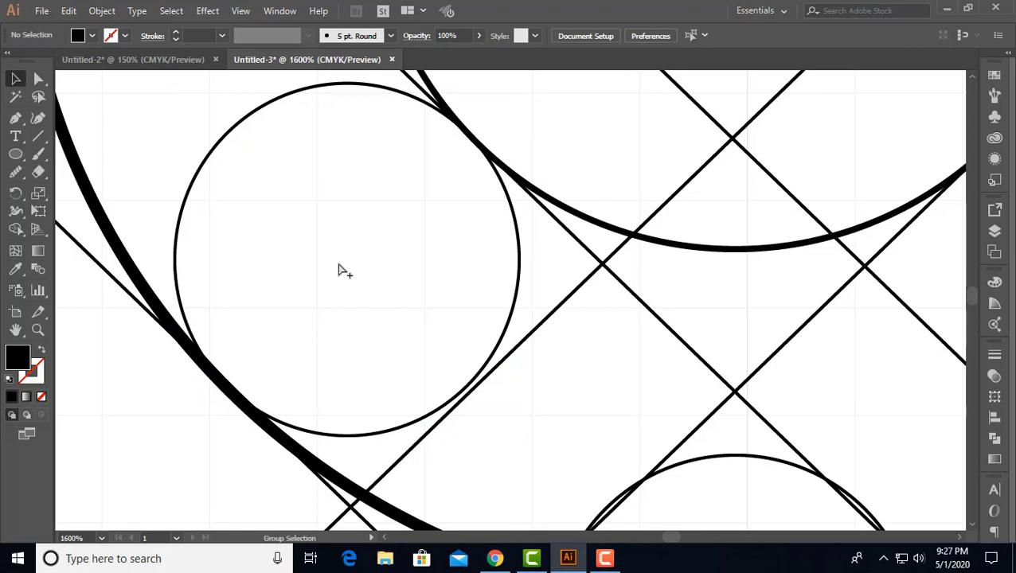
# Step: Scale the circle copy below the centre down slightly around its own centre to fit between the crossing diagonal lines
pyautogui.hotkey('ctrl', '-')
pyautogui.hotkey('ctrl', '-')
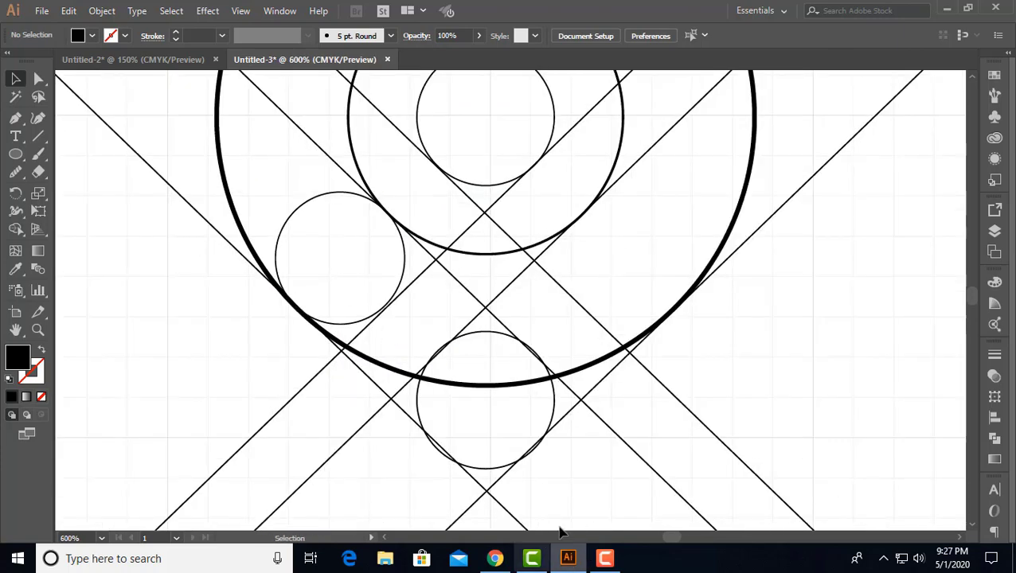
pyautogui.scroll(1, 550, 471)
pyautogui.scroll(-1, 590, 469)
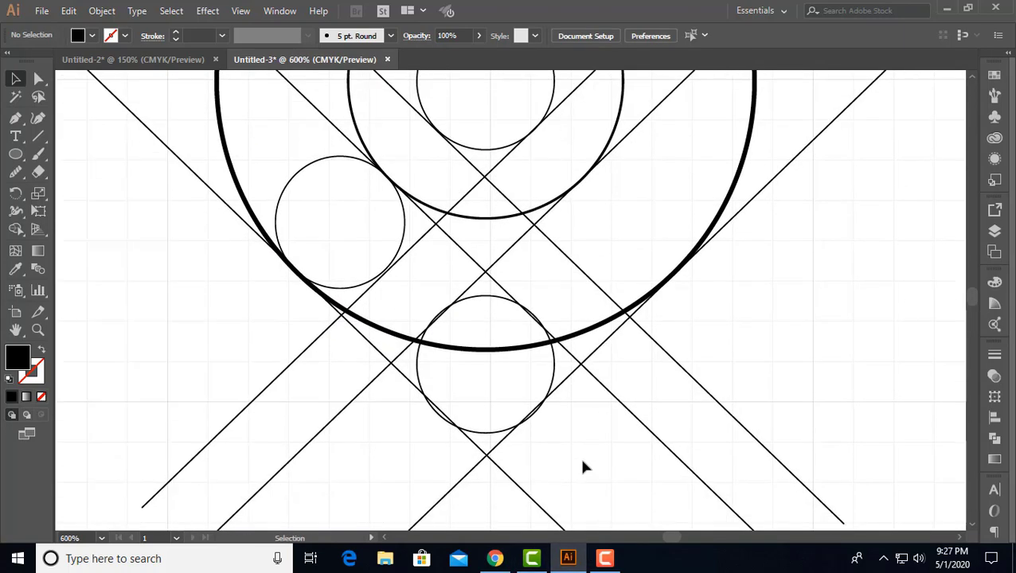
pyautogui.scroll(2, 583, 468)
pyautogui.moveTo(556, 379); pyautogui.dragTo(603, 421)
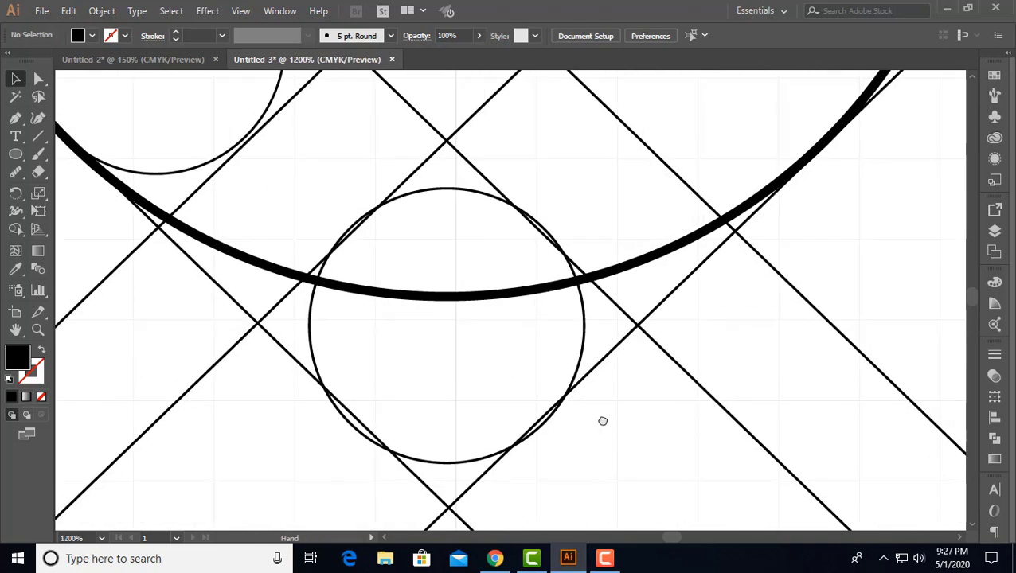
pyautogui.click(570, 260)
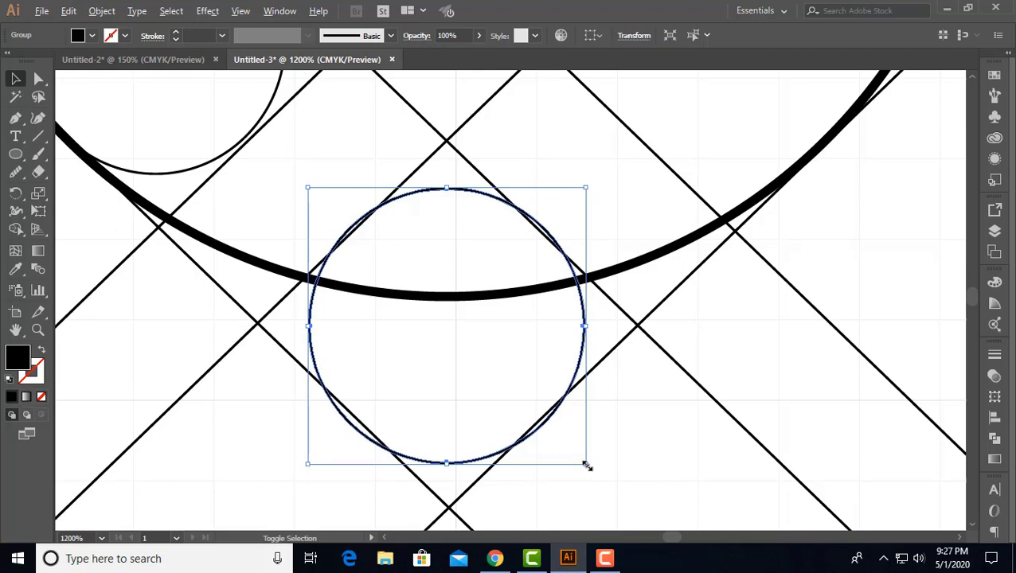
pyautogui.moveTo(587, 465); pyautogui.dragTo(581, 461)
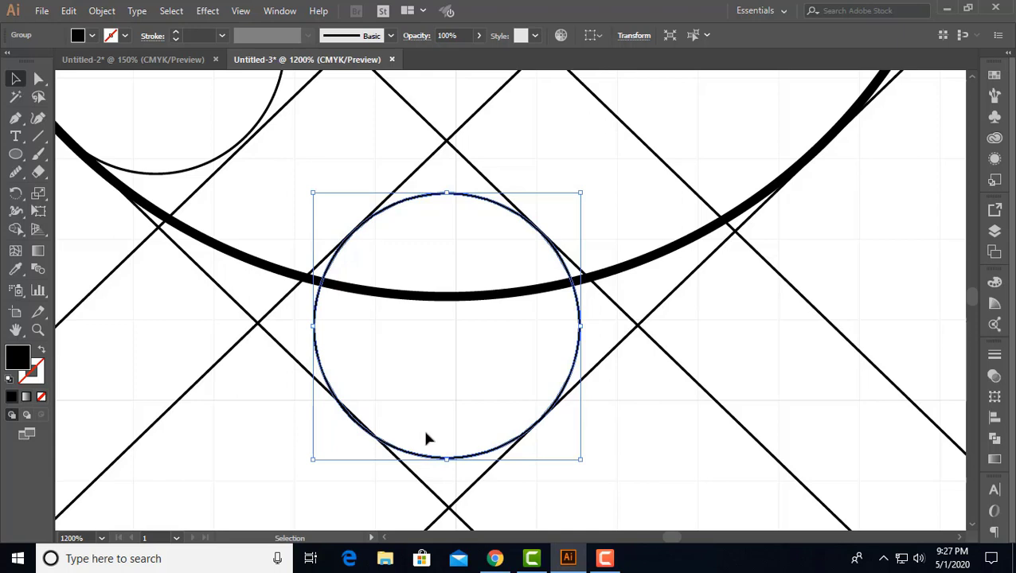
pyautogui.click(617, 458)
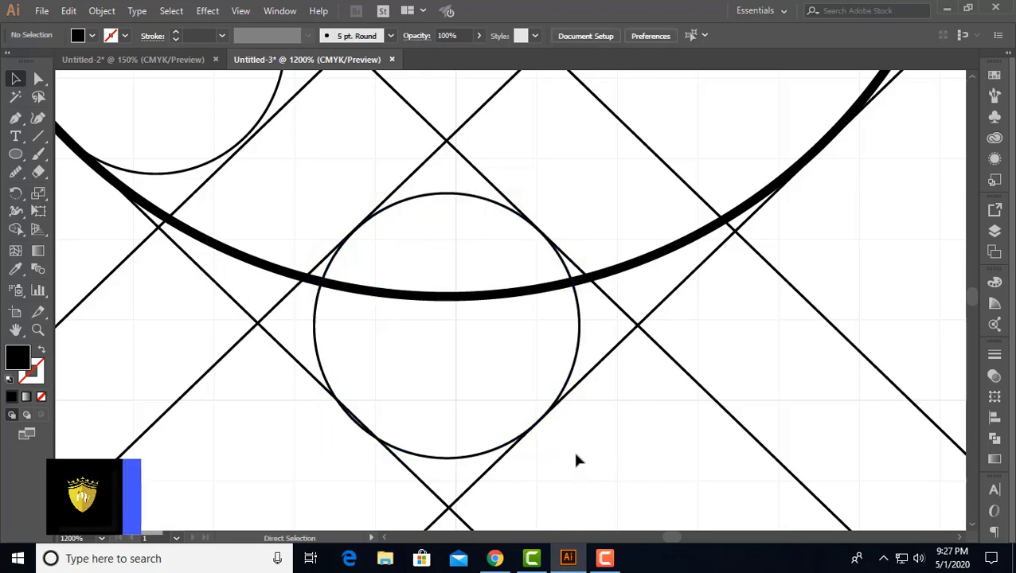
# Step: Narrow the circle copy below the centre slightly from its left edge to touch the adjacent diagonal line, and deselect it
pyautogui.press('a')
pyautogui.press('v')
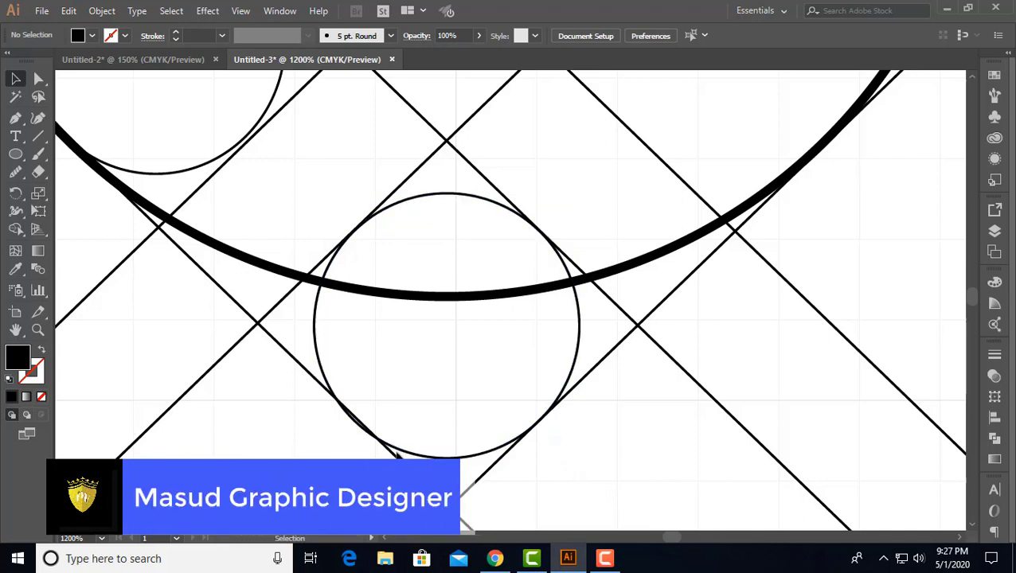
pyautogui.click(444, 455)
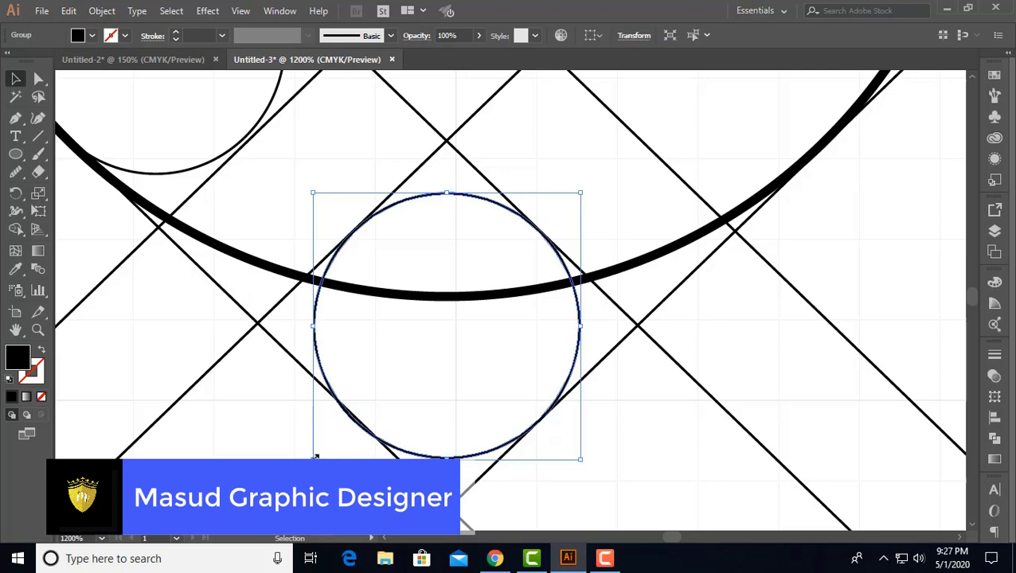
pyautogui.moveTo(315, 457); pyautogui.dragTo(317, 454)
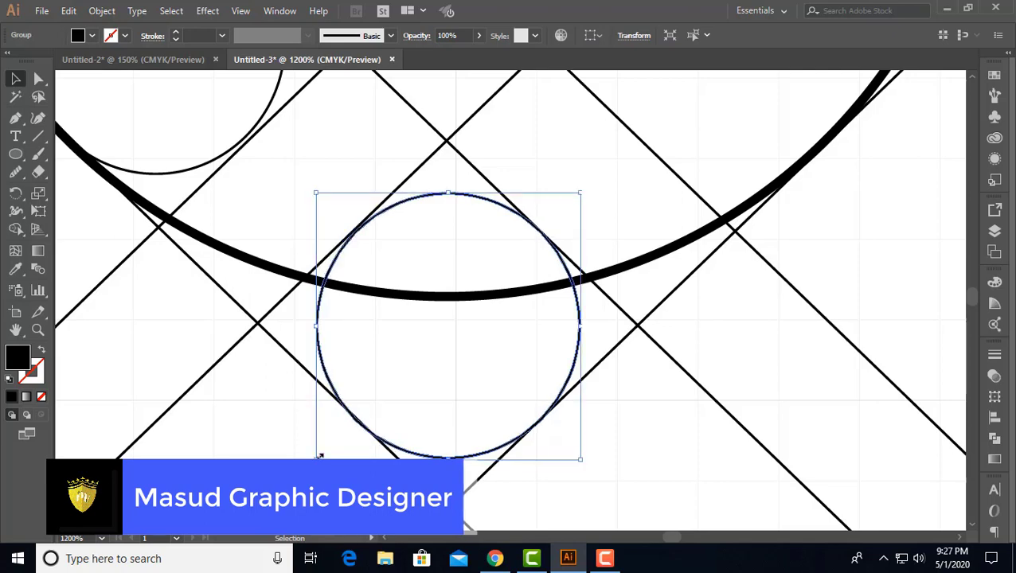
pyautogui.click(604, 479)
pyautogui.scroll(-4, 562, 456)
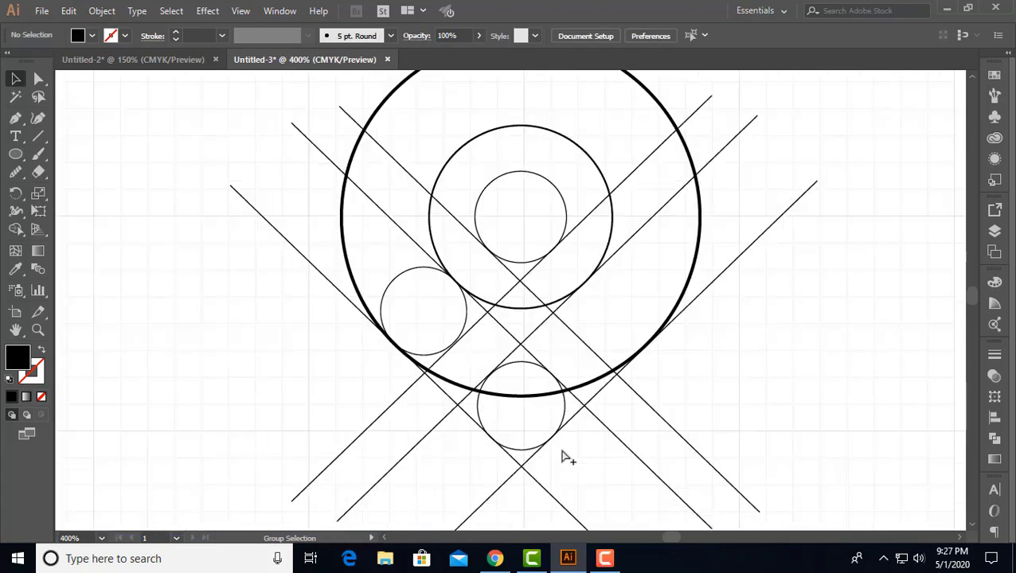
pyautogui.hscroll(3, 709, 344)
pyautogui.hscroll(-1, 701, 346)
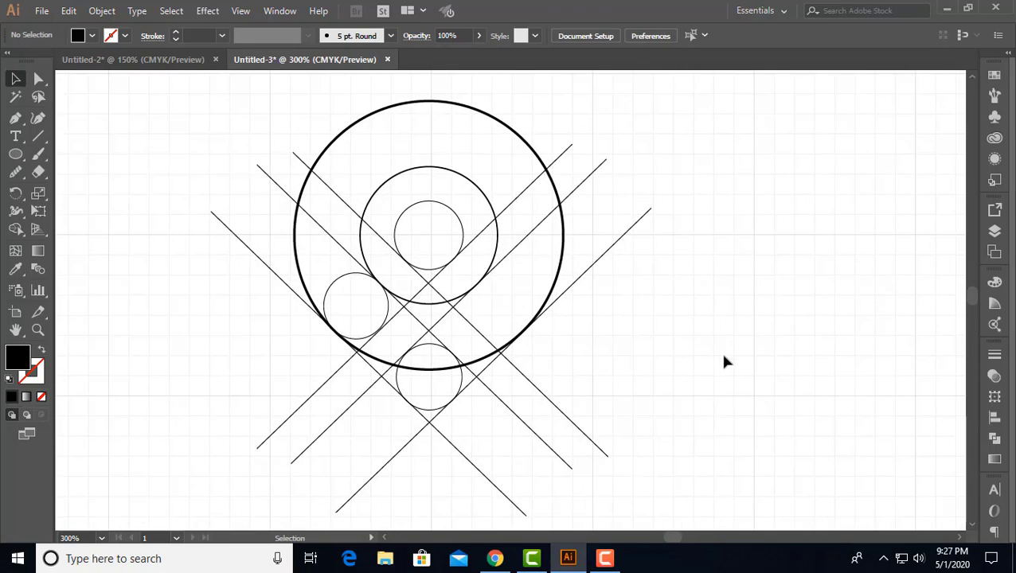
pyautogui.scroll(-2, 694, 374)
pyautogui.moveTo(728, 341); pyautogui.dragTo(676, 329)
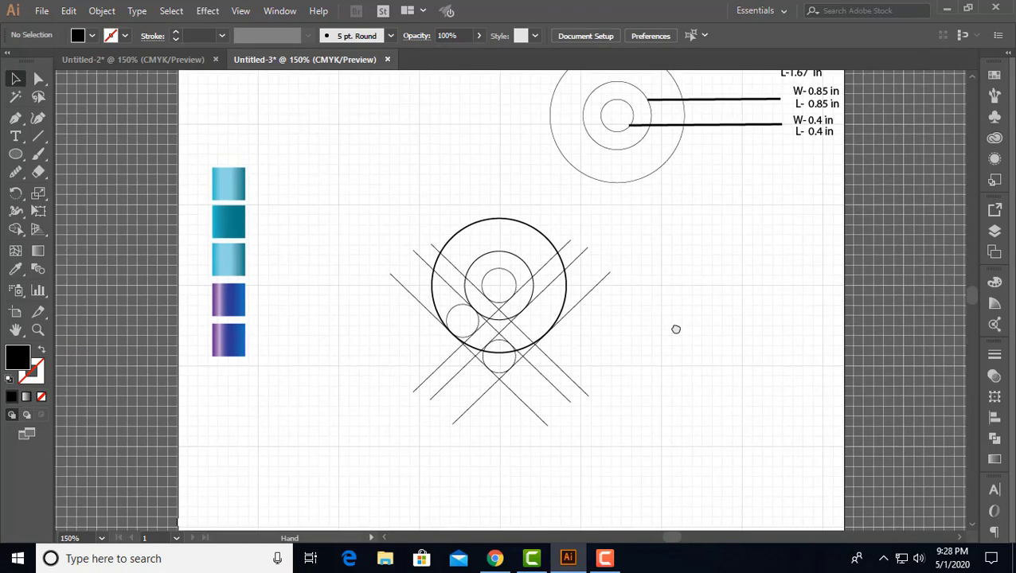
pyautogui.moveTo(647, 220)
pyautogui.mouseDown()
pyautogui.moveTo(438, 391)
pyautogui.moveTo(470, 415)
pyautogui.mouseUp()
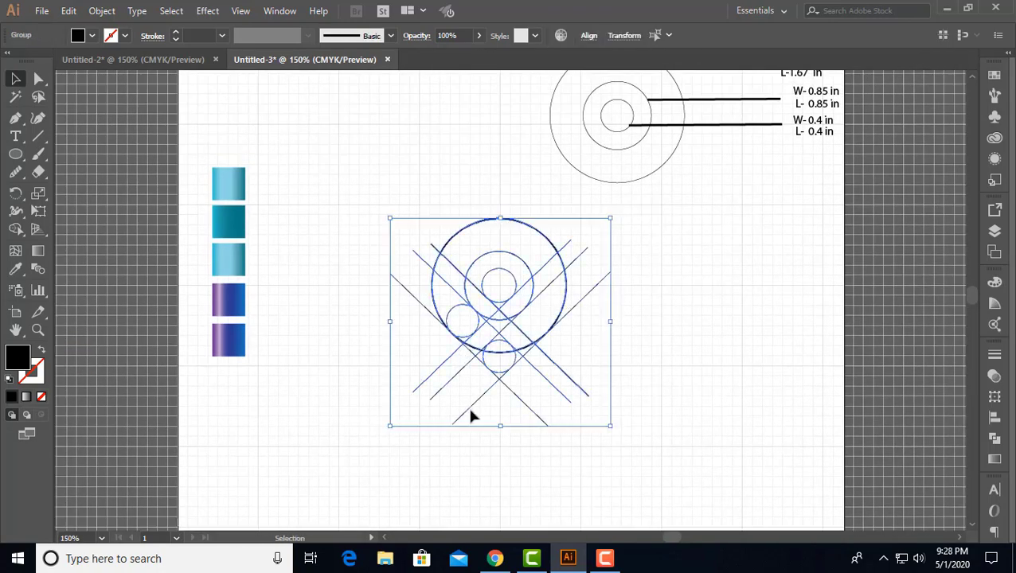
pyautogui.click(576, 340)
pyautogui.hscroll(1, 517, 350)
pyautogui.click(456, 355)
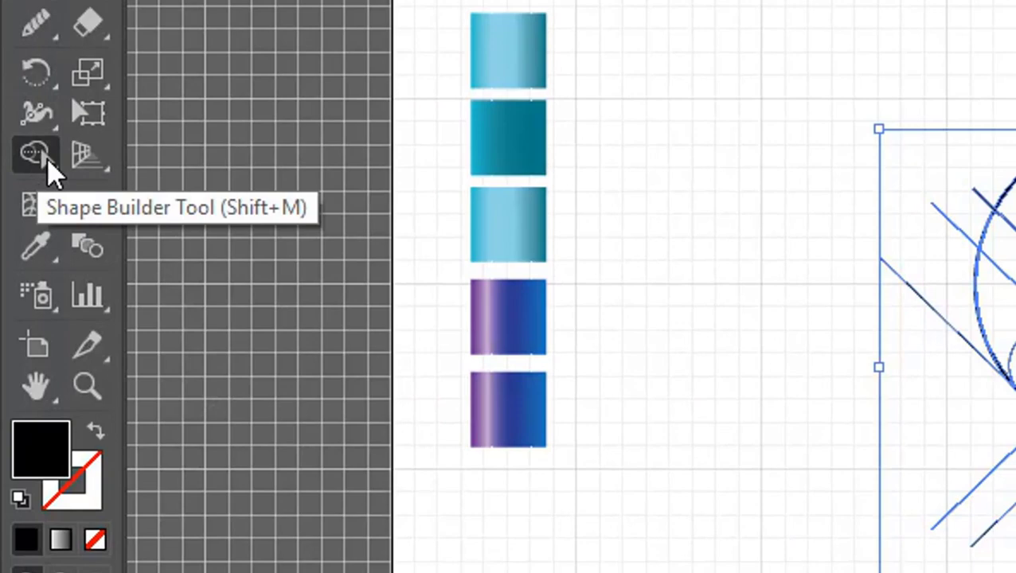
pyautogui.click(46, 160)
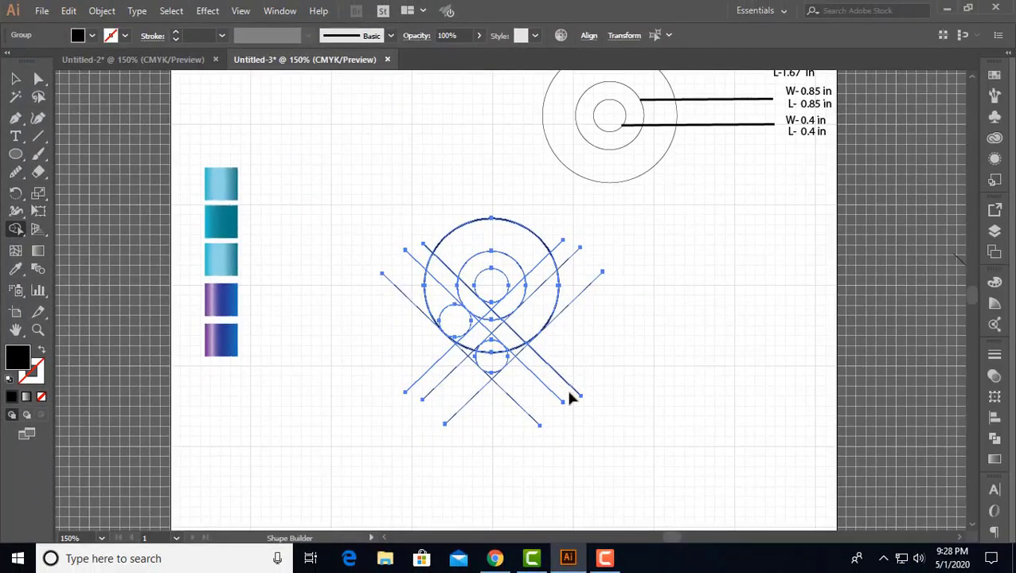
pyautogui.hotkey('ctrl', '=')
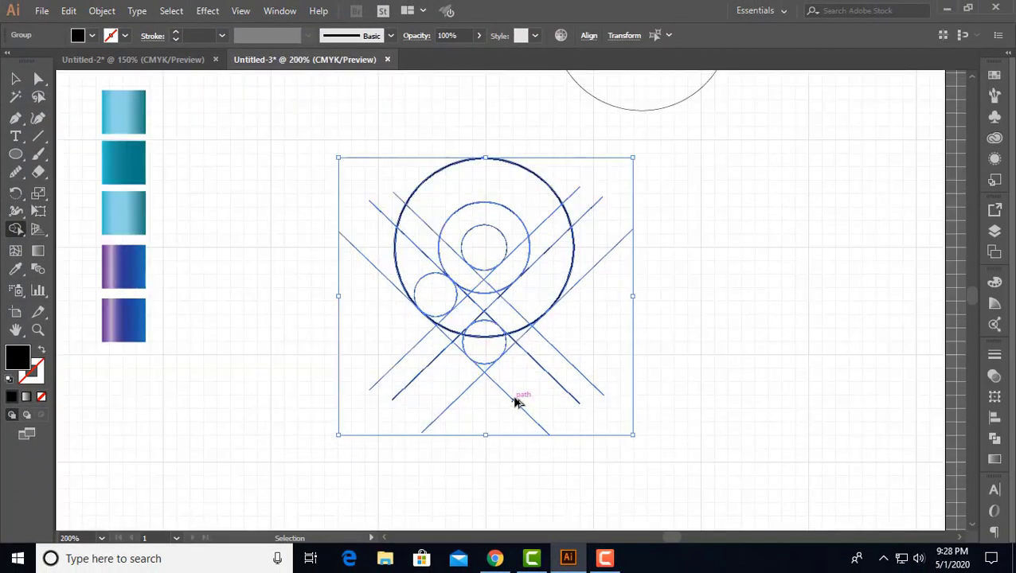
pyautogui.hotkey('ctrl', '=')
pyautogui.press('space')
pyautogui.moveTo(628, 306); pyautogui.dragTo(641, 329)
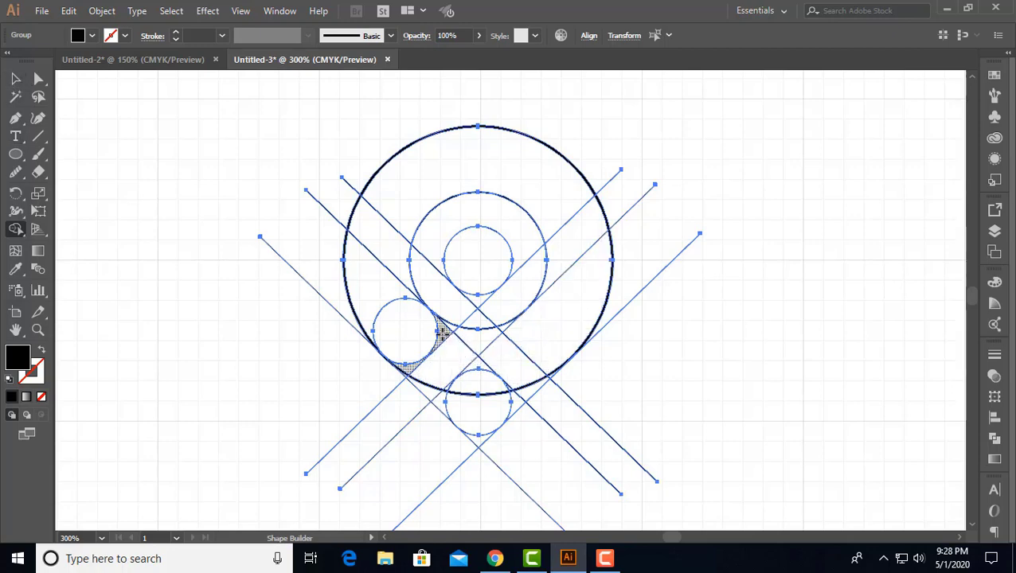
pyautogui.click(15, 78)
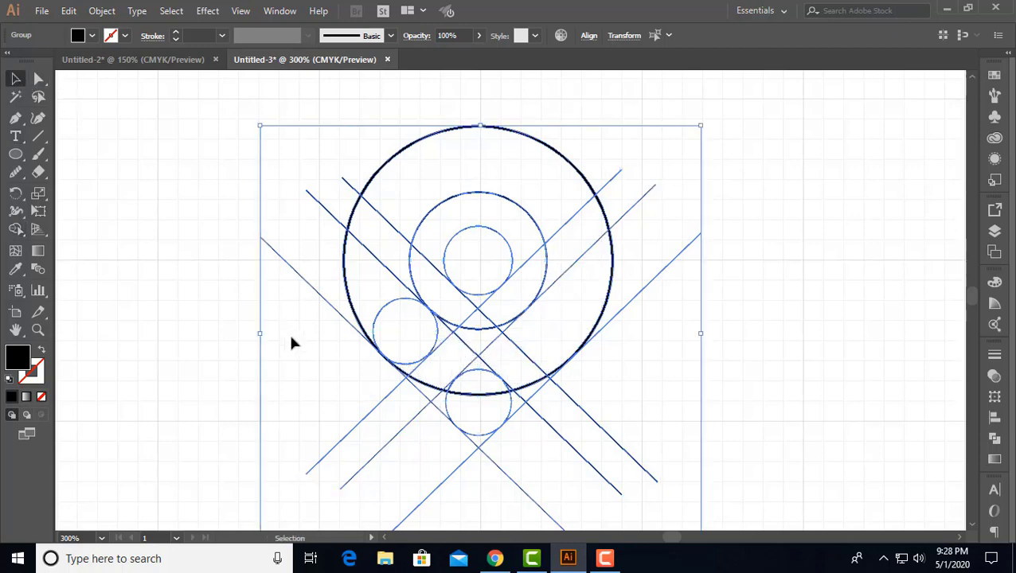
# Step: Shift the lower-left circle copy slightly right and down until it touches the nearby upward-right diagonal line, and deselect it
pyautogui.scroll(4, 290, 347)
pyautogui.moveTo(831, 227); pyautogui.dragTo(469, 186)
pyautogui.click(532, 227)
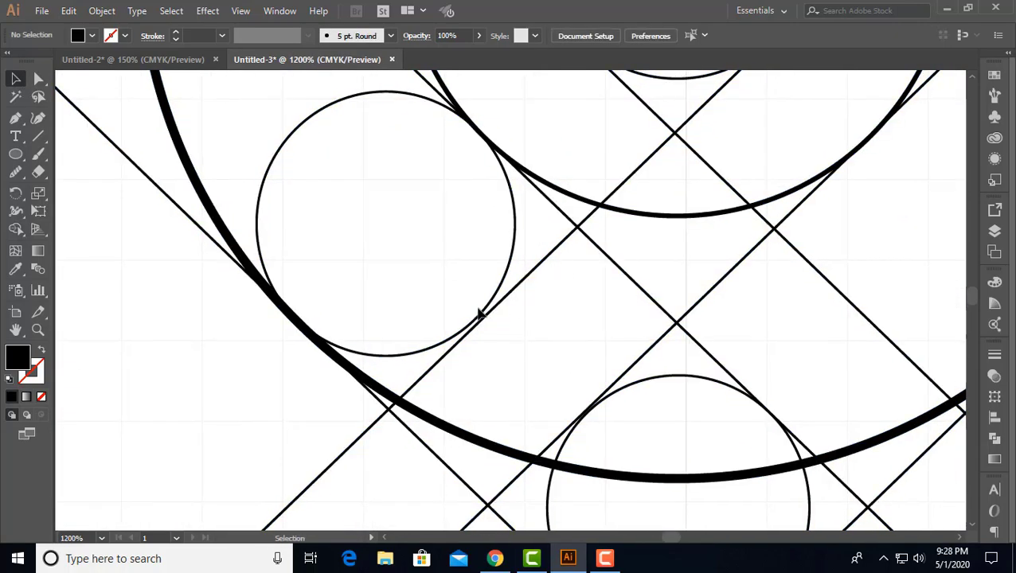
pyautogui.moveTo(468, 334); pyautogui.dragTo(473, 328)
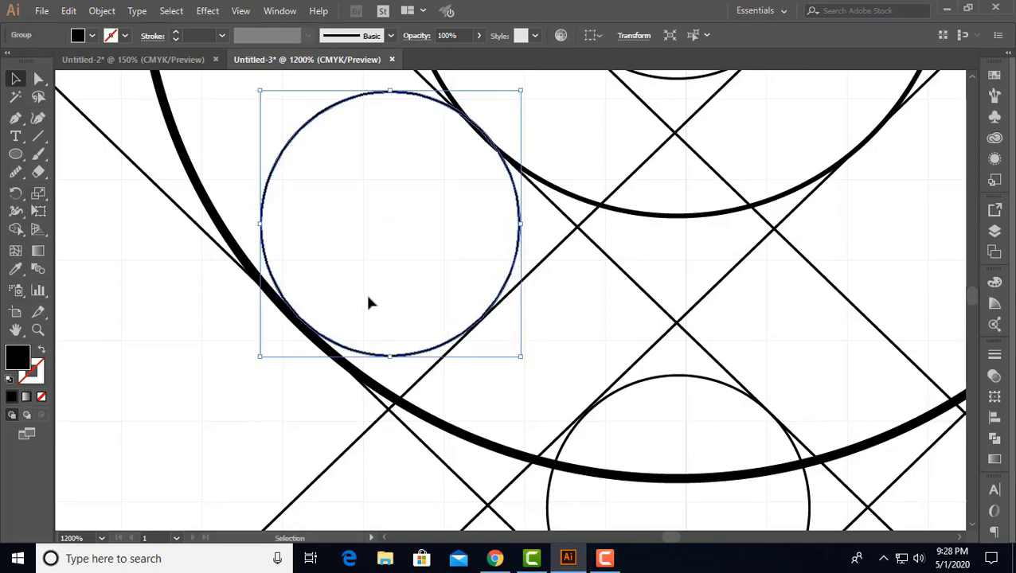
pyautogui.moveTo(340, 247); pyautogui.dragTo(333, 241)
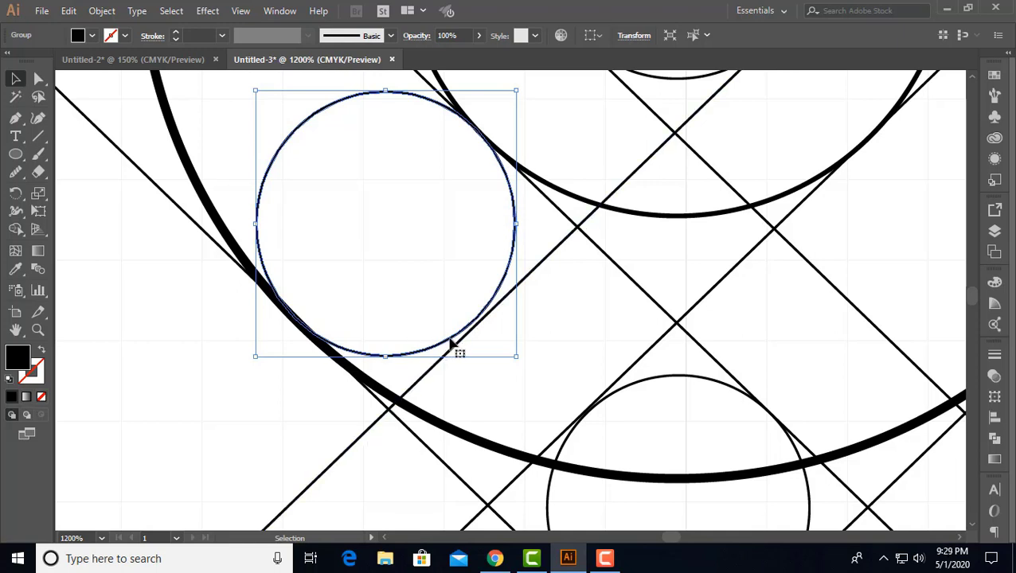
pyautogui.moveTo(452, 342); pyautogui.dragTo(458, 345)
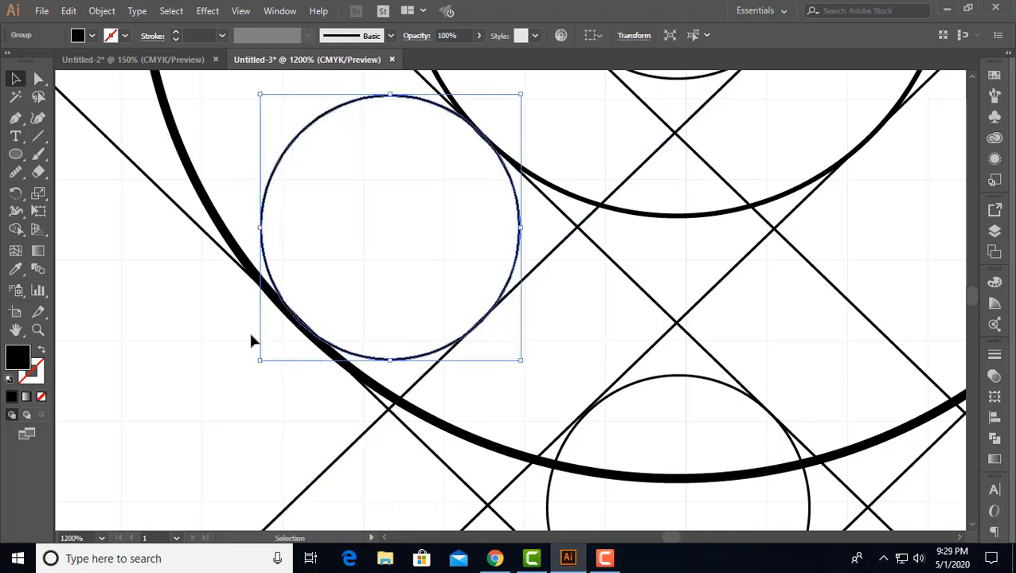
pyautogui.click(209, 339)
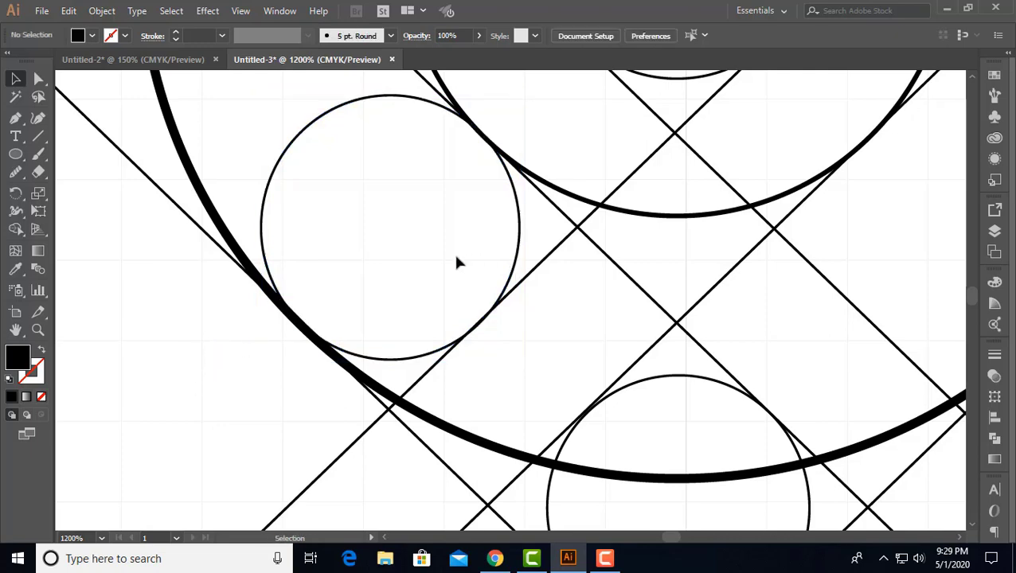
# Step: Select all circles and diagonal lines, and merge the lower-left small circle with the ring's left and upper regions using Shape Builder
pyautogui.click(387, 313)
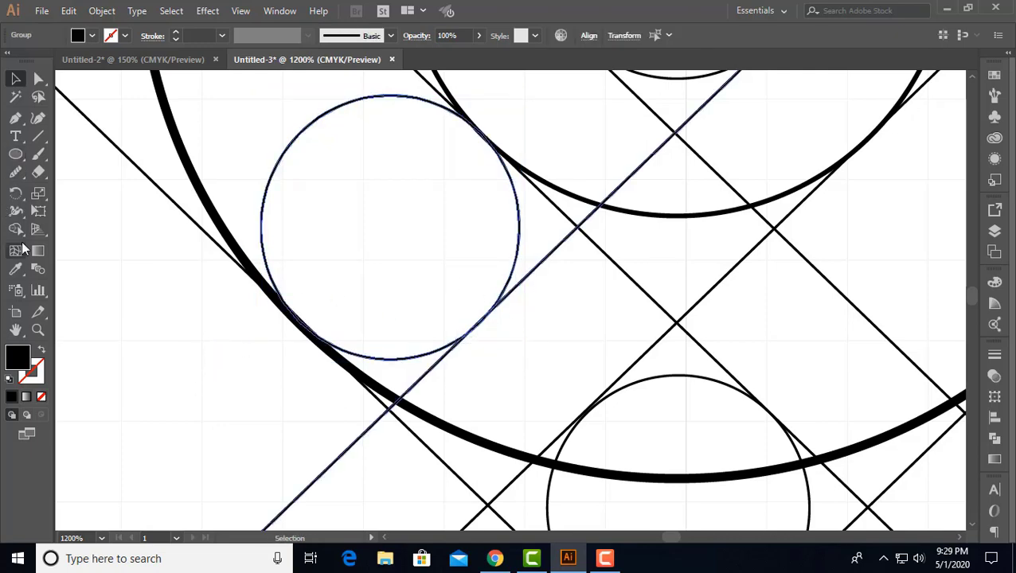
pyautogui.hotkey('ctrl', 'a')
pyautogui.hotkey('ctrl', '-')
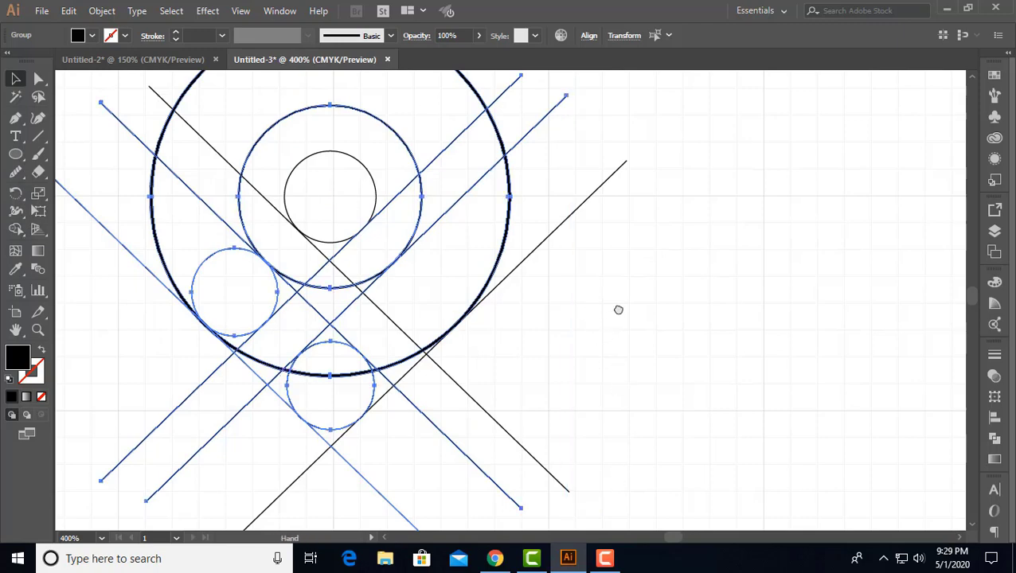
pyautogui.scroll(-1, 617, 311)
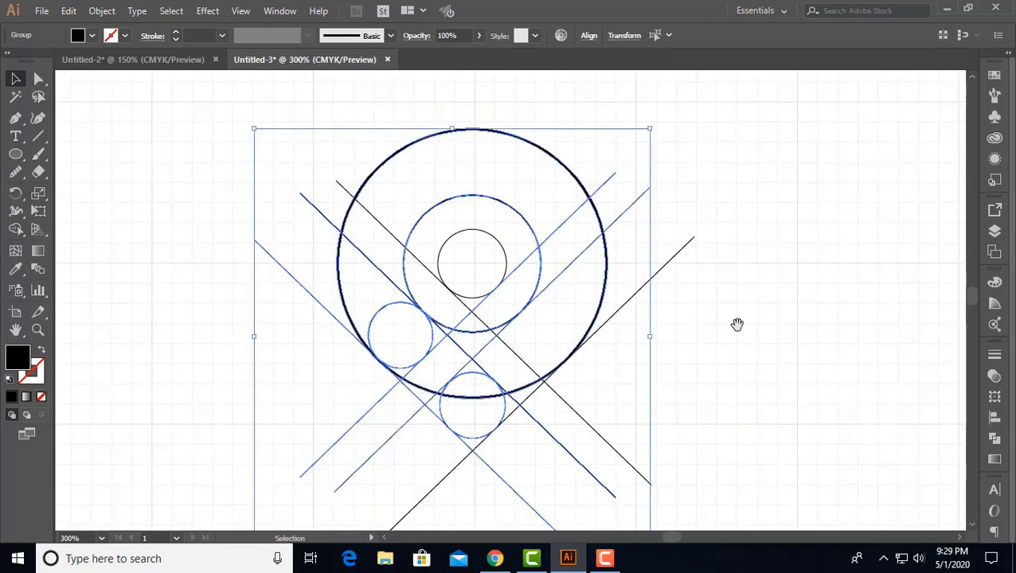
pyautogui.click(170, 149)
pyautogui.moveTo(446, 286); pyautogui.dragTo(730, 515)
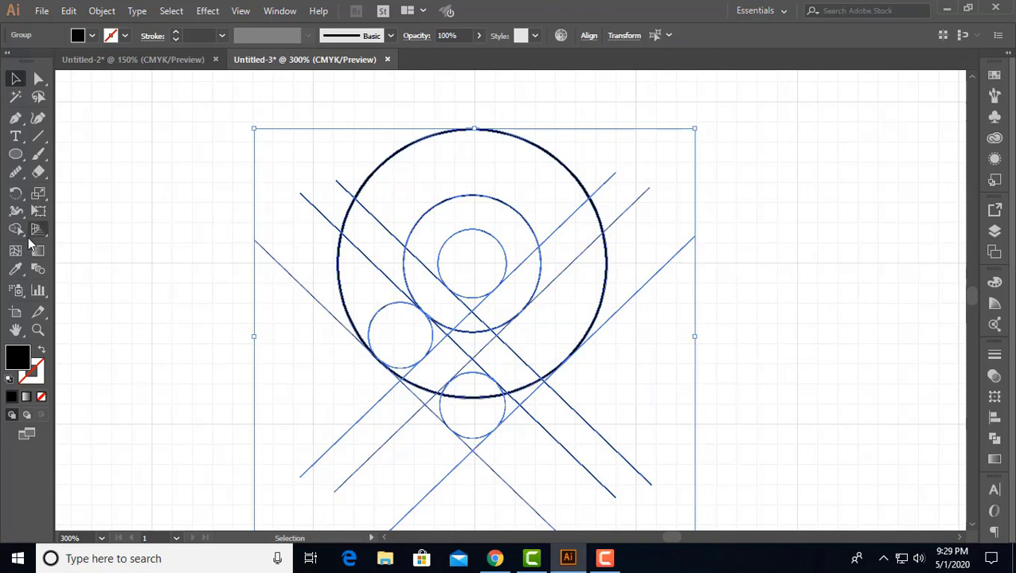
pyautogui.click(18, 230)
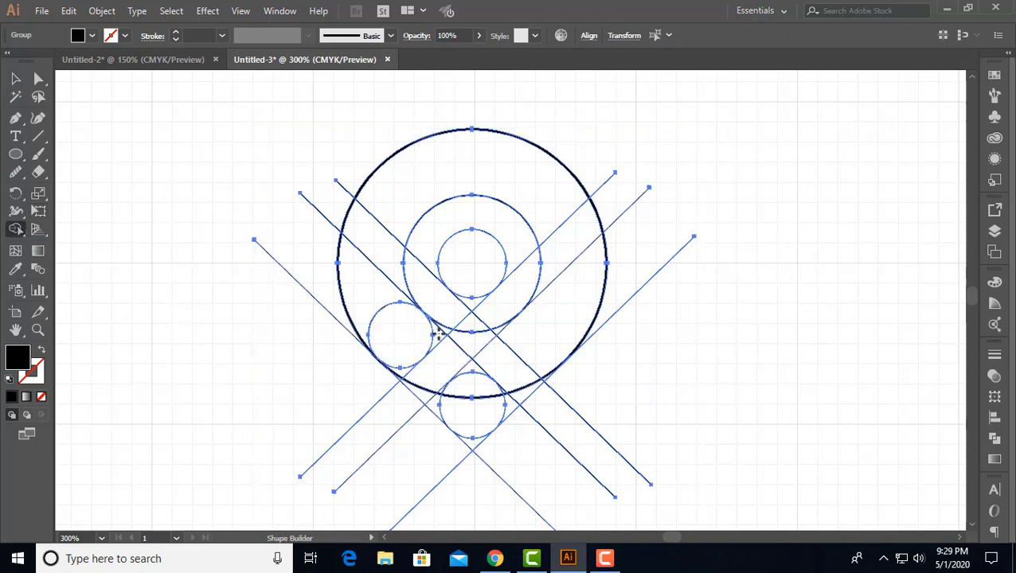
pyautogui.moveTo(387, 319)
pyautogui.mouseDown()
pyautogui.moveTo(366, 221)
pyautogui.moveTo(410, 186)
pyautogui.moveTo(465, 168)
pyautogui.mouseUp()
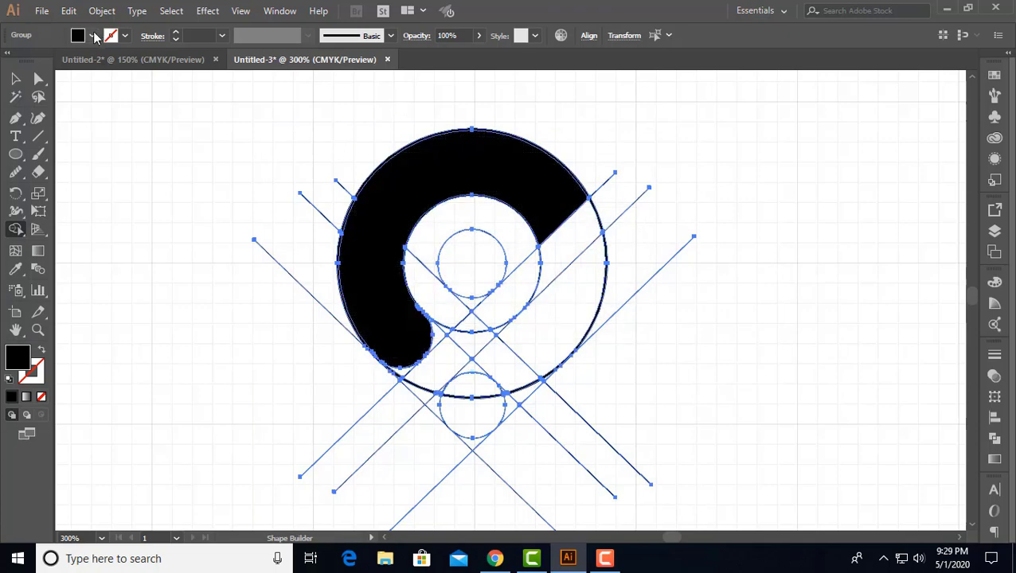
# Step: Set the fill to the Orange, Yellow gradient and apply it to the merged ring shape with Shape Builder
pyautogui.click(92, 36)
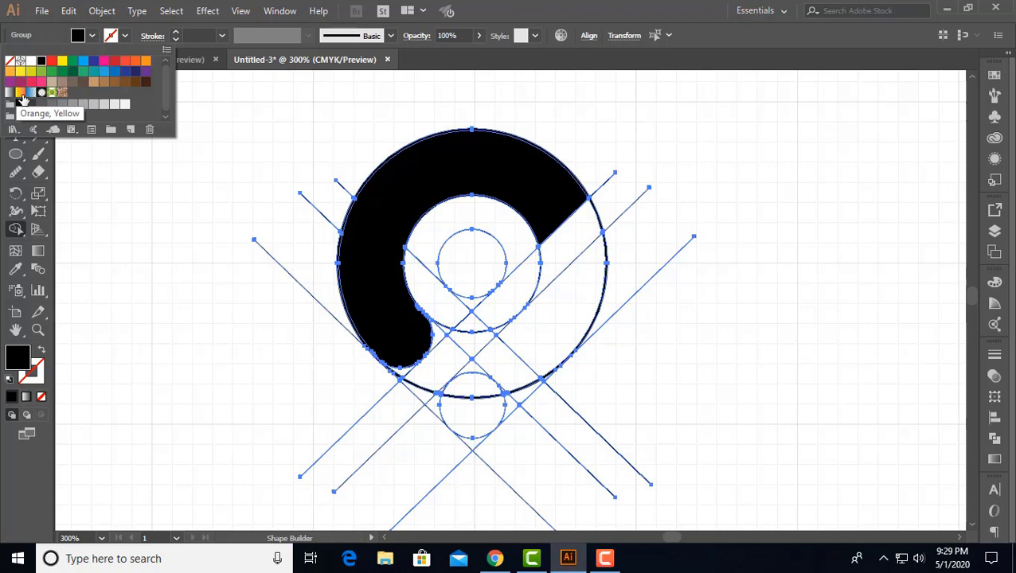
pyautogui.click(22, 93)
pyautogui.click(377, 273)
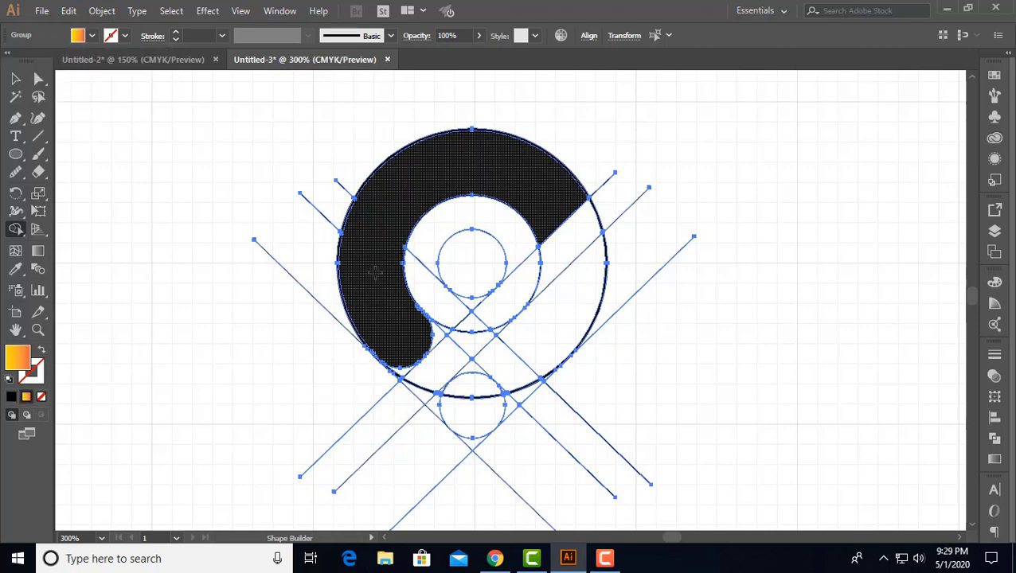
pyautogui.click(390, 257)
# Step: Merge the ring's right side, lower strip and bottom circle into the gradient shape, and add the small wedge at its left end
pyautogui.moveTo(551, 195)
pyautogui.mouseDown()
pyautogui.moveTo(570, 272)
pyautogui.moveTo(558, 327)
pyautogui.mouseUp()
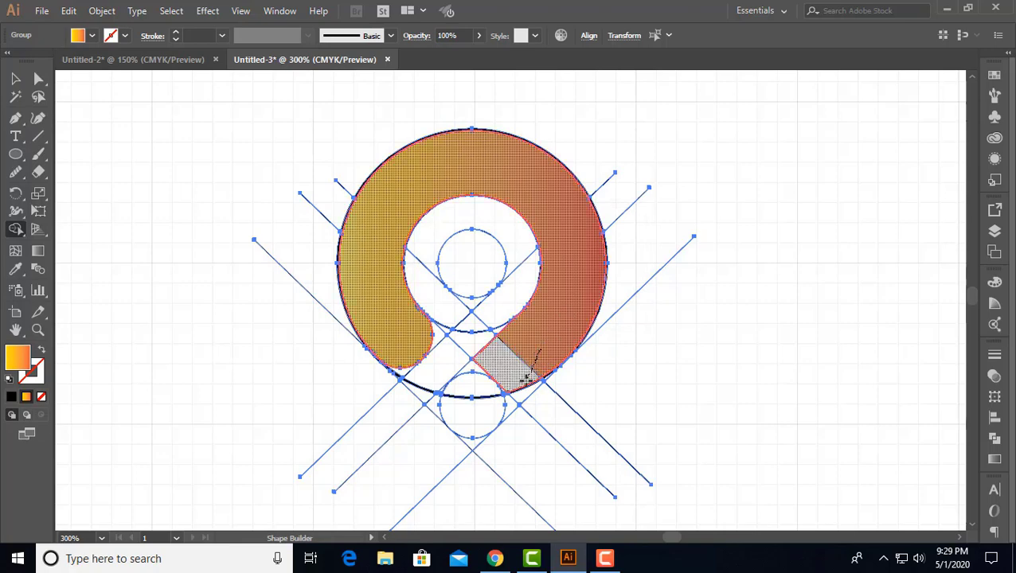
pyautogui.moveTo(502, 385)
pyautogui.mouseDown()
pyautogui.moveTo(481, 390)
pyautogui.moveTo(477, 409)
pyautogui.mouseUp()
pyautogui.moveTo(529, 370)
pyautogui.mouseDown()
pyautogui.moveTo(440, 389)
pyautogui.moveTo(488, 409)
pyautogui.moveTo(508, 402)
pyautogui.moveTo(521, 368)
pyautogui.mouseUp()
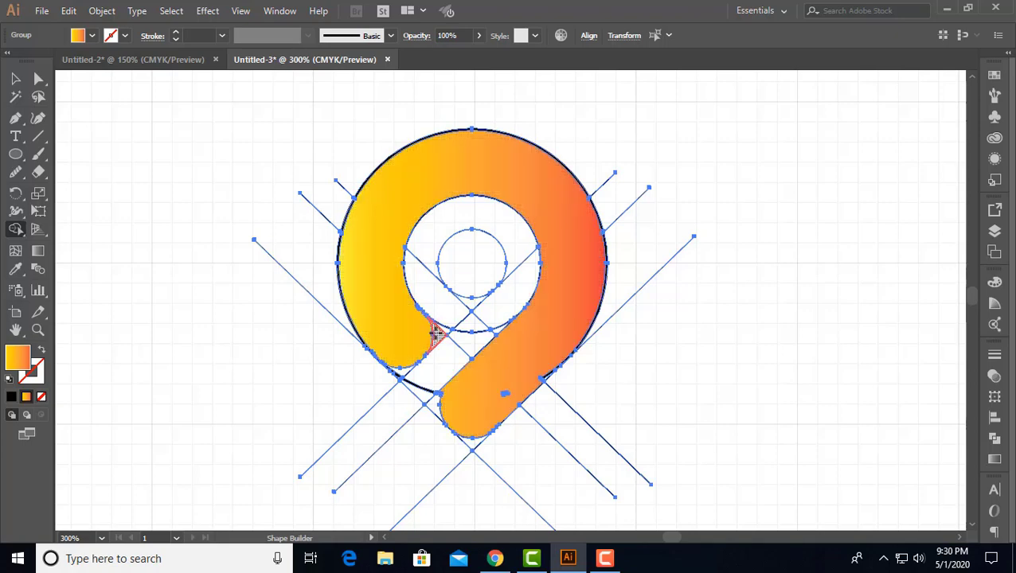
pyautogui.click(434, 334)
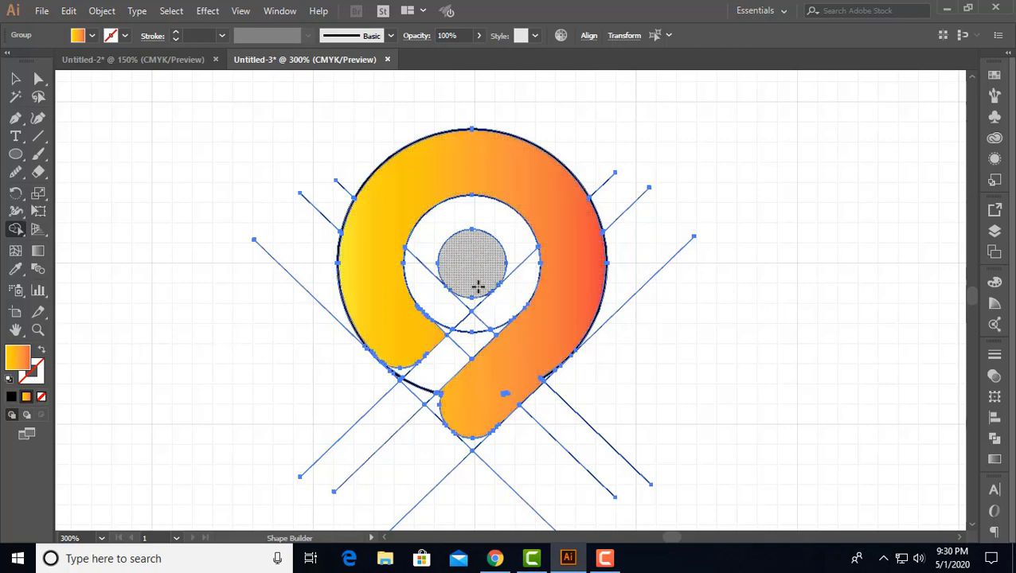
# Step: Merge the inner circle with the tip beneath it into a gradient drop, and remove the leftover regions around it
pyautogui.moveTo(473, 294); pyautogui.dragTo(478, 254)
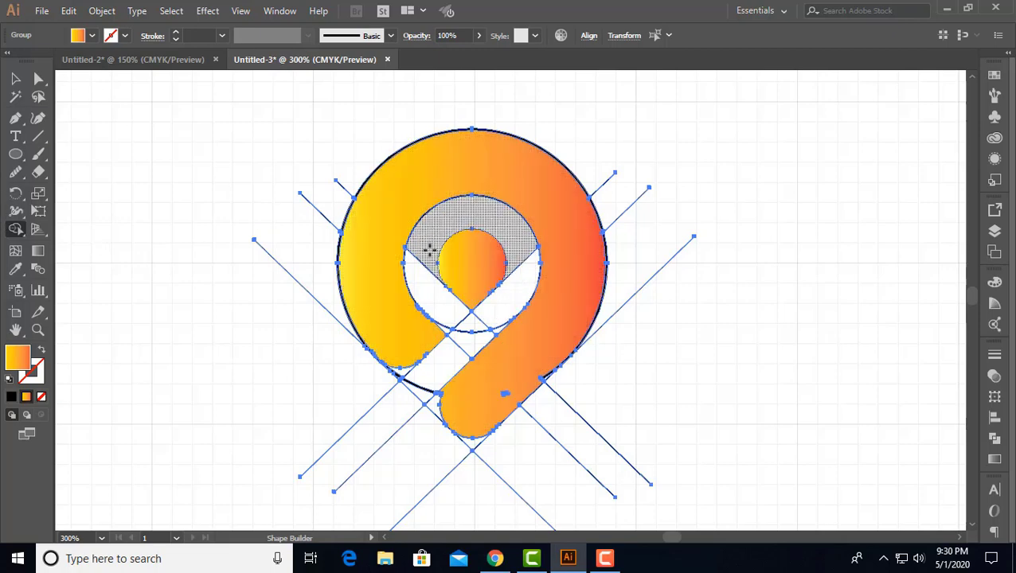
pyautogui.moveTo(421, 249); pyautogui.dragTo(425, 289)
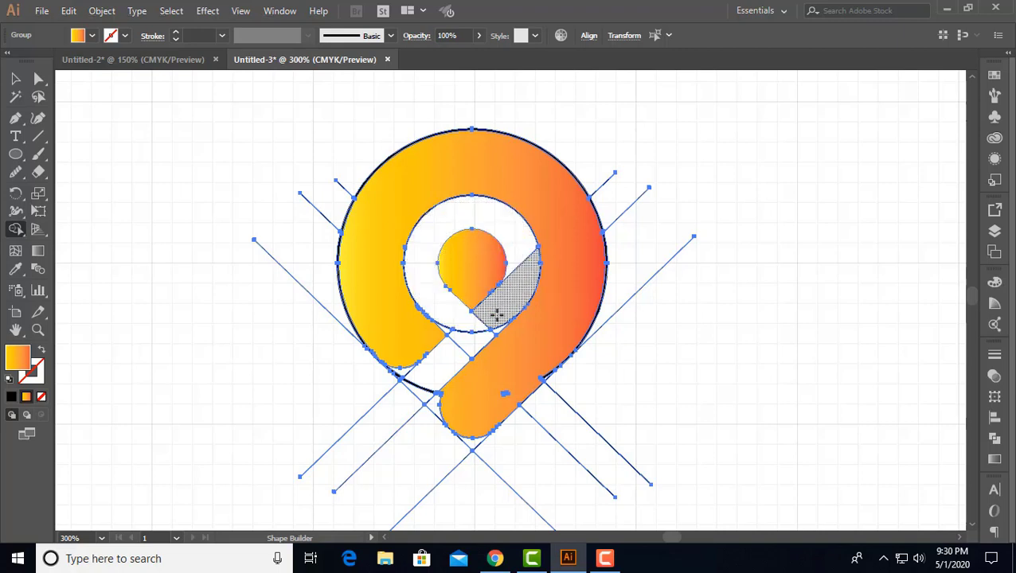
pyautogui.moveTo(519, 262)
pyautogui.mouseDown()
pyautogui.moveTo(497, 319)
pyautogui.moveTo(473, 324)
pyautogui.moveTo(496, 321)
pyautogui.moveTo(480, 317)
pyautogui.moveTo(390, 409)
pyautogui.mouseUp()
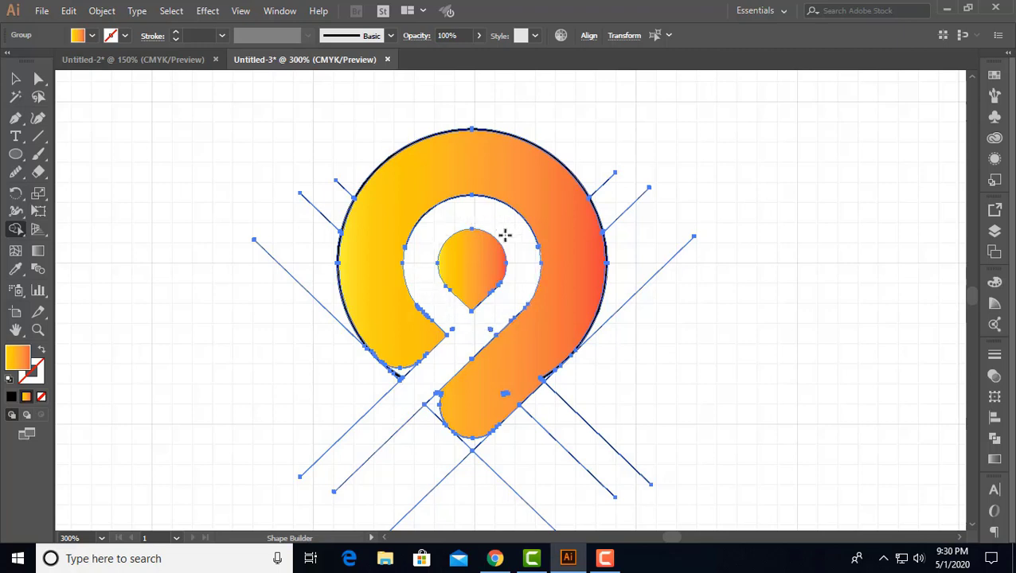
# Step: Deselect the artwork and delete the leftover diagonal guide lines beside the ring's left side
pyautogui.click(15, 78)
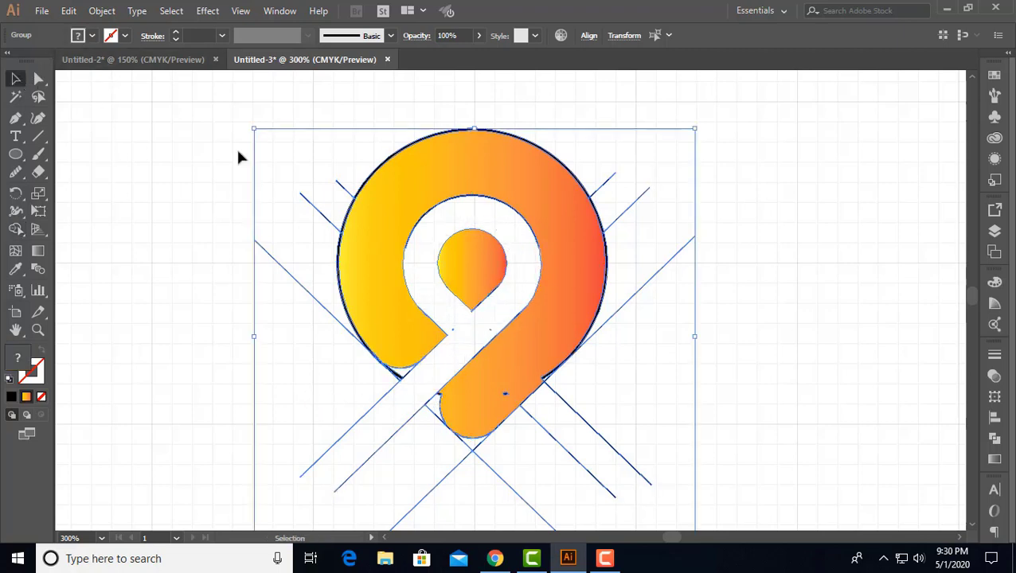
pyautogui.click(185, 339)
pyautogui.moveTo(321, 181); pyautogui.dragTo(246, 272)
pyautogui.press('Delete')
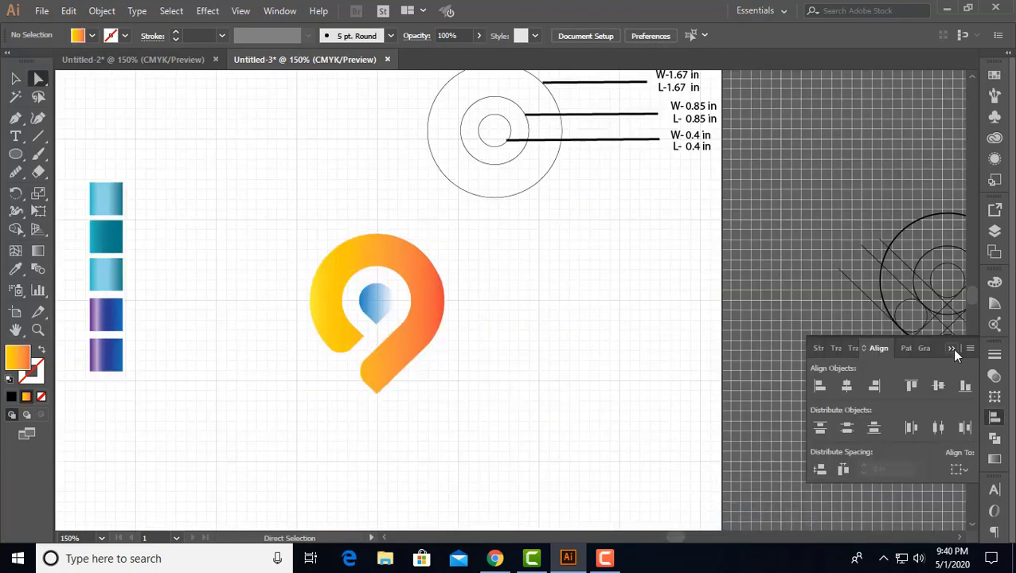
# Step: Collapse the open Align panel
pyautogui.click(951, 349)
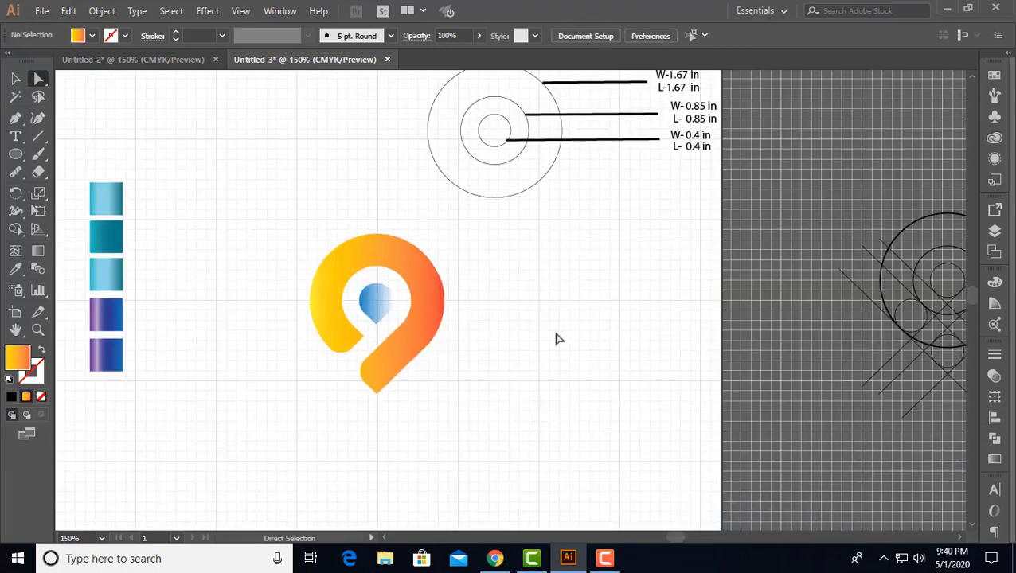
pyautogui.hotkey('ctrl', 'space')
pyautogui.click(510, 329)
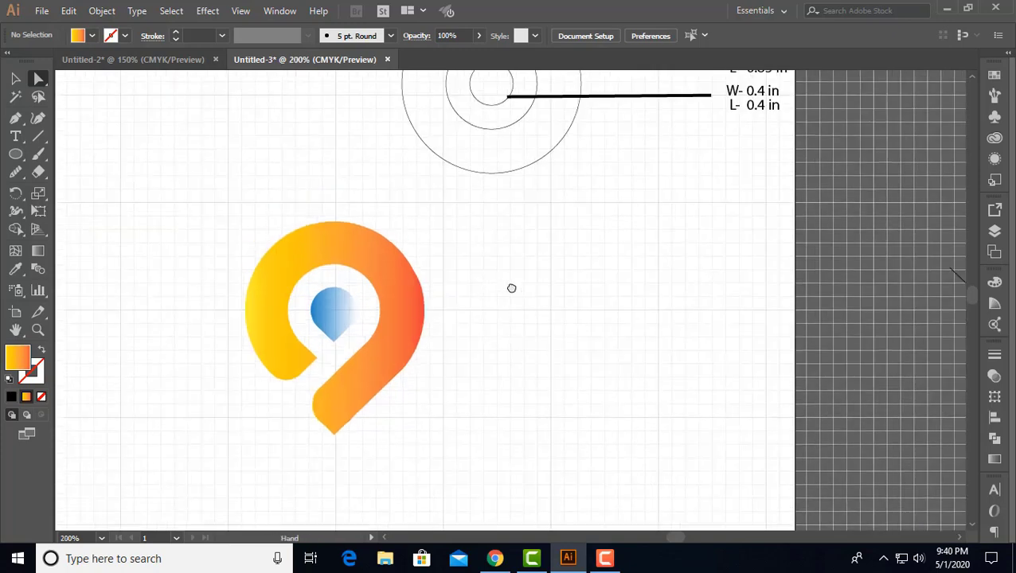
pyautogui.moveTo(510, 288); pyautogui.dragTo(544, 252)
pyautogui.click(446, 359)
pyautogui.click(539, 387)
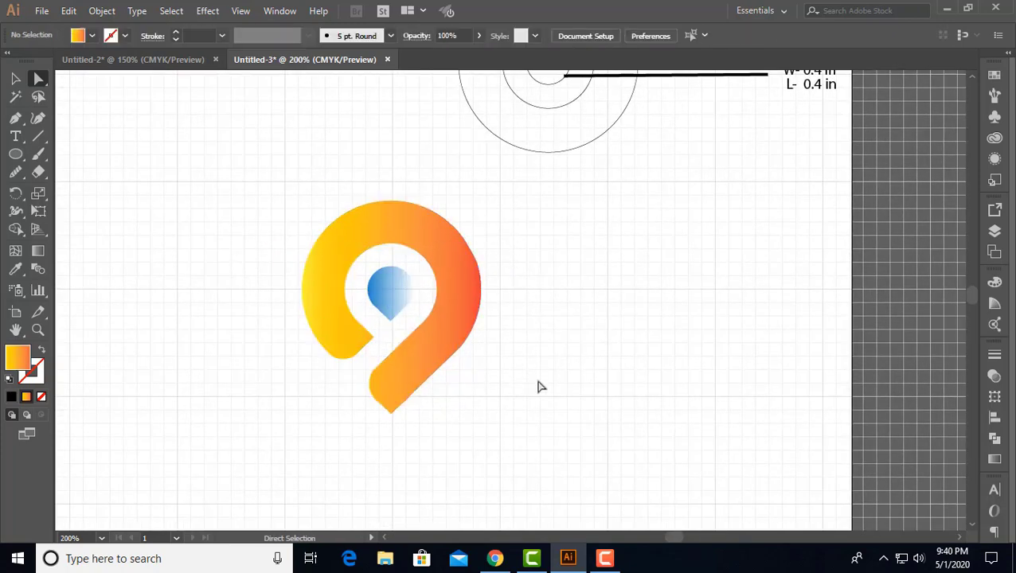
pyautogui.click(15, 78)
pyautogui.moveTo(208, 168); pyautogui.dragTo(578, 364)
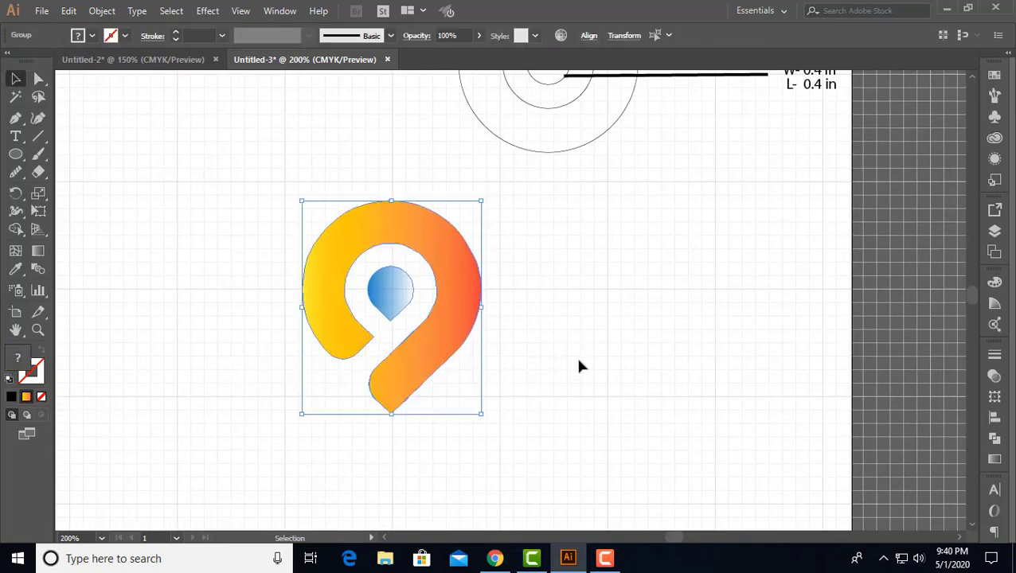
pyautogui.click(580, 365)
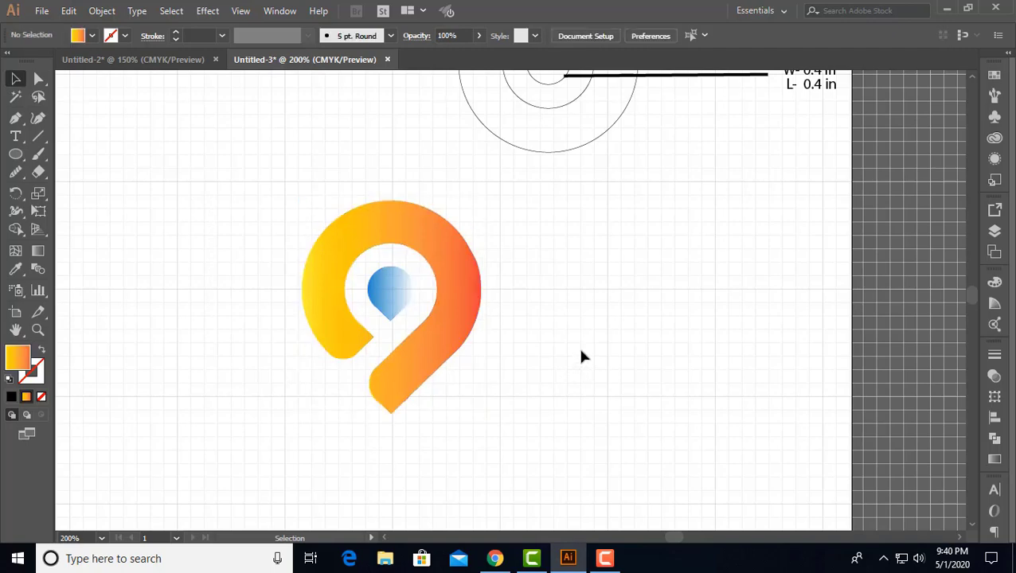
# Step: Draw a circle about 1.38 in wide overlapping the logo's left edge, and swap its fill and stroke
pyautogui.click(15, 154)
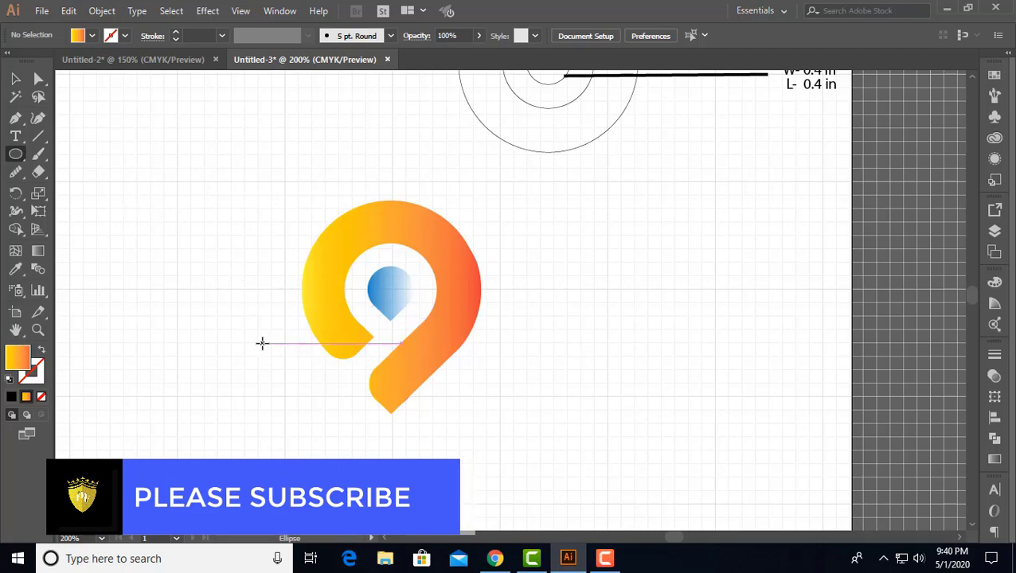
pyautogui.moveTo(262, 343); pyautogui.dragTo(318, 381)
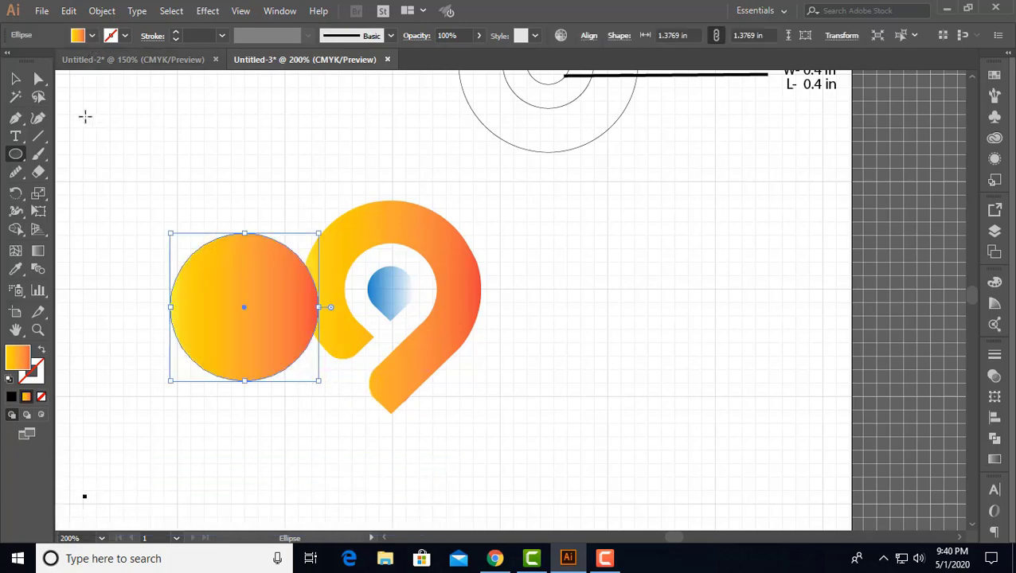
pyautogui.click(41, 350)
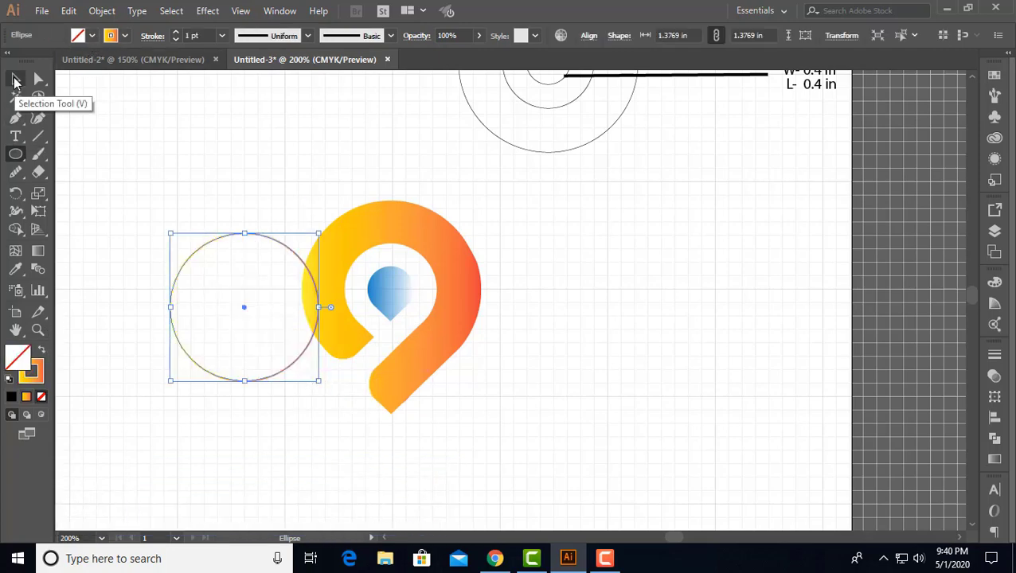
# Step: Move the outlined circle over the upper right of the logo so its lower-left arc meets the ring's left inner corner
pyautogui.click(16, 80)
pyautogui.moveTo(293, 234); pyautogui.dragTo(431, 206)
pyautogui.scroll(3, 513, 320)
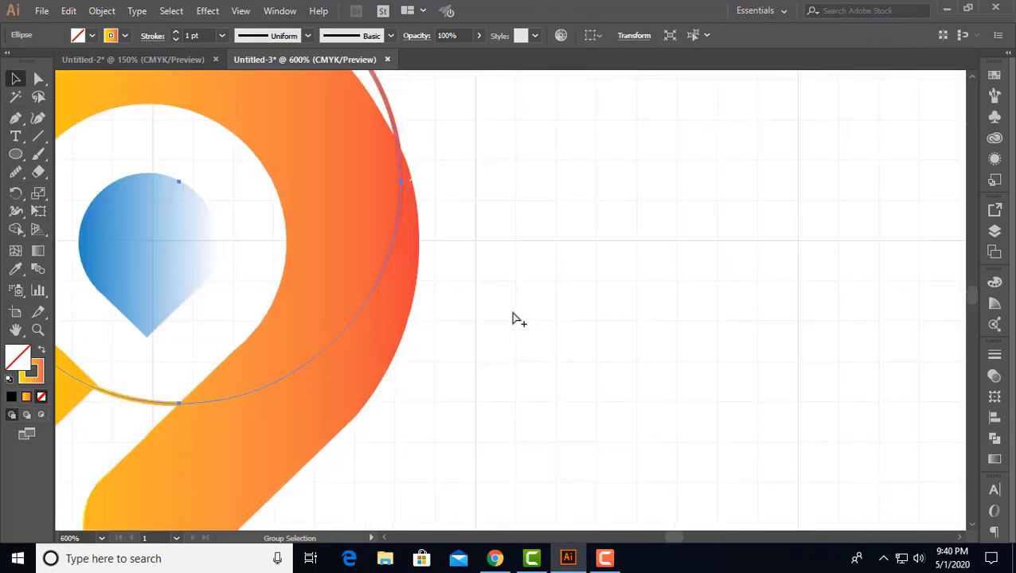
pyautogui.scroll(-2, 694, 302)
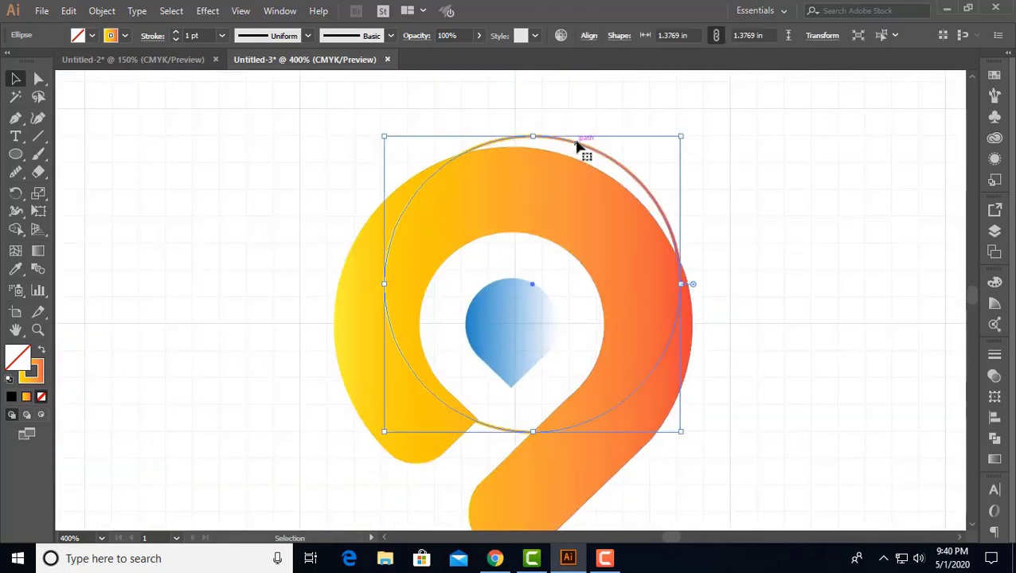
pyautogui.moveTo(576, 144); pyautogui.dragTo(576, 144)
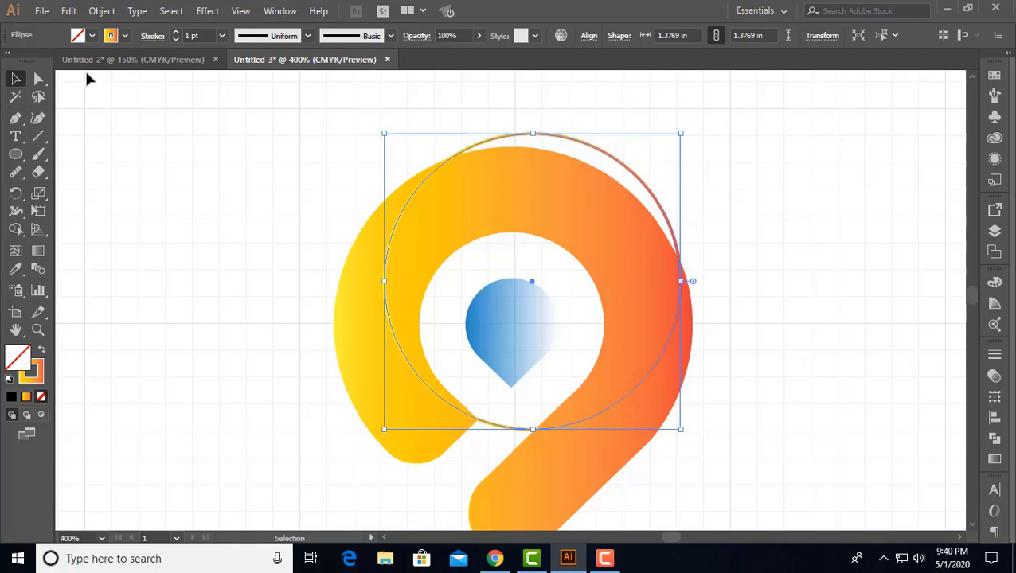
# Step: Give the circle a black 0.25 pt stroke and deselect it
pyautogui.click(125, 36)
pyautogui.click(41, 60)
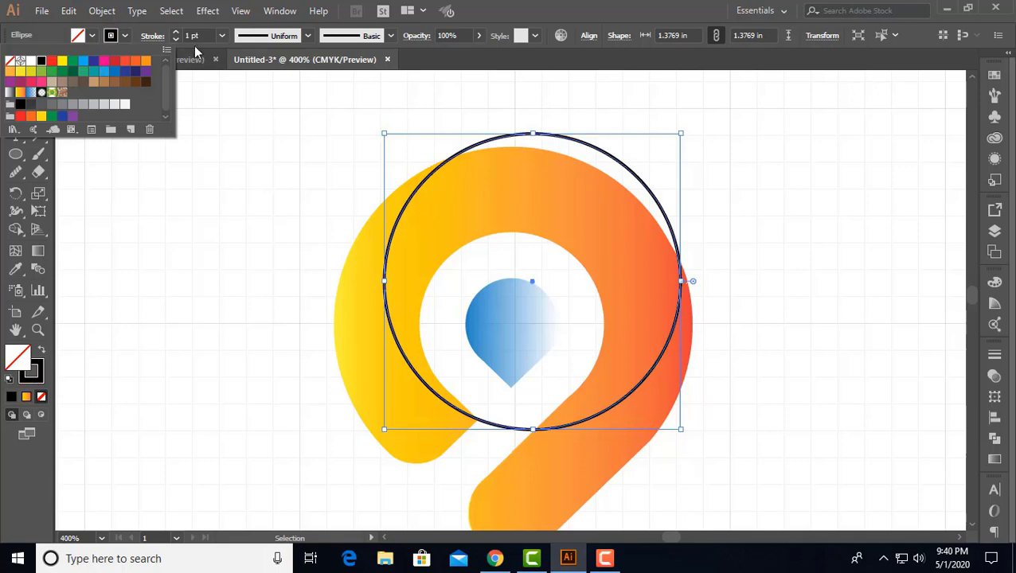
pyautogui.click(175, 38)
pyautogui.click(175, 38)
pyautogui.click(175, 38)
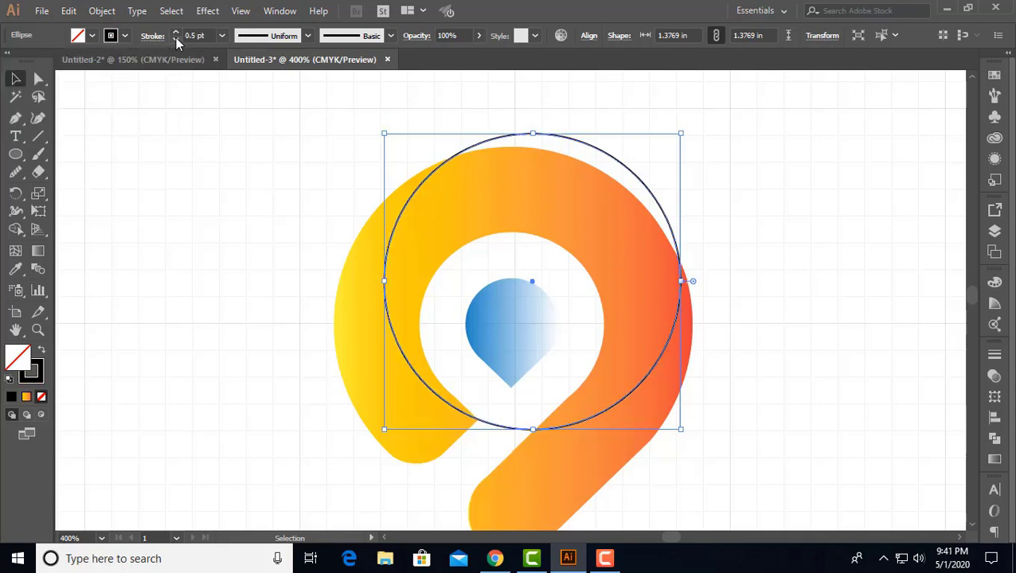
pyautogui.click(175, 38)
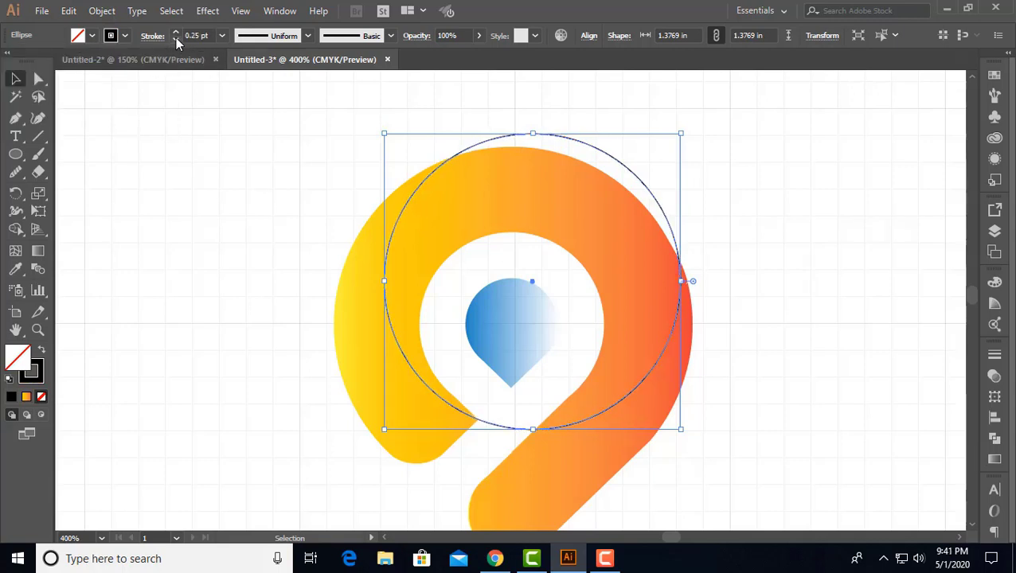
pyautogui.click(780, 207)
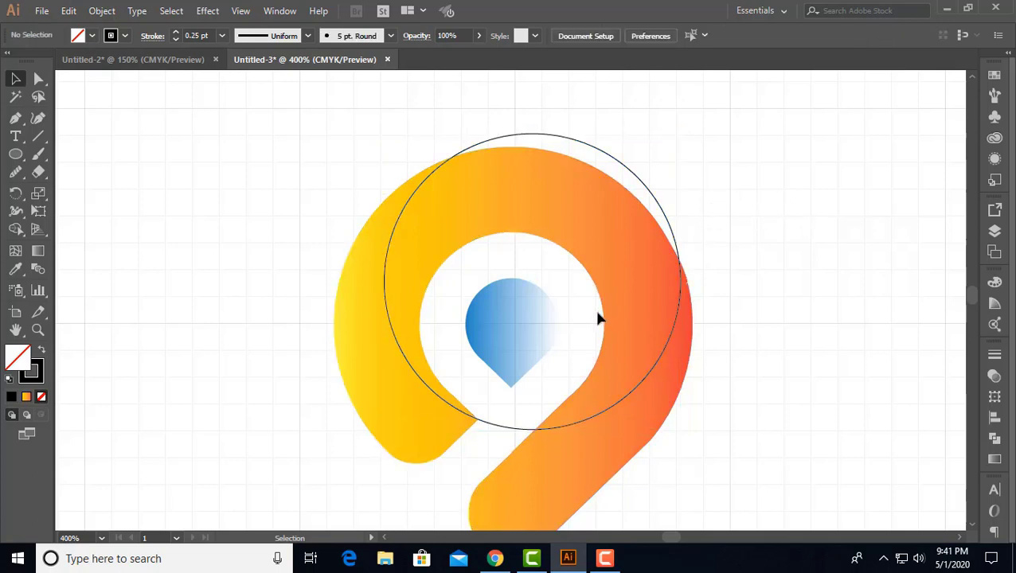
# Step: Select the logo and circle, and split off the left crescent with Shape Builder using the Orange, Yellow gradient fill
pyautogui.moveTo(719, 247); pyautogui.dragTo(708, 220)
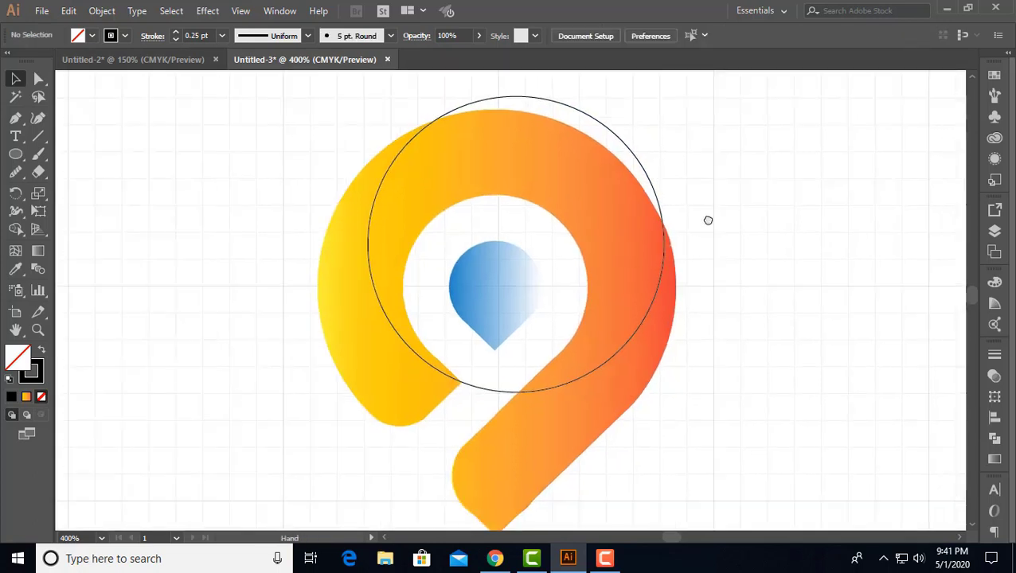
pyautogui.moveTo(481, 391); pyautogui.dragTo(475, 390)
pyautogui.click(724, 308)
pyautogui.moveTo(277, 188); pyautogui.dragTo(774, 381)
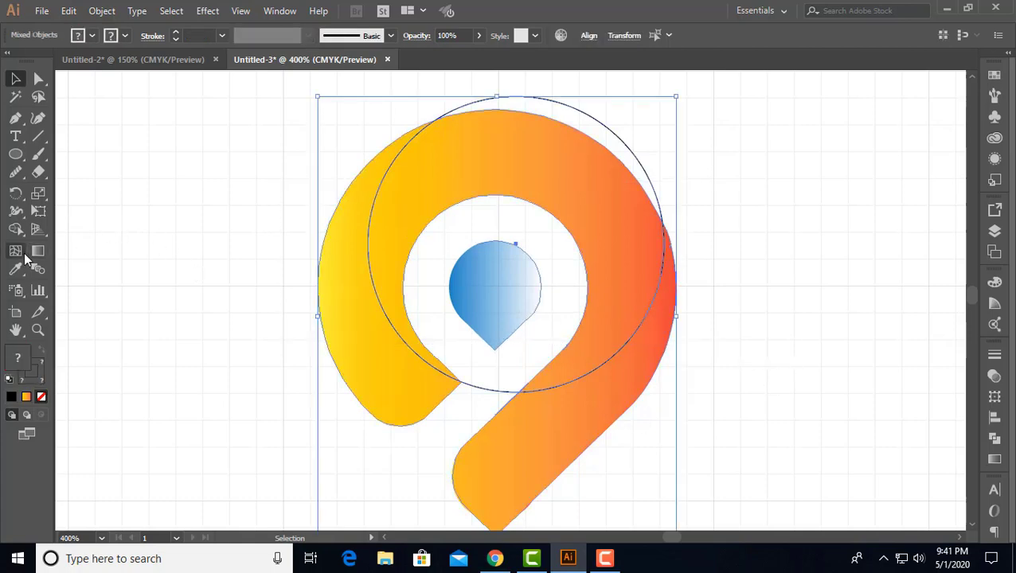
pyautogui.click(15, 228)
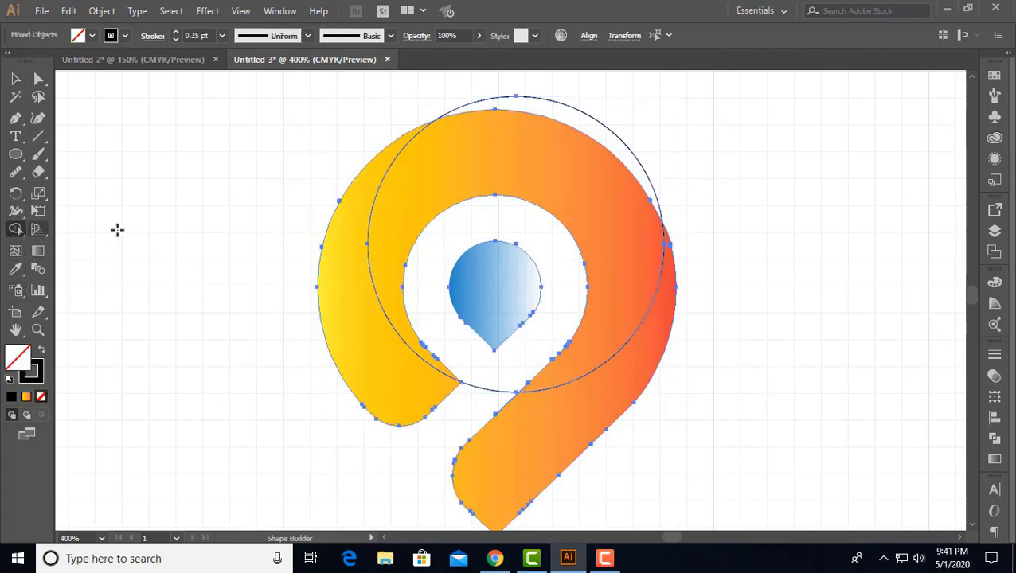
pyautogui.click(333, 248)
pyautogui.click(92, 35)
pyautogui.click(21, 99)
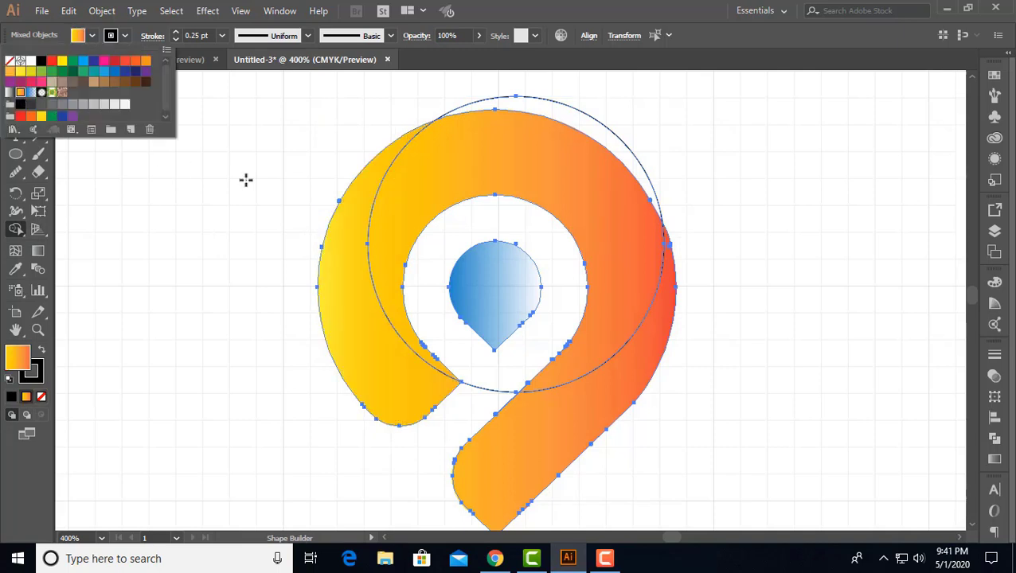
pyautogui.click(367, 335)
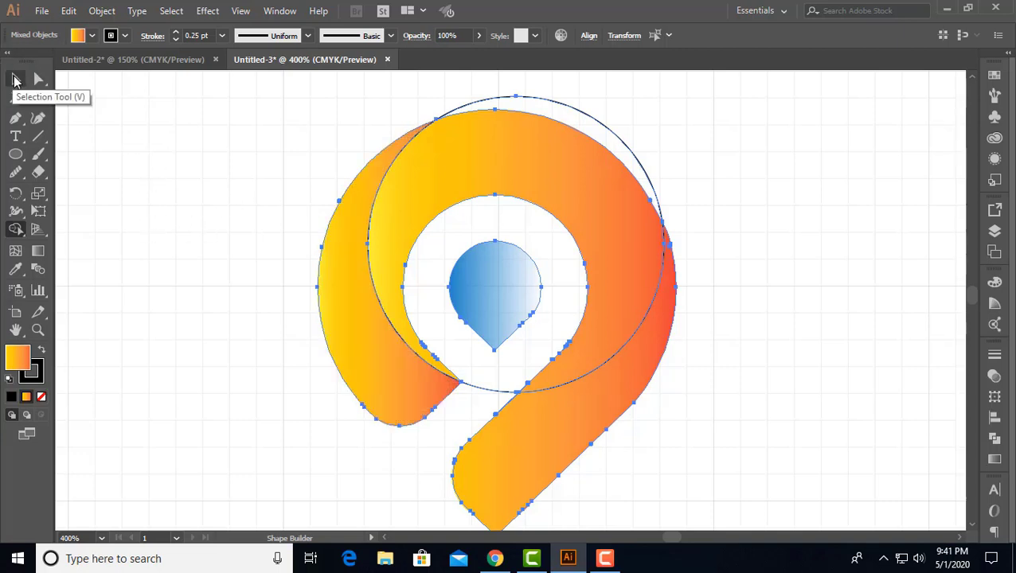
# Step: Deselect the artwork and move the construction circle off the logo into the empty area to its left
pyautogui.click(18, 81)
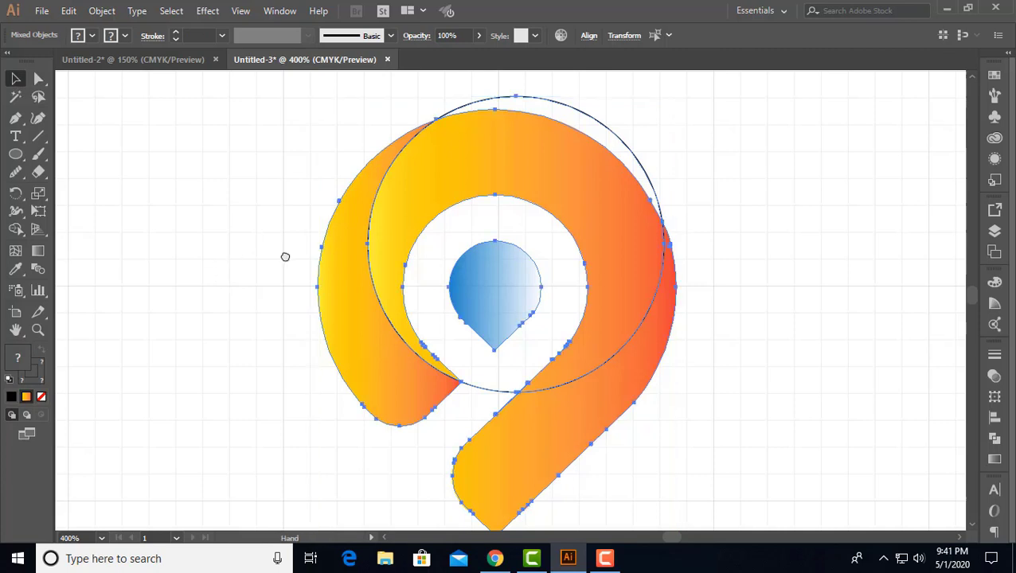
pyautogui.hscroll(-3, 283, 257)
pyautogui.hscroll(1, 307, 254)
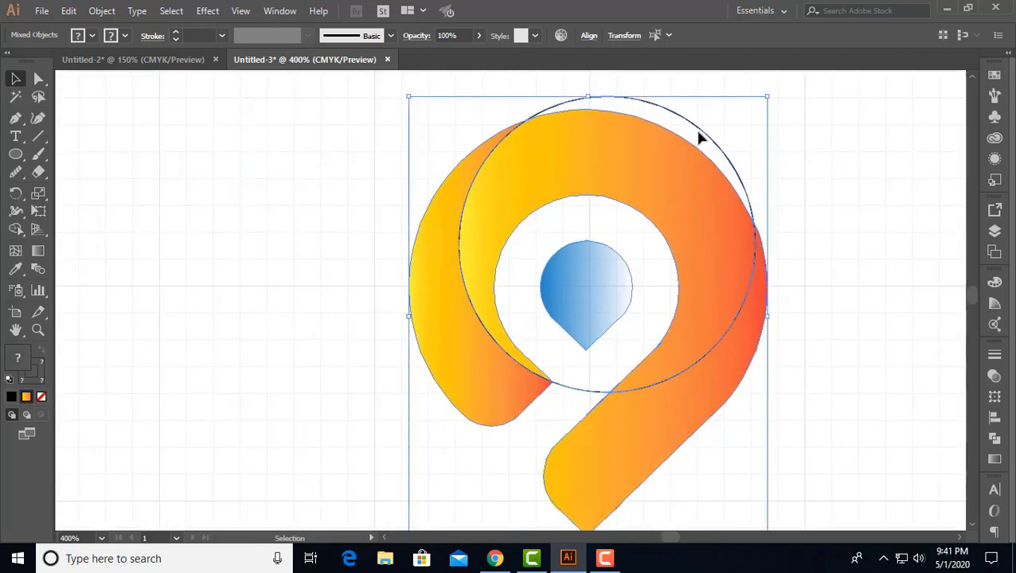
pyautogui.click(412, 232)
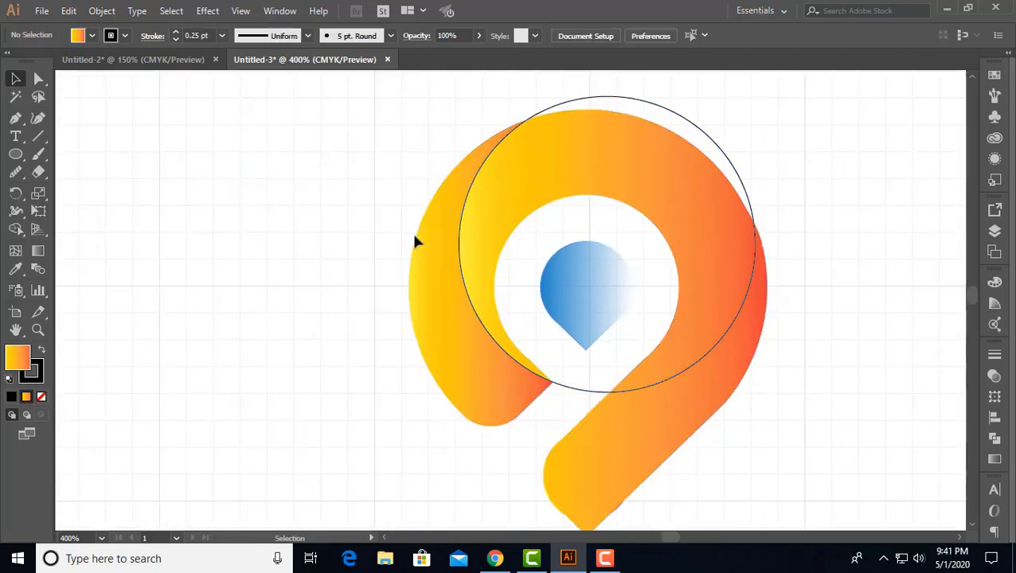
pyautogui.moveTo(695, 127); pyautogui.dragTo(330, 253)
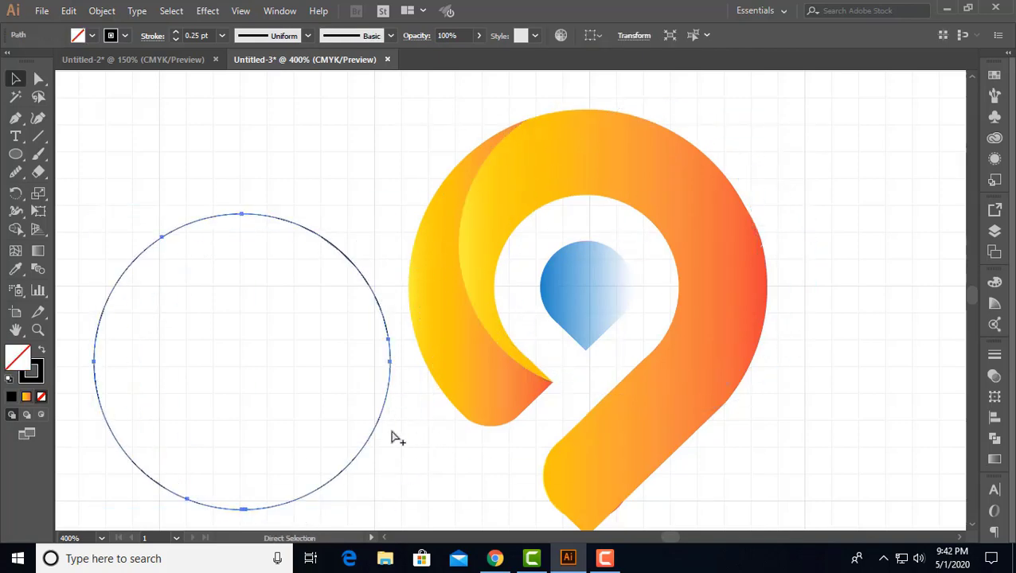
pyautogui.scroll(-5, 390, 438)
pyautogui.moveTo(363, 478); pyautogui.dragTo(451, 379)
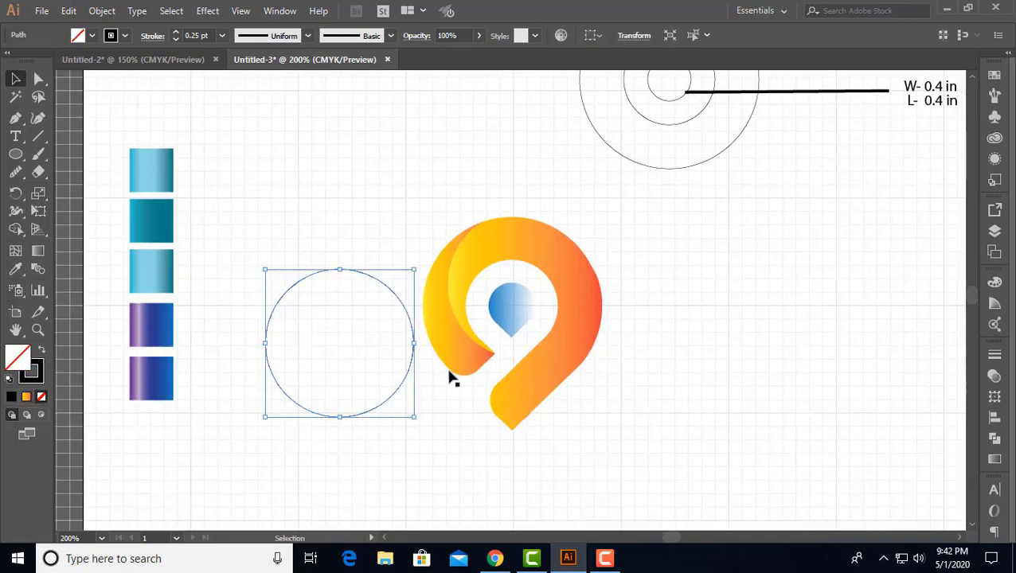
# Step: Fill the logo's outer left crescent with the light blue-to-teal gradient sampled from the first swatch in the column
pyautogui.click(442, 356)
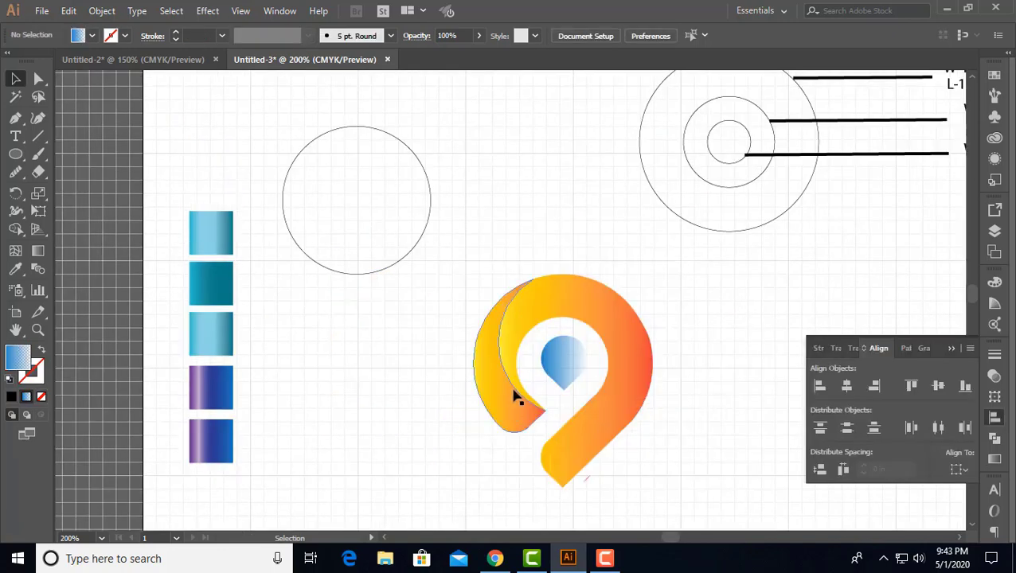
pyautogui.click(516, 398)
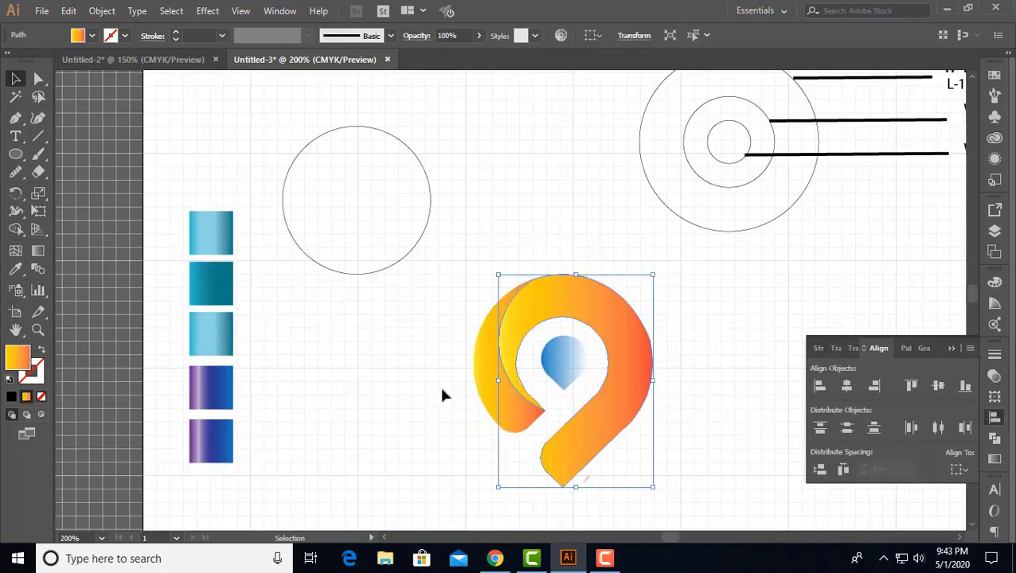
pyautogui.click(482, 370)
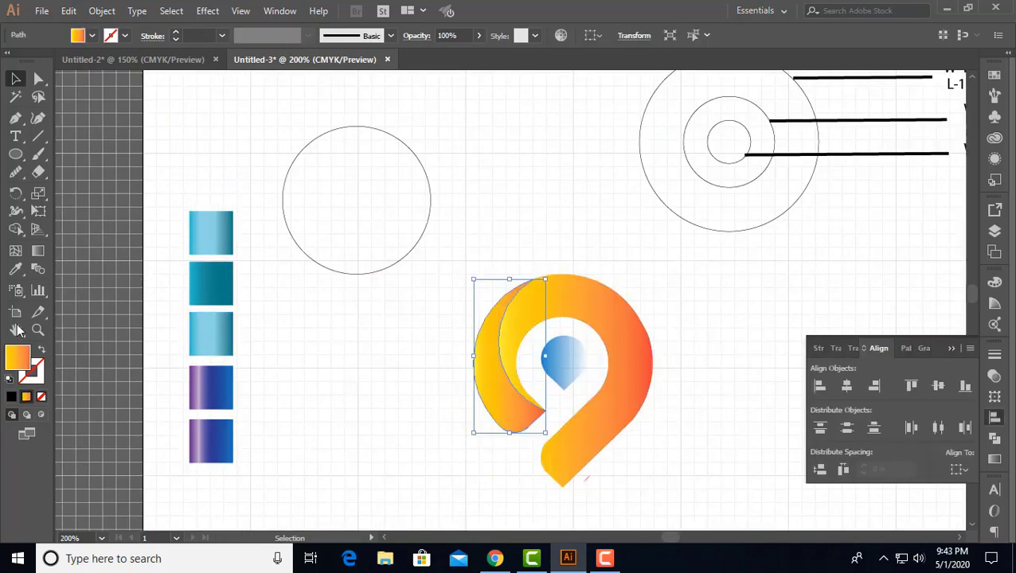
pyautogui.click(15, 269)
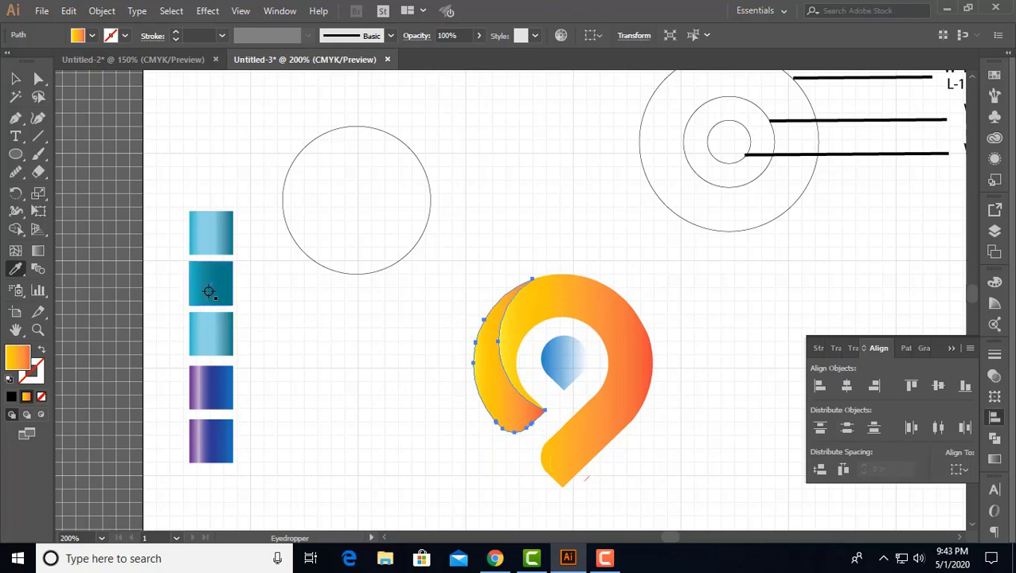
pyautogui.click(209, 293)
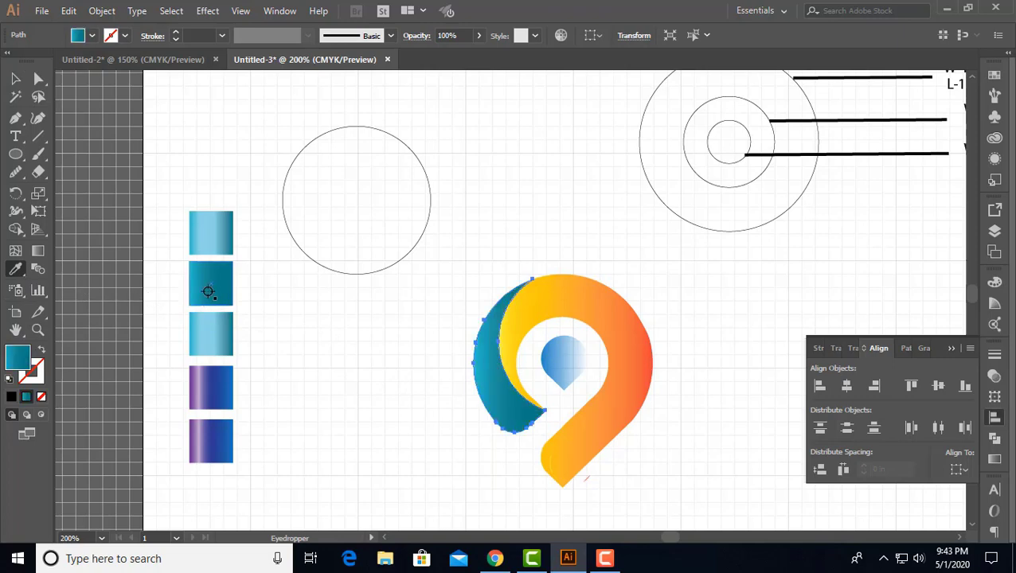
pyautogui.click(217, 235)
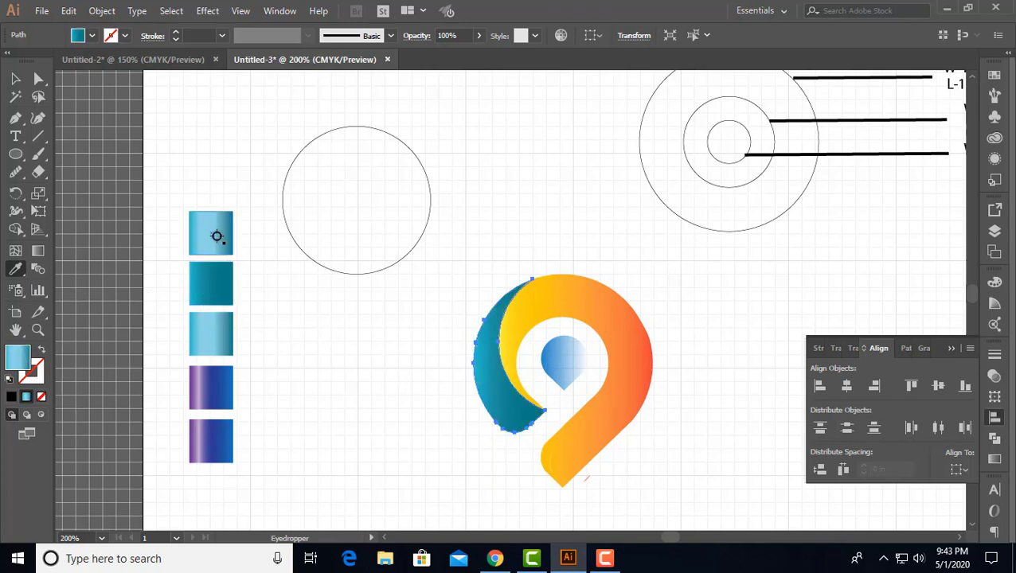
# Step: Redirect the crescent's linear gradient at -25.5°, running from outside its upper left edge down into the ring's hole
pyautogui.press('g')
pyautogui.moveTo(505, 420); pyautogui.dragTo(463, 263)
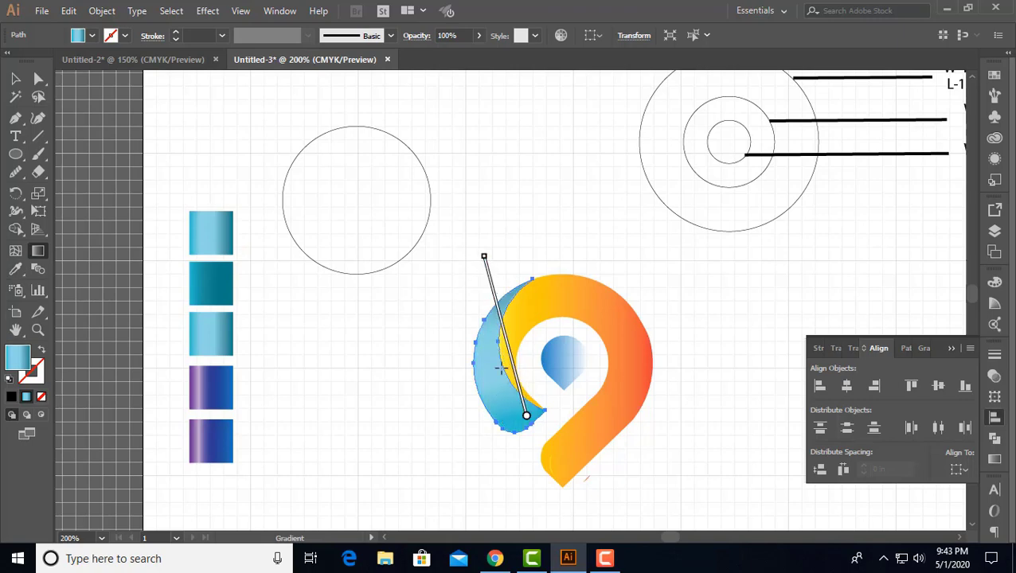
pyautogui.moveTo(448, 327)
pyautogui.mouseDown()
pyautogui.moveTo(587, 415)
pyautogui.moveTo(595, 386)
pyautogui.mouseUp()
pyautogui.moveTo(411, 304); pyautogui.dragTo(529, 360)
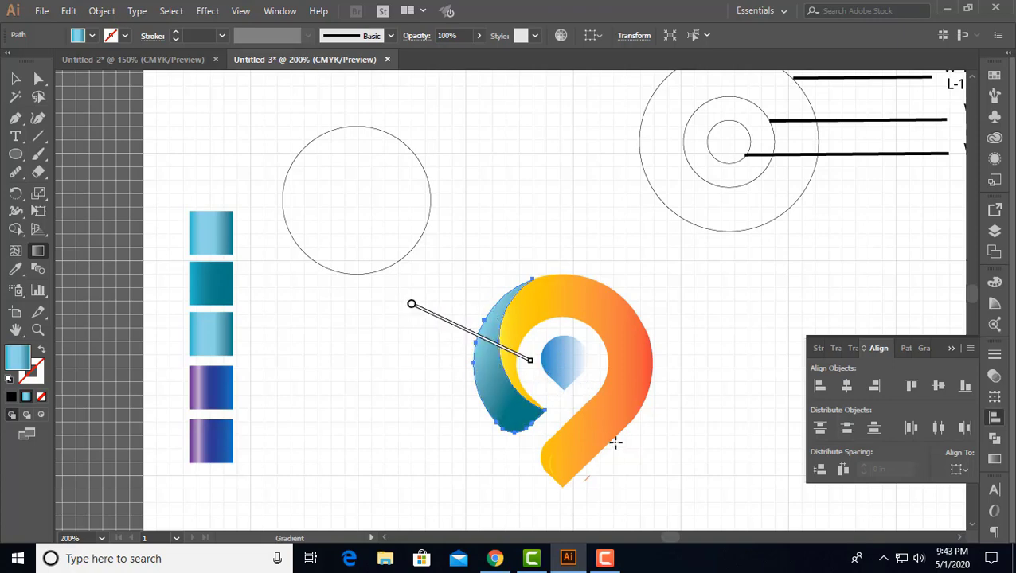
# Step: Try the crescent's gradient reversed and return it to its previous direction
pyautogui.click(995, 416)
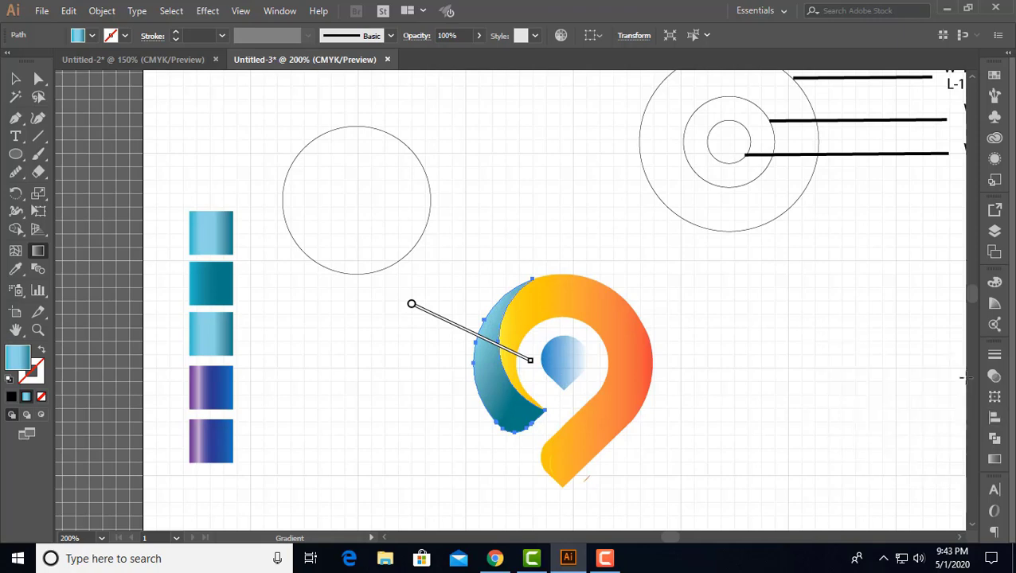
pyautogui.click(997, 460)
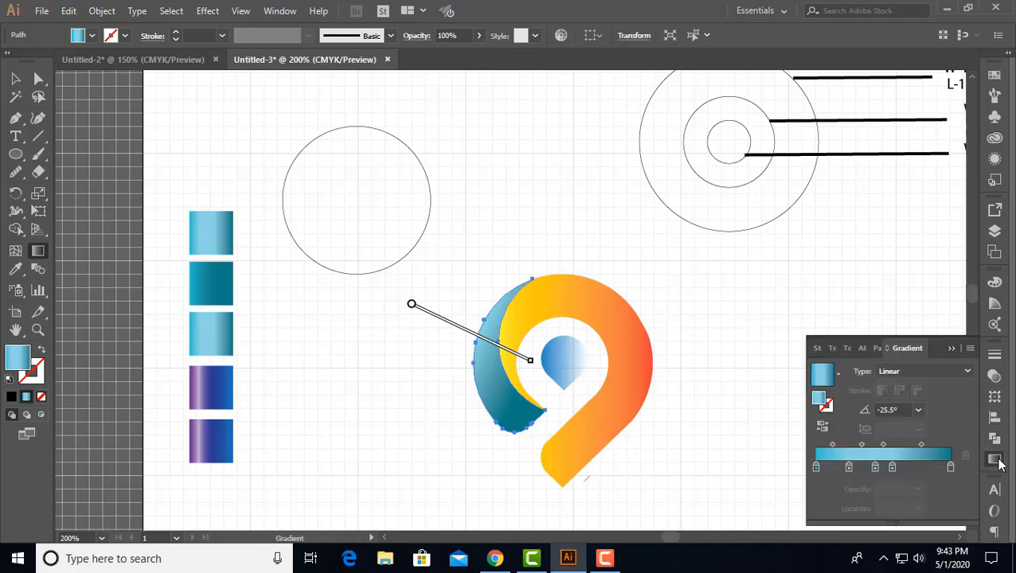
pyautogui.click(822, 430)
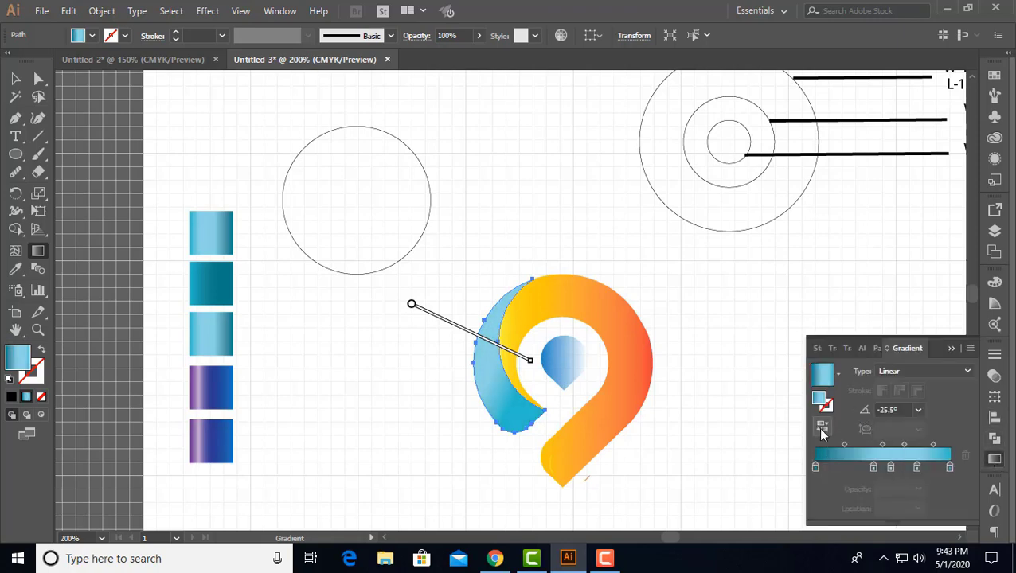
pyautogui.click(822, 430)
# Step: Shift the crescent gradient's fourth color stop beside the third, move the dark teal end stop slightly inward, and deselect the crescent
pyautogui.moveTo(466, 343)
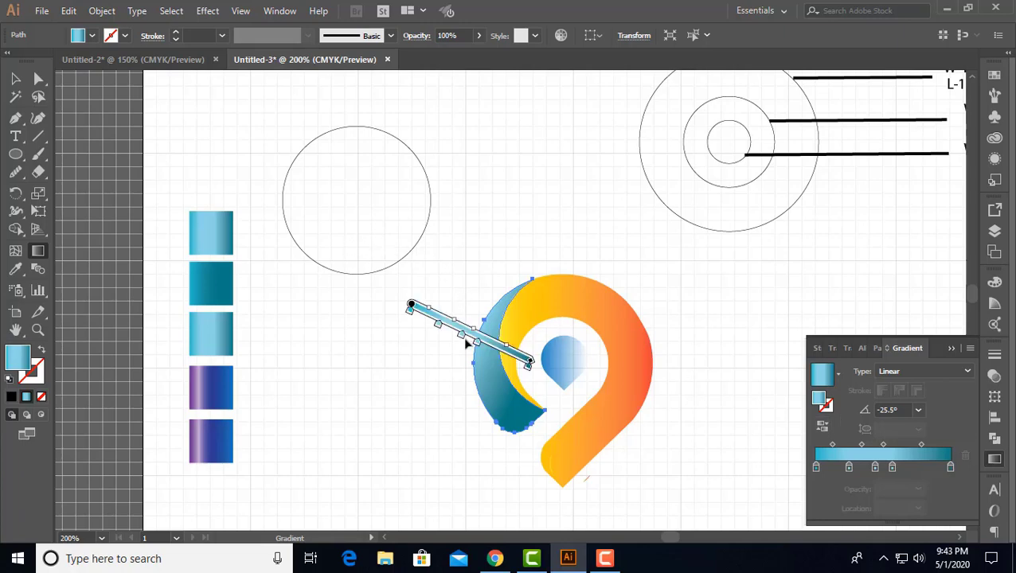
pyautogui.moveTo(471, 341); pyautogui.dragTo(464, 336)
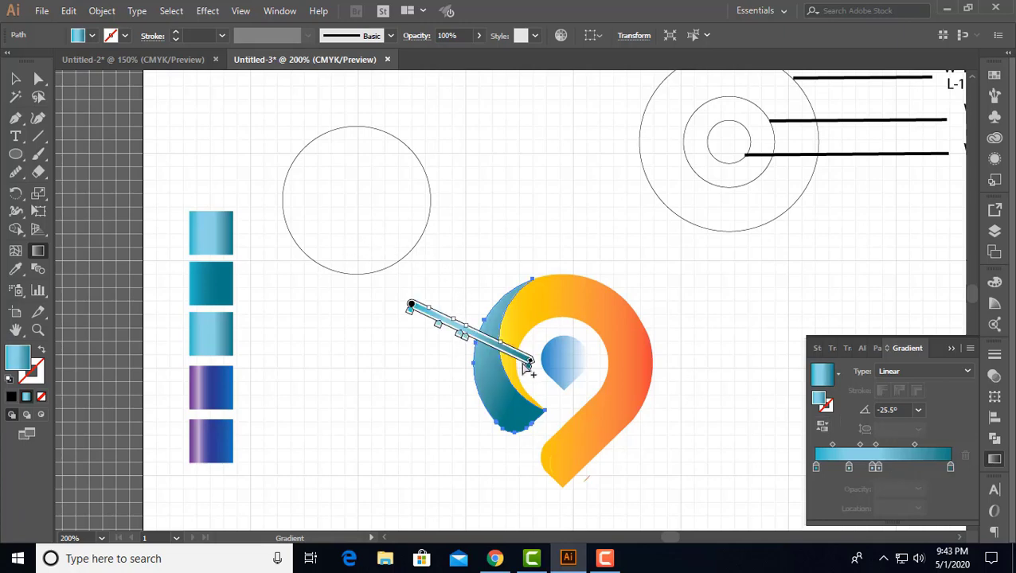
pyautogui.moveTo(528, 361); pyautogui.dragTo(516, 363)
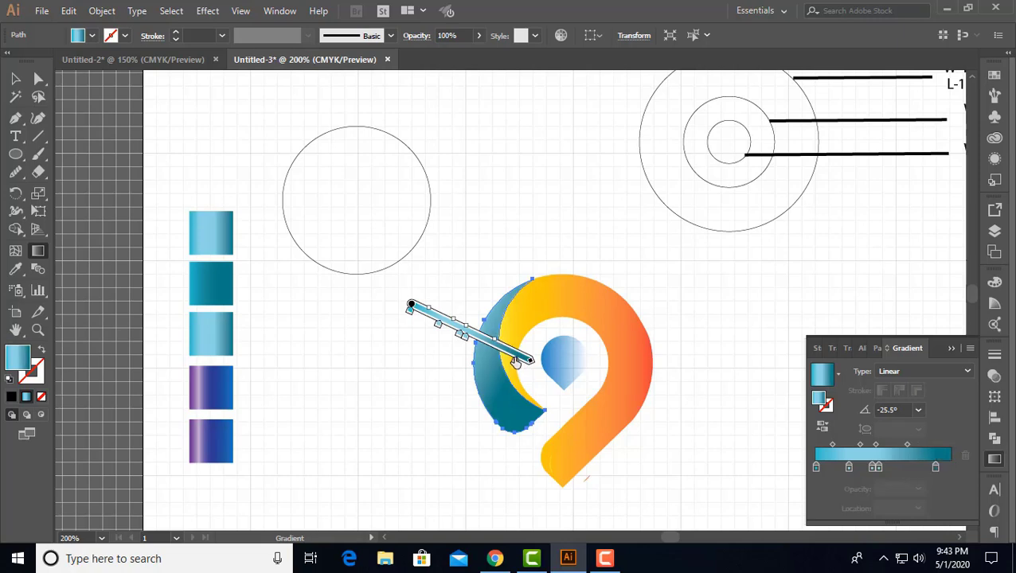
pyautogui.moveTo(519, 364); pyautogui.dragTo(540, 375)
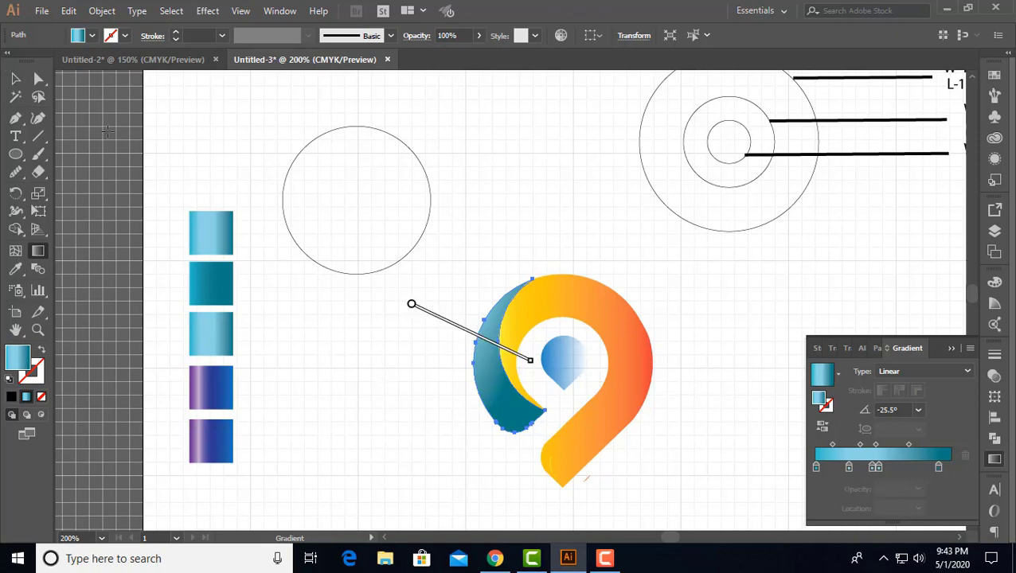
pyautogui.click(15, 78)
pyautogui.click(378, 385)
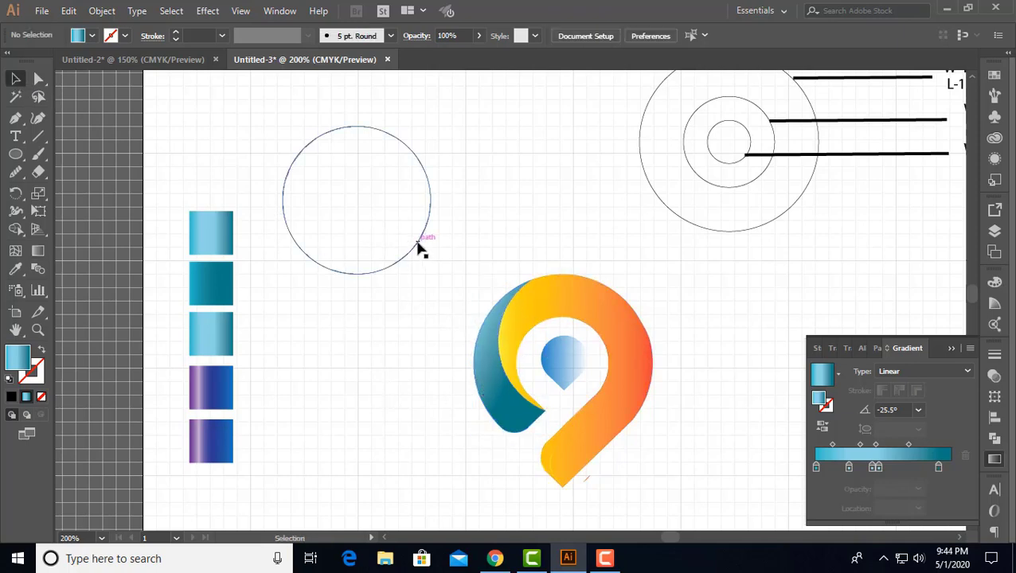
# Step: Move the outlined construction circle over the right of the ring so its lower-left arc passes through the teal crescent's tip
pyautogui.moveTo(421, 250); pyautogui.dragTo(653, 400)
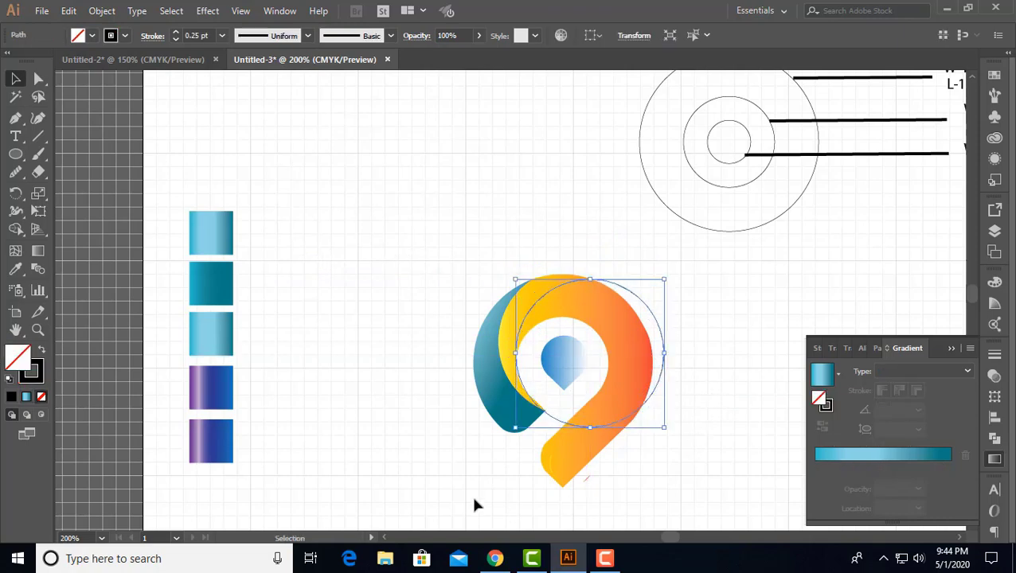
pyautogui.press('a')
pyautogui.scroll(2, 443, 489)
pyautogui.scroll(1, 443, 489)
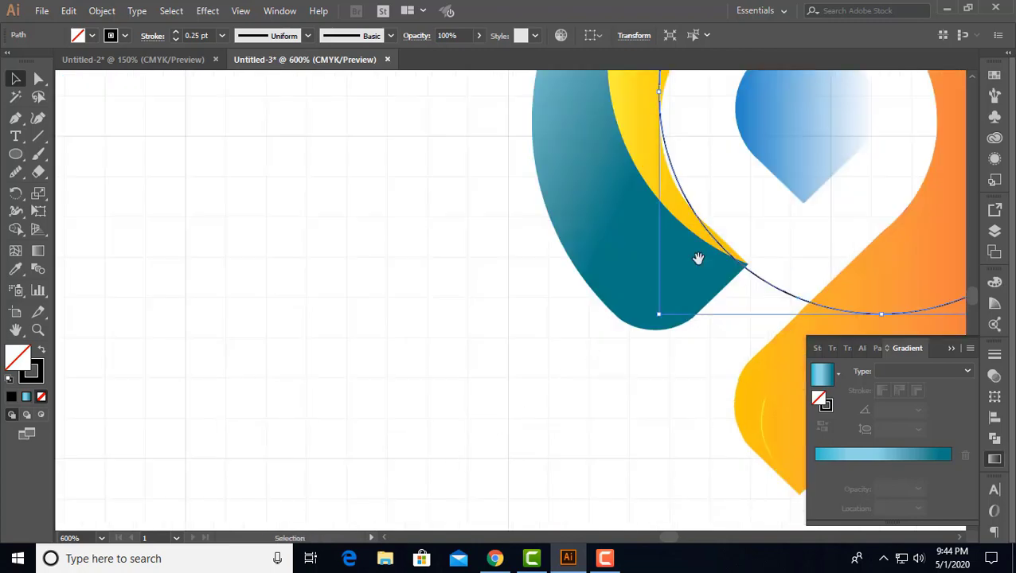
pyautogui.moveTo(696, 256); pyautogui.dragTo(350, 396)
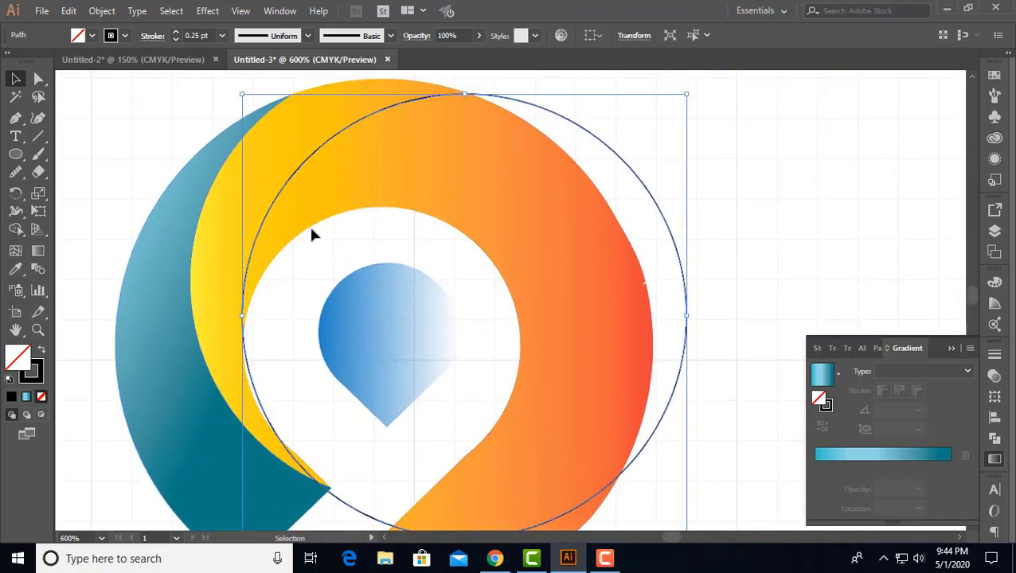
pyautogui.moveTo(276, 205); pyautogui.dragTo(255, 183)
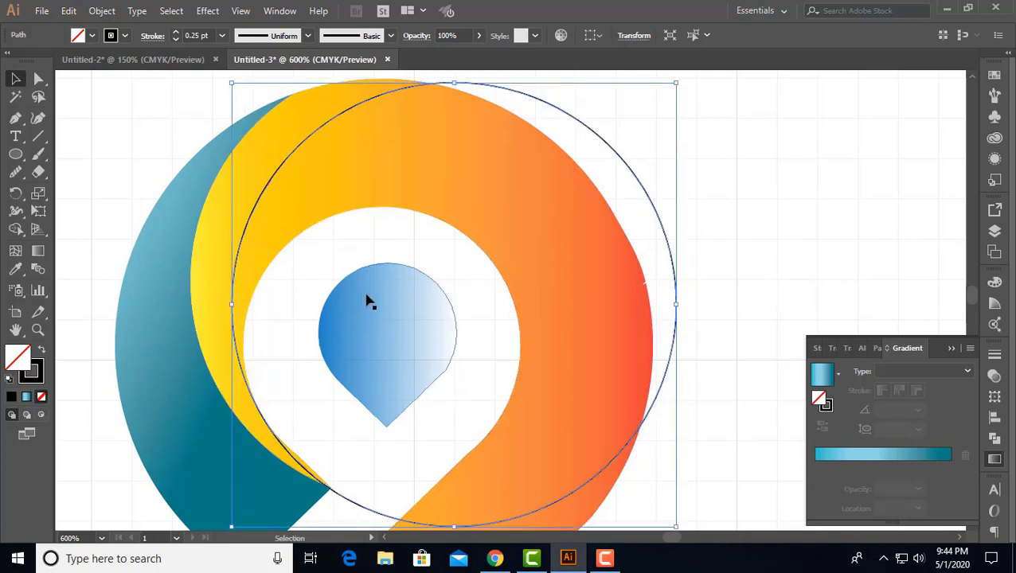
# Step: Shrink the construction circle slightly and fit it between the ring's inner left edge and outer right edge, through the crescent's tip
pyautogui.moveTo(368, 301); pyautogui.dragTo(400, 275)
pyautogui.moveTo(698, 199); pyautogui.dragTo(700, 209)
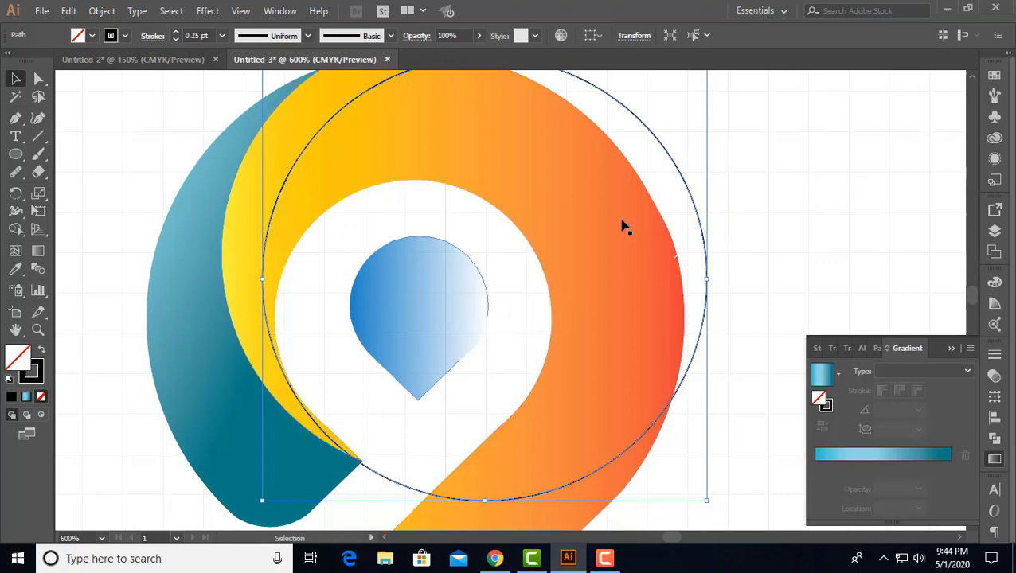
pyautogui.moveTo(663, 154); pyautogui.dragTo(659, 142)
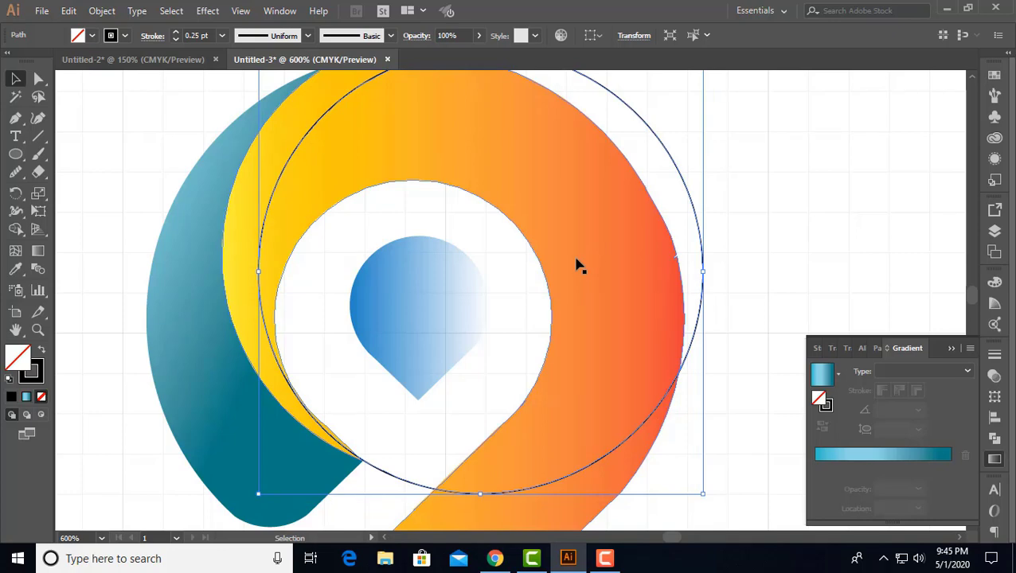
pyautogui.scroll(-1, 444, 348)
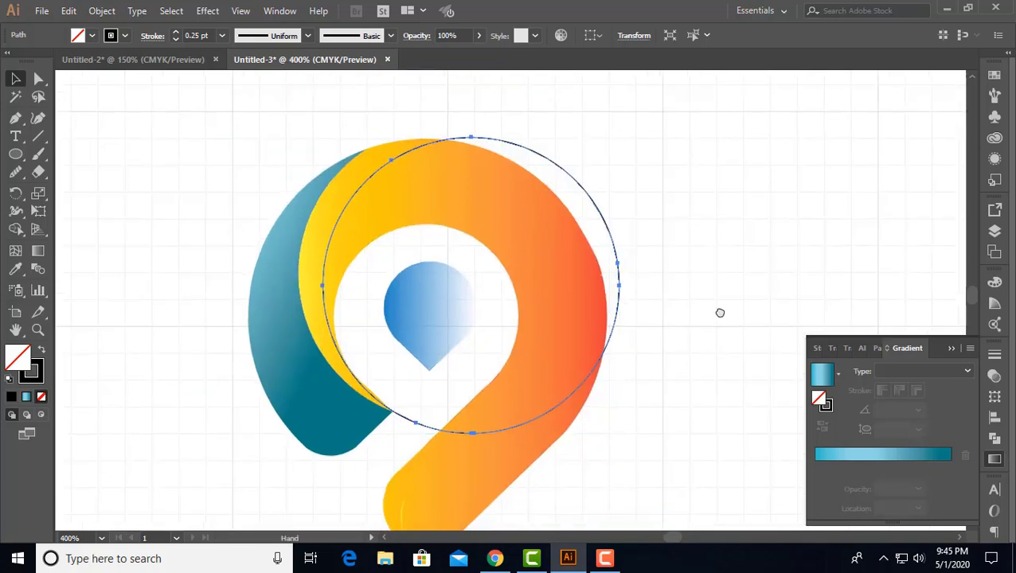
pyautogui.moveTo(720, 313); pyautogui.dragTo(742, 291)
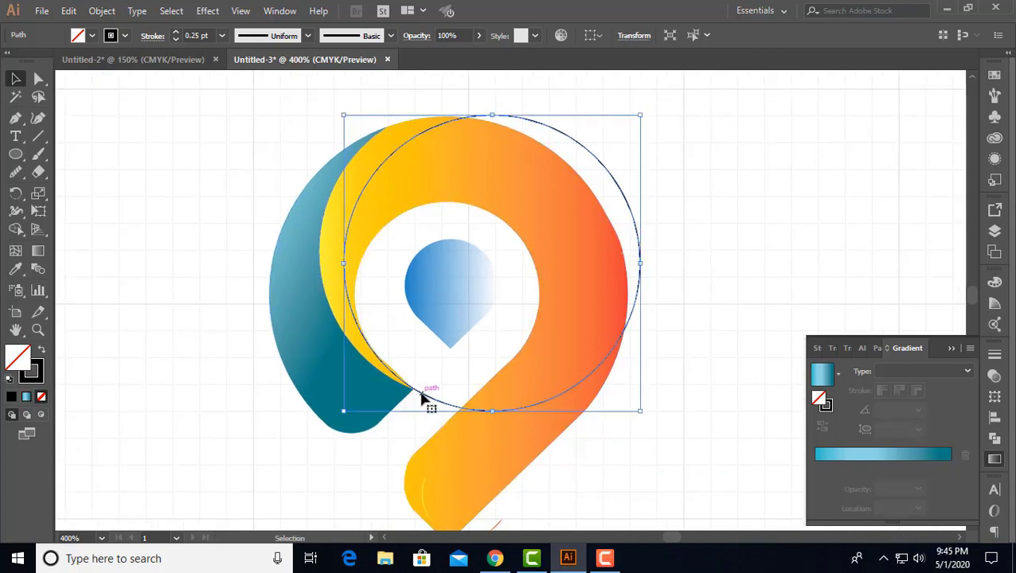
pyautogui.moveTo(421, 396); pyautogui.dragTo(413, 387)
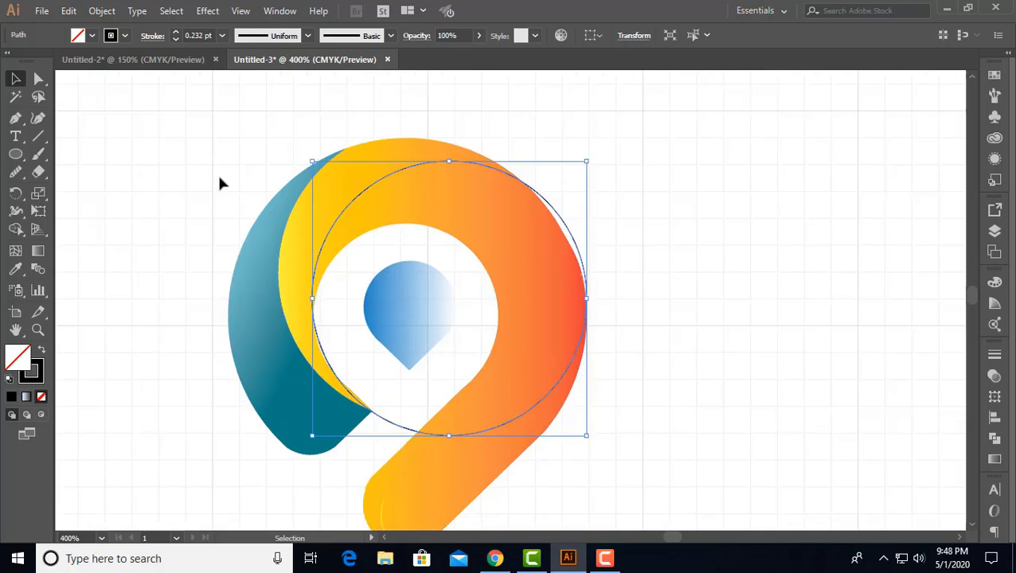
# Step: Select the logo and circle, split off the yellow crescent beside the teal one with Shape Builder without a fill, and deselect everything
pyautogui.moveTo(221, 177); pyautogui.dragTo(671, 305)
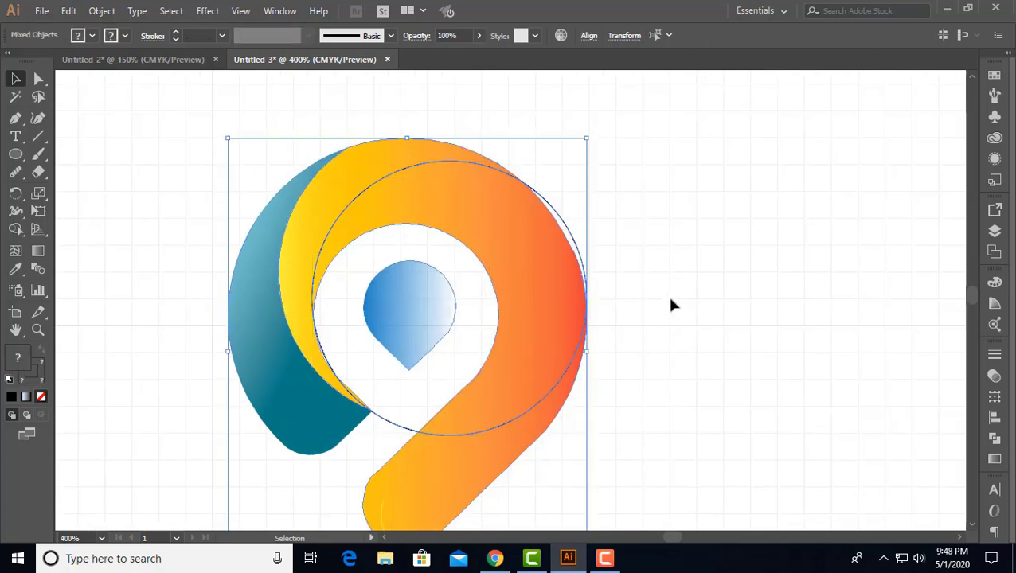
pyautogui.click(15, 229)
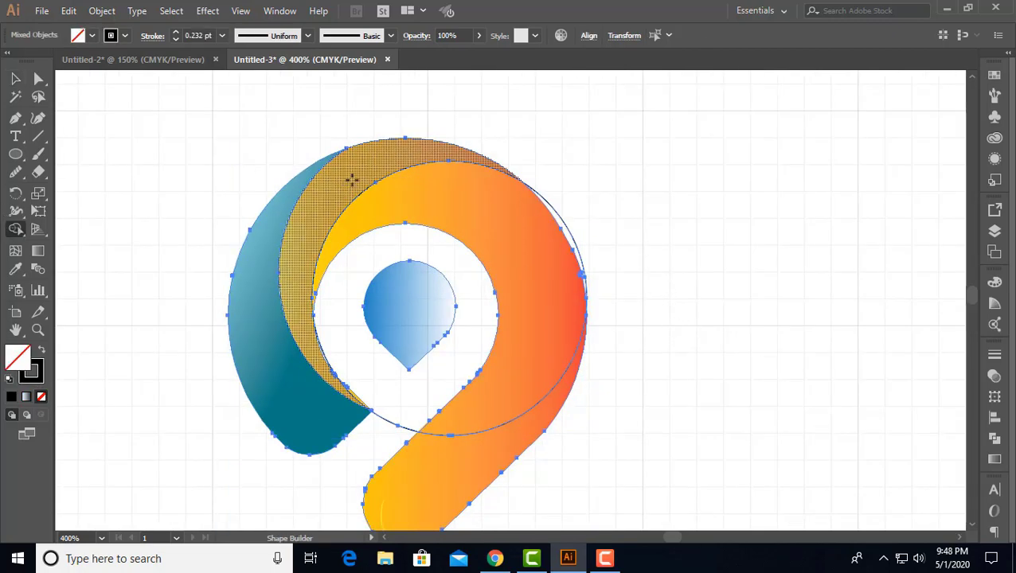
pyautogui.click(355, 176)
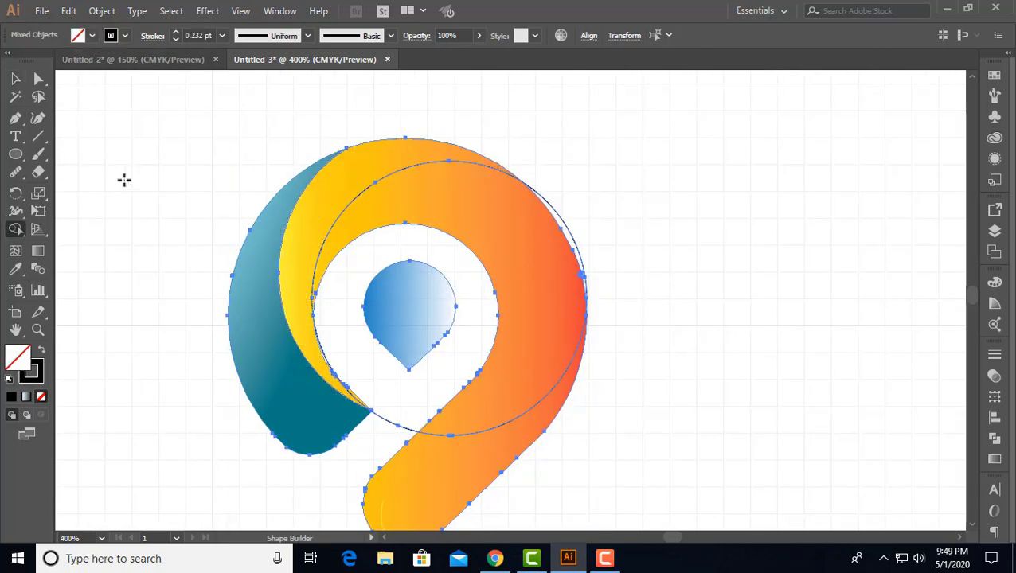
pyautogui.press('space')
pyautogui.moveTo(156, 189); pyautogui.dragTo(438, 204)
pyautogui.hotkey('ctrl', '-')
pyautogui.hotkey('ctrl', '-')
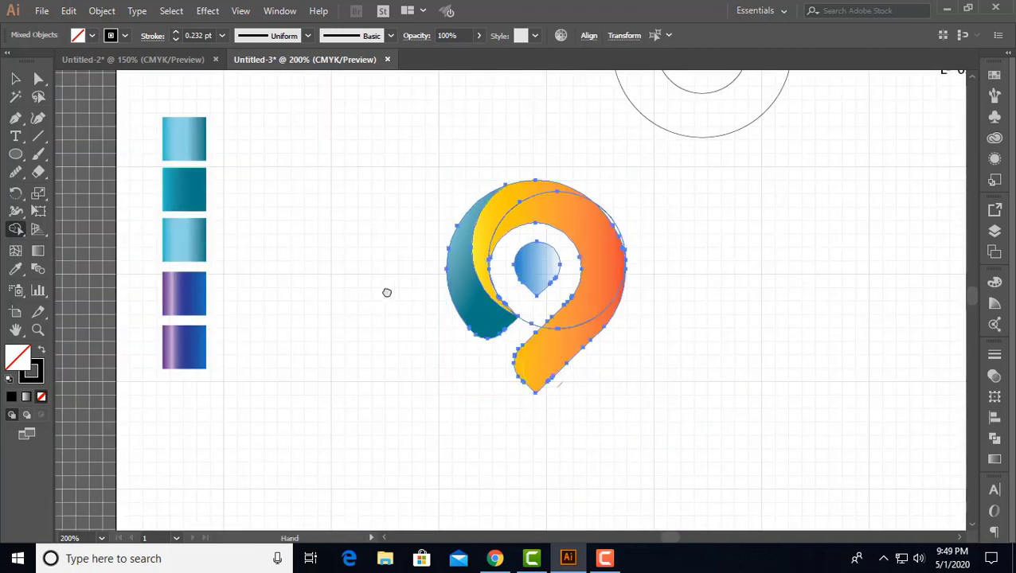
pyautogui.press('space')
pyautogui.moveTo(386, 290); pyautogui.dragTo(361, 311)
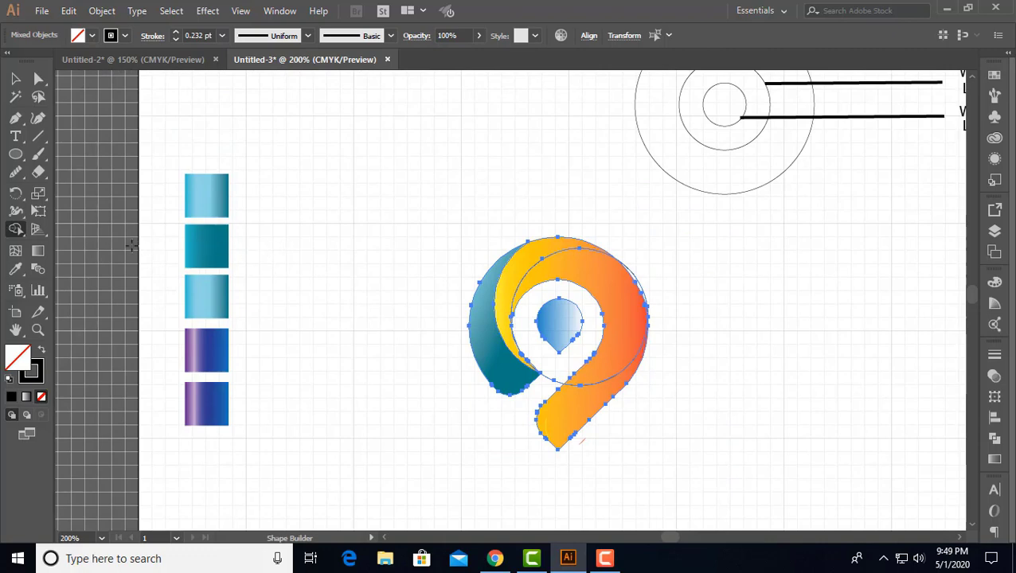
pyautogui.keyDown('alt'); pyautogui.click(519, 271); pyautogui.keyUp('alt')
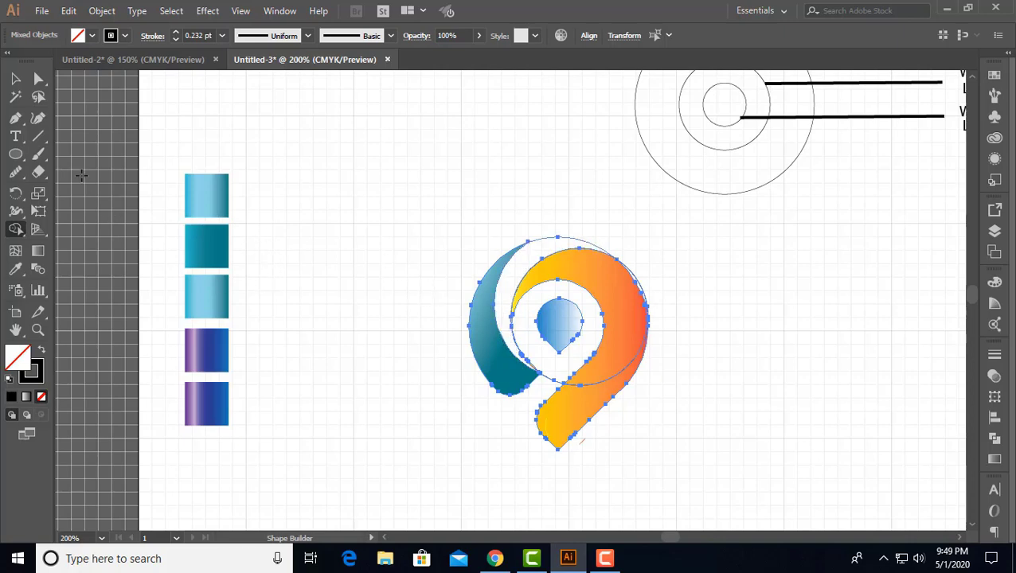
pyautogui.click(15, 78)
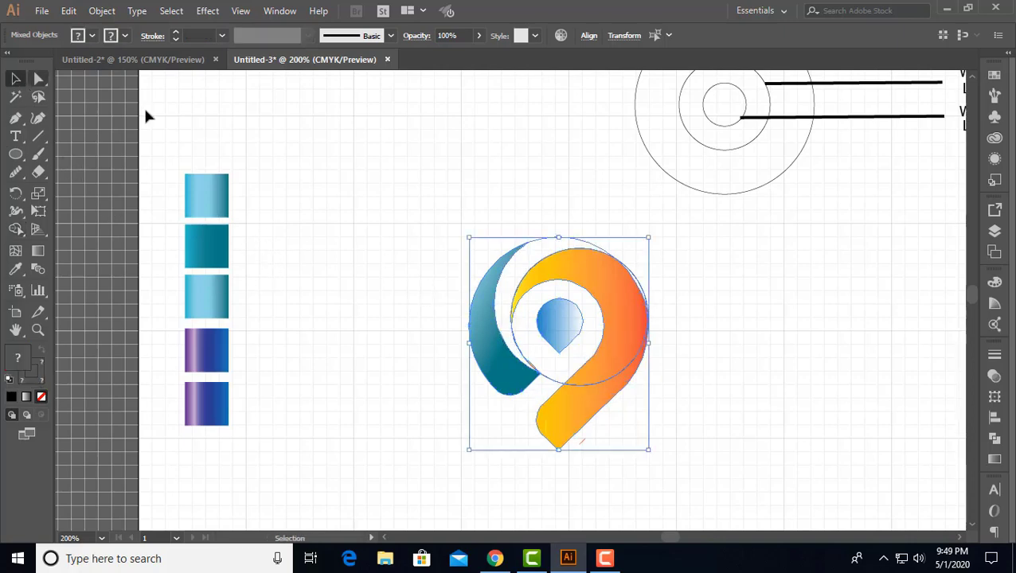
pyautogui.click(324, 373)
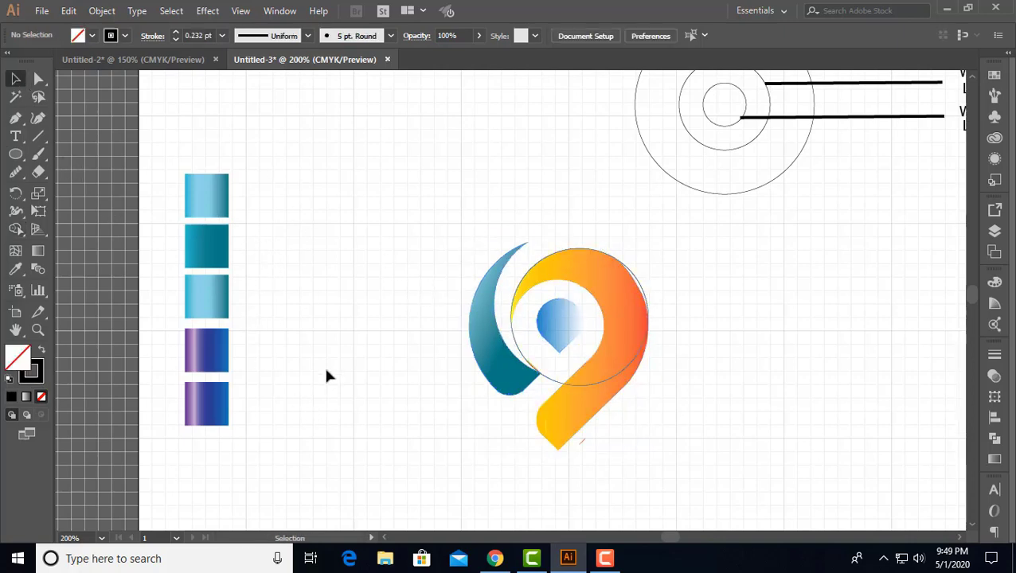
# Step: Fill the new unfilled crescent beside the teal one with the gradient sampled from the second, dark teal swatch
pyautogui.click(500, 284)
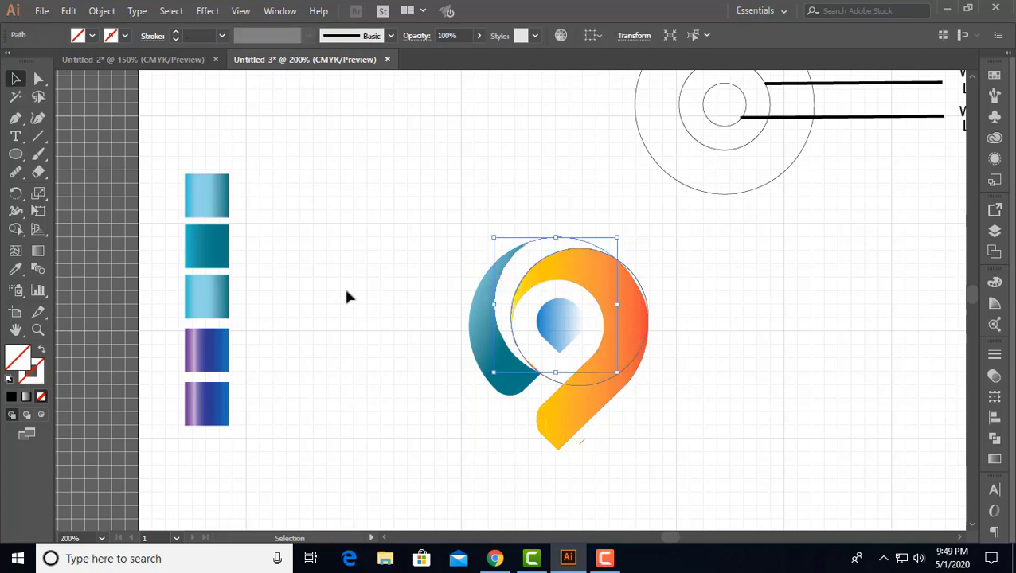
pyautogui.click(15, 270)
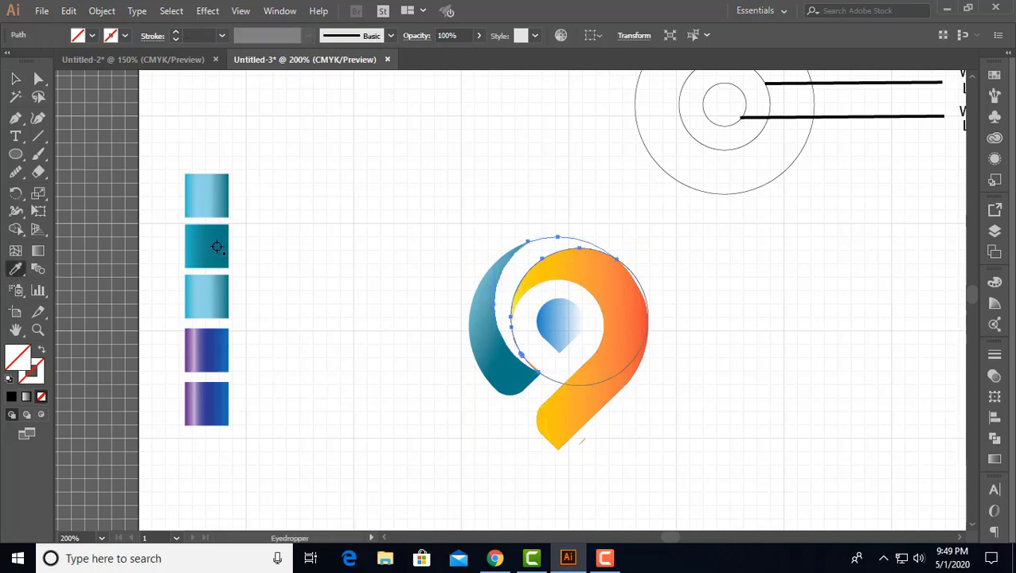
pyautogui.click(215, 246)
pyautogui.click(15, 78)
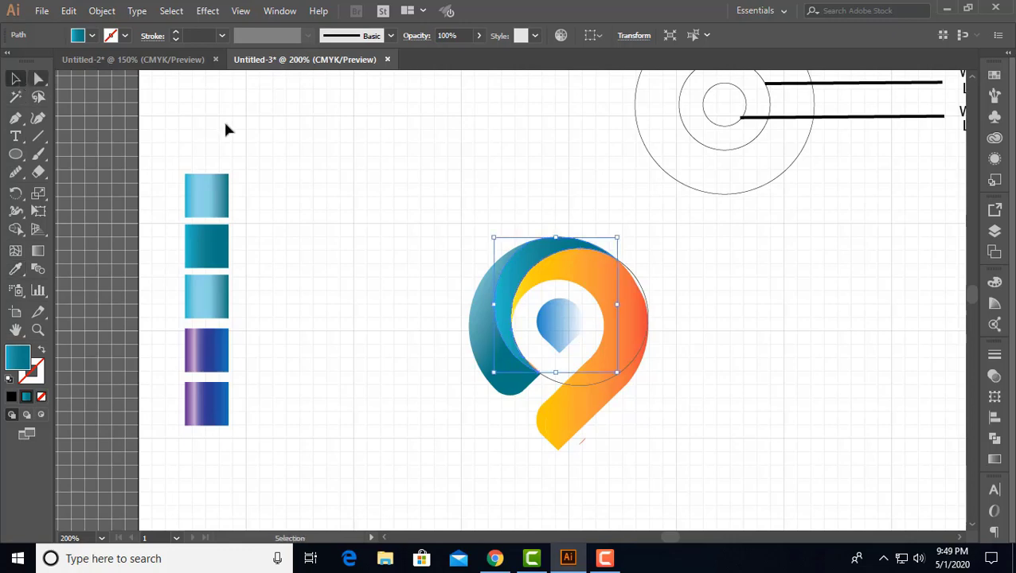
pyautogui.click(693, 319)
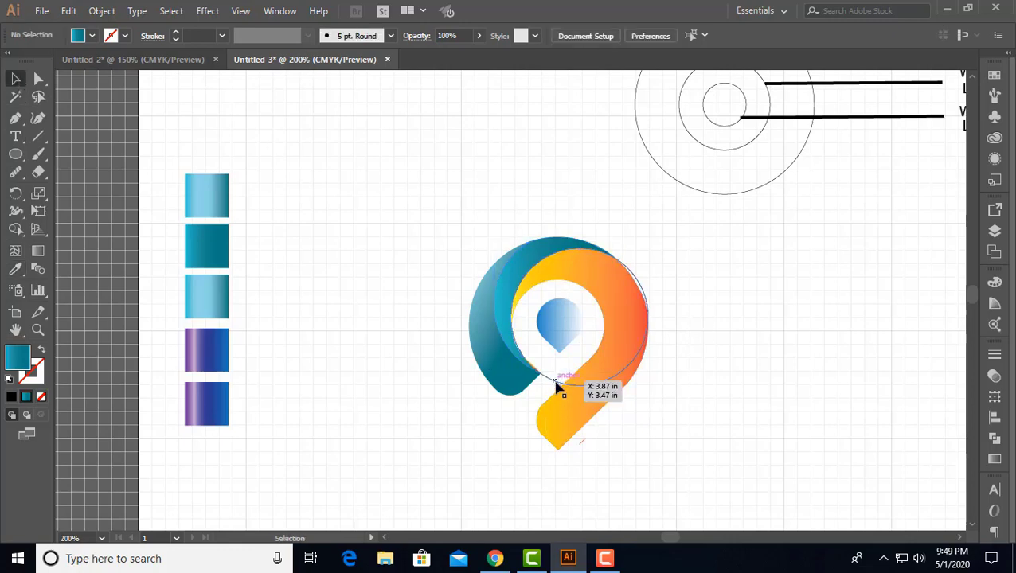
# Step: Move the construction circle off the logo to its right, and reverse the gradient of the newly filled teal crescent
pyautogui.moveTo(601, 374); pyautogui.dragTo(744, 342)
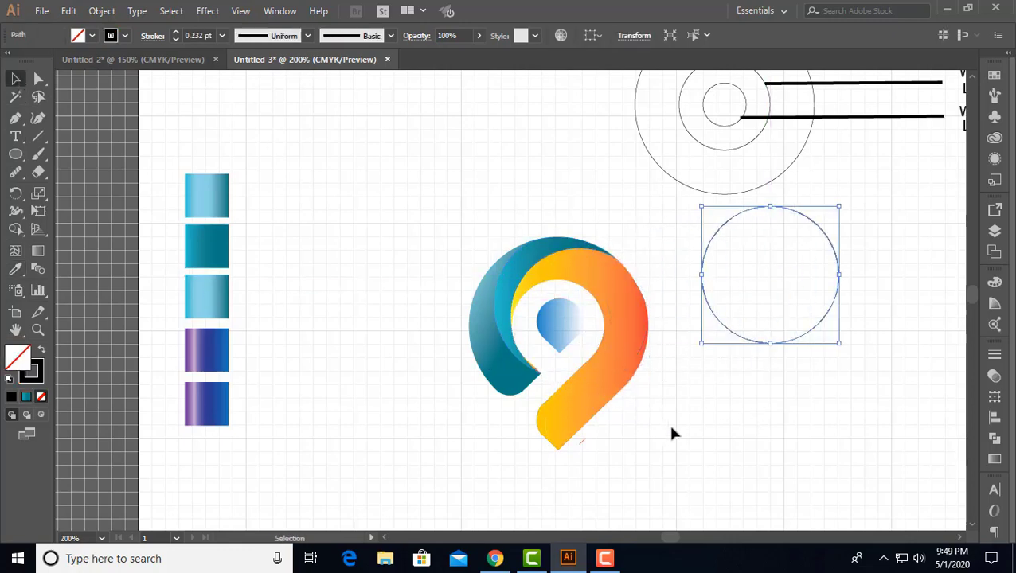
pyautogui.click(745, 390)
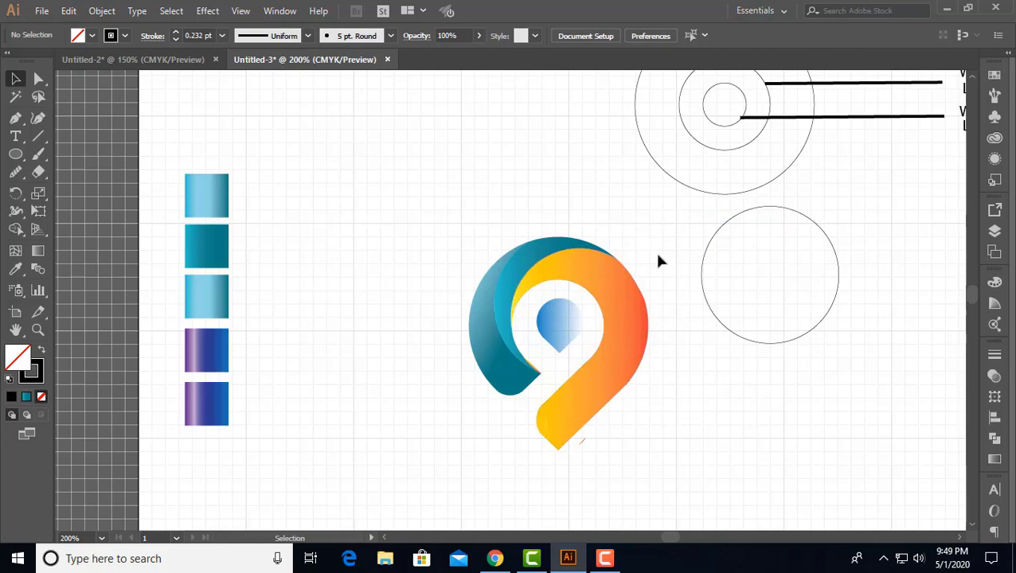
pyautogui.click(507, 308)
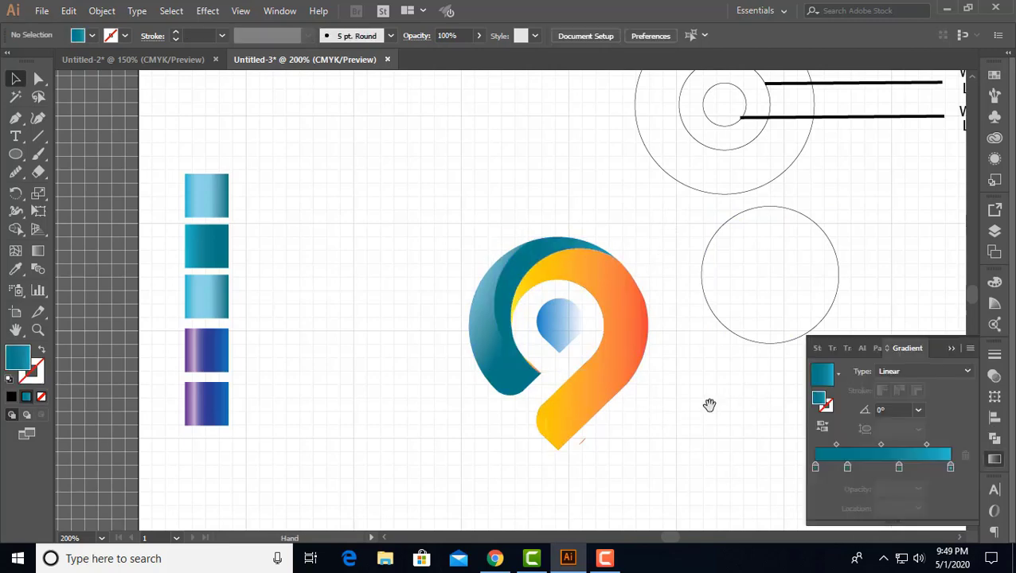
pyautogui.moveTo(710, 405); pyautogui.dragTo(665, 408)
# Step: Create a reflected copy of the orange pin shape across the vertical axis at 90°
pyautogui.click(567, 294)
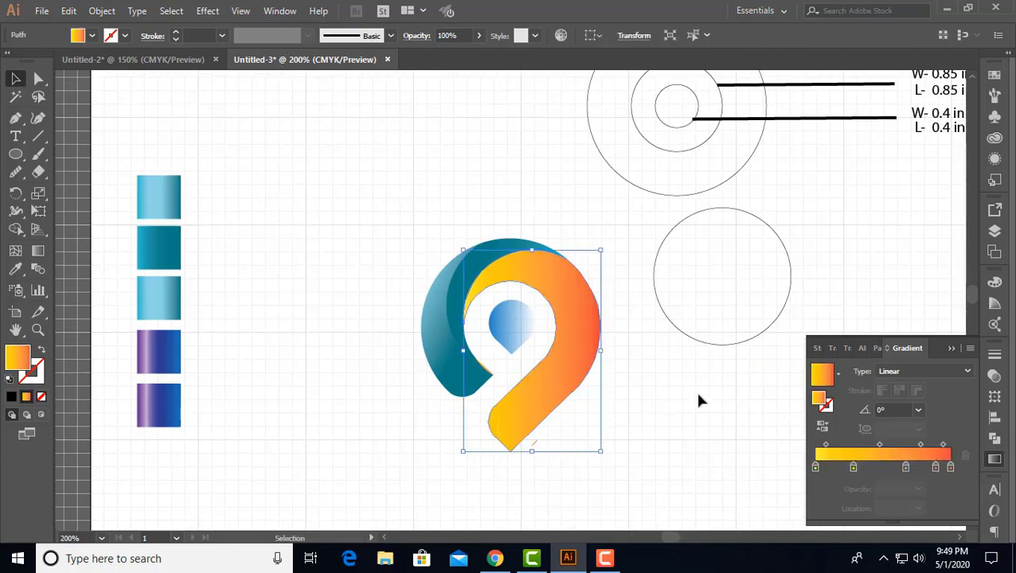
pyautogui.click(951, 350)
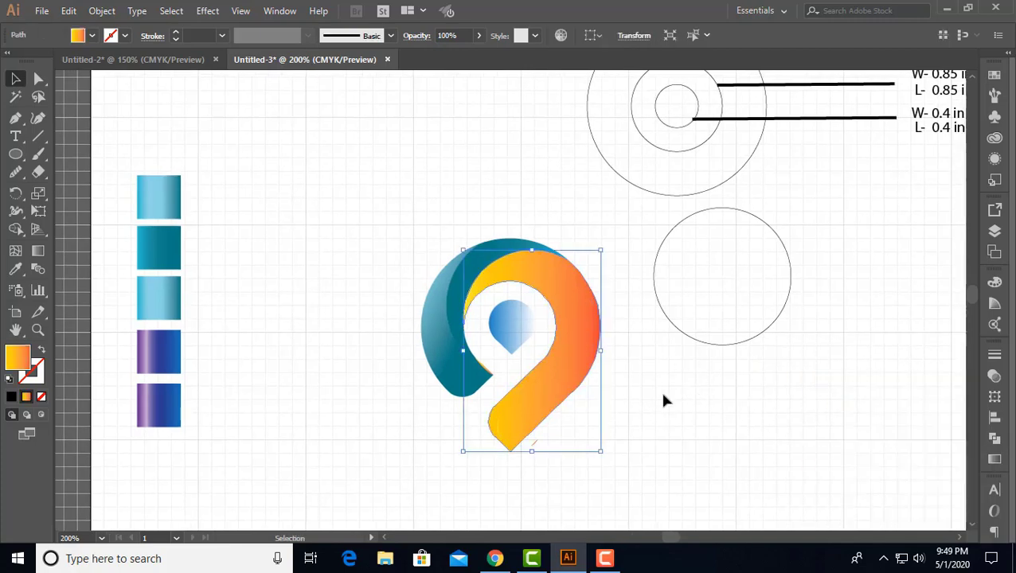
pyautogui.rightClick(557, 381)
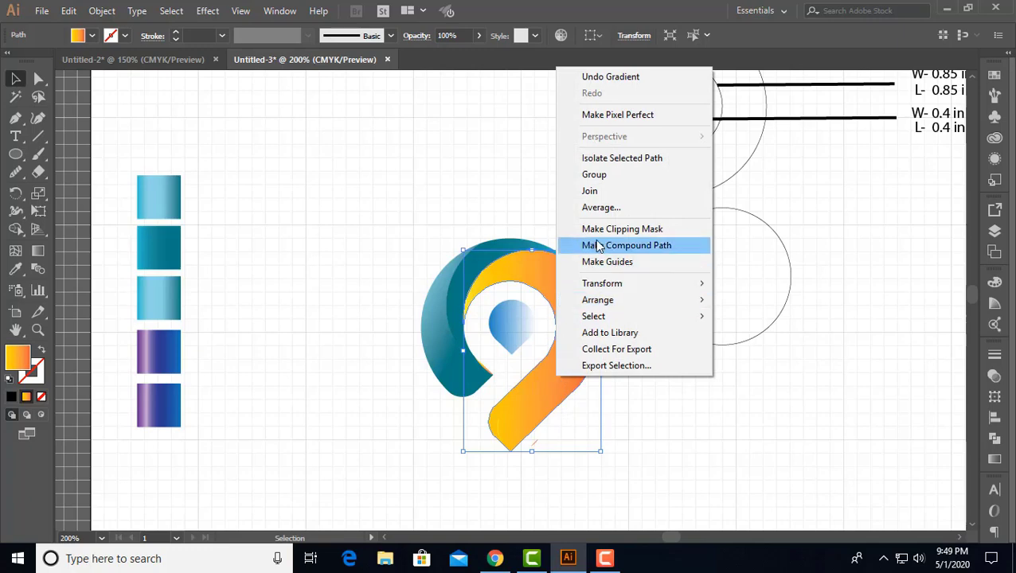
pyautogui.moveTo(648, 286)
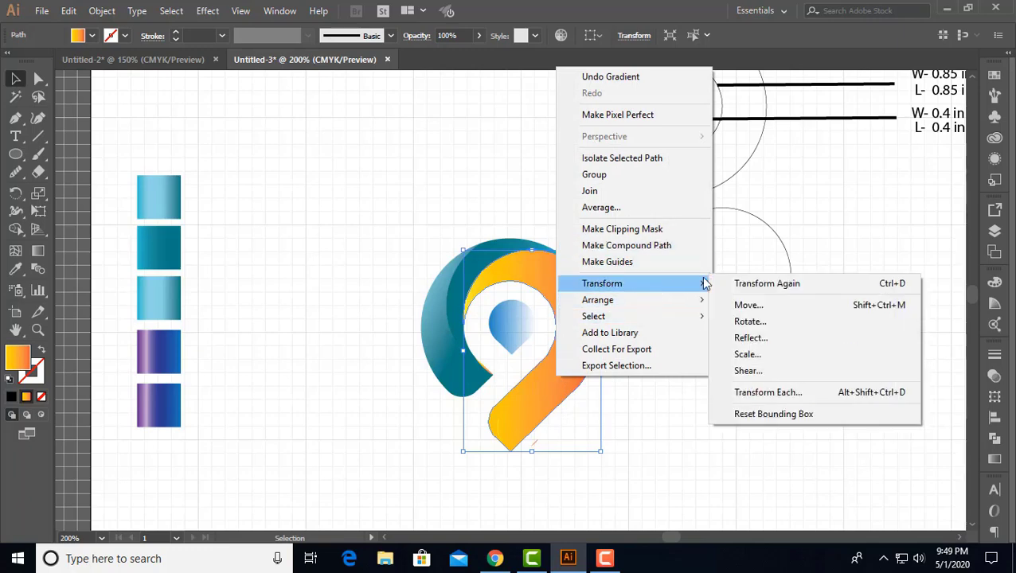
pyautogui.click(833, 338)
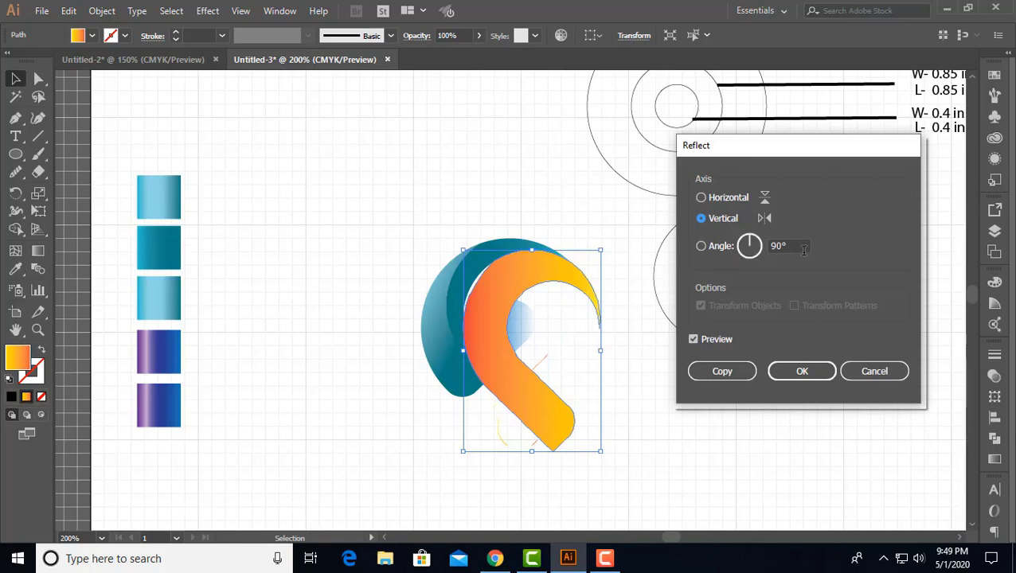
pyautogui.click(723, 372)
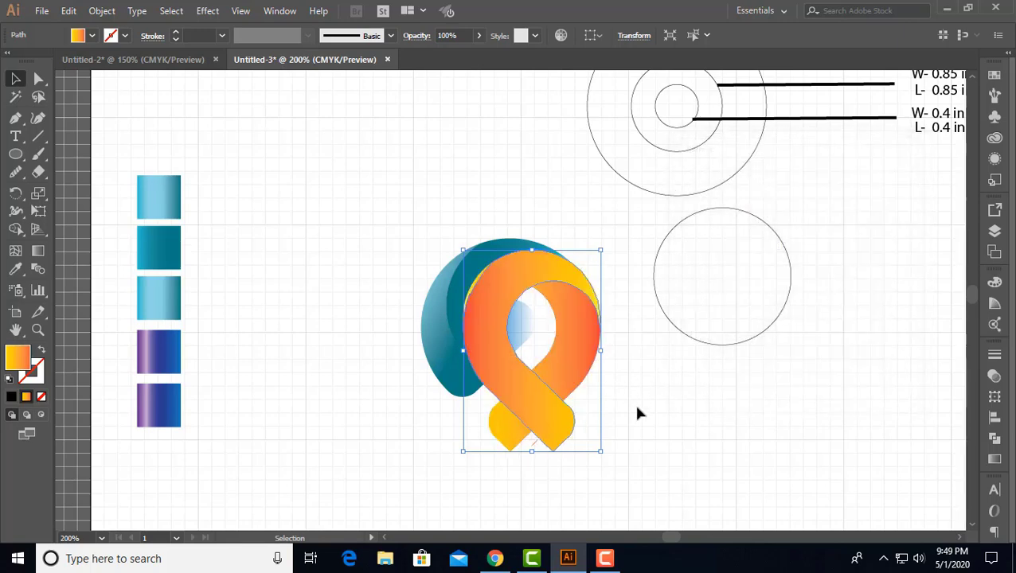
# Step: Shift the reflected orange copy horizontally to the right until it is clear of the logo
pyautogui.hotkey('shift', 'Right')
pyautogui.hotkey('shift', 'Right')
pyautogui.hotkey('shift', 'Right')
pyautogui.hotkey('shift', 'Right')
pyautogui.hotkey('shift', 'Right')
pyautogui.hotkey('shift', 'Right')
pyautogui.hotkey('shift', 'Right')
pyautogui.hotkey('shift', 'Right')
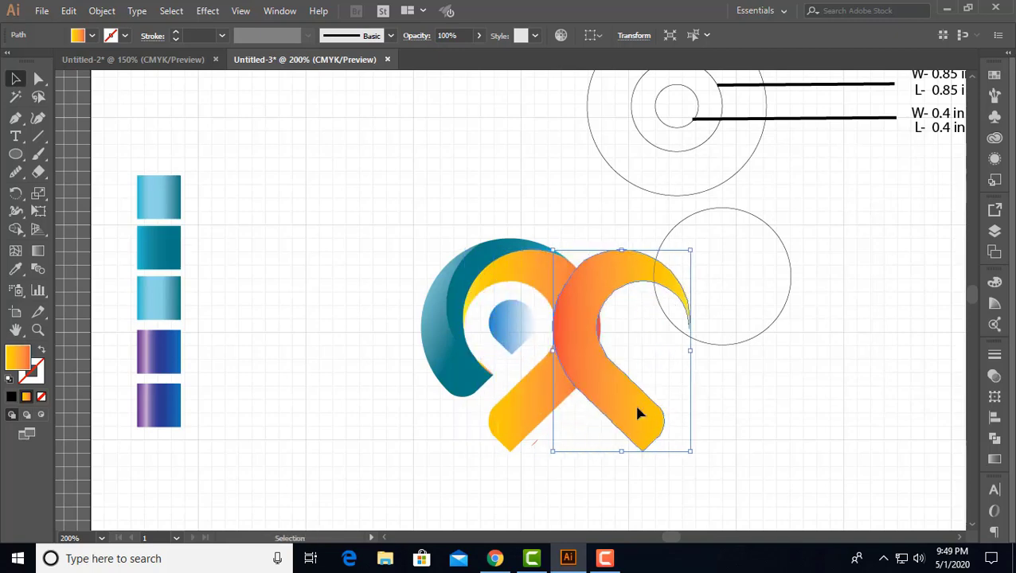
pyautogui.hotkey('shift', 'Right')
pyautogui.hotkey('shift', 'Right')
pyautogui.hotkey('shift', 'Right')
pyautogui.hotkey('shift', 'Right')
pyautogui.hotkey('shift', 'Right')
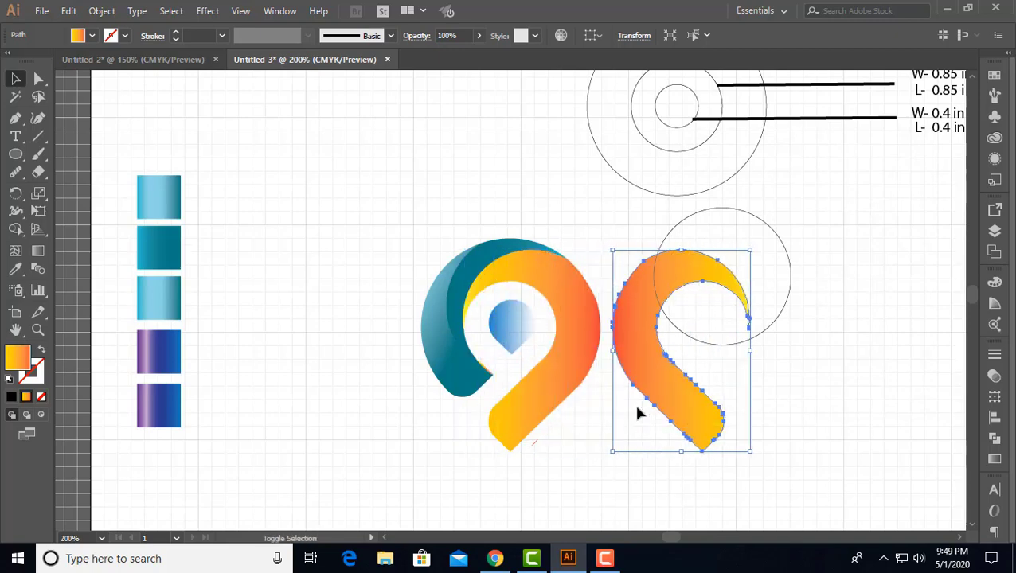
# Step: Reflect the orange copy back across the vertical axis and place it over the original orange shape, offset slightly down and right
pyautogui.scroll(1, 579, 405)
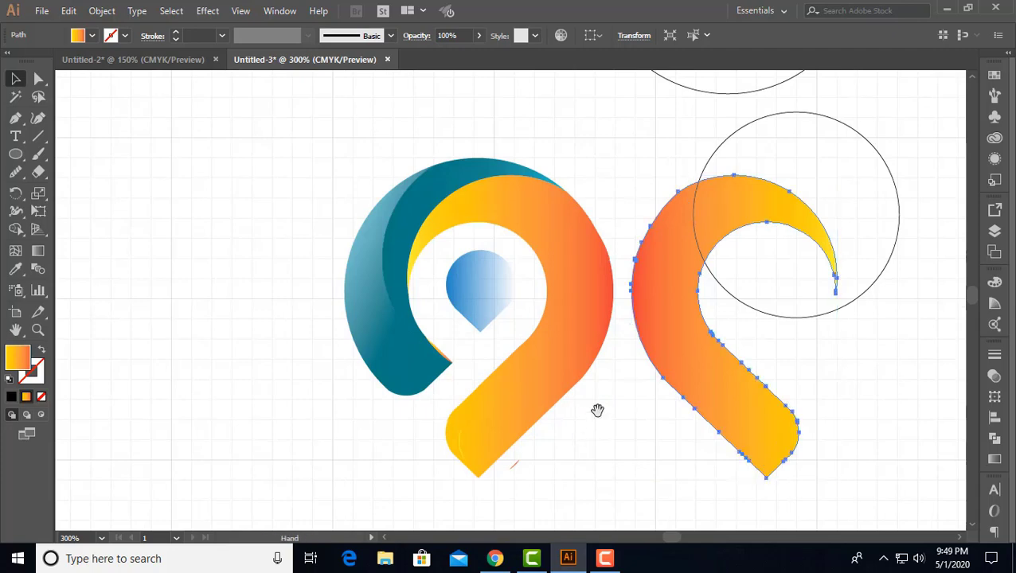
pyautogui.moveTo(597, 410); pyautogui.dragTo(610, 397)
pyautogui.click(725, 367)
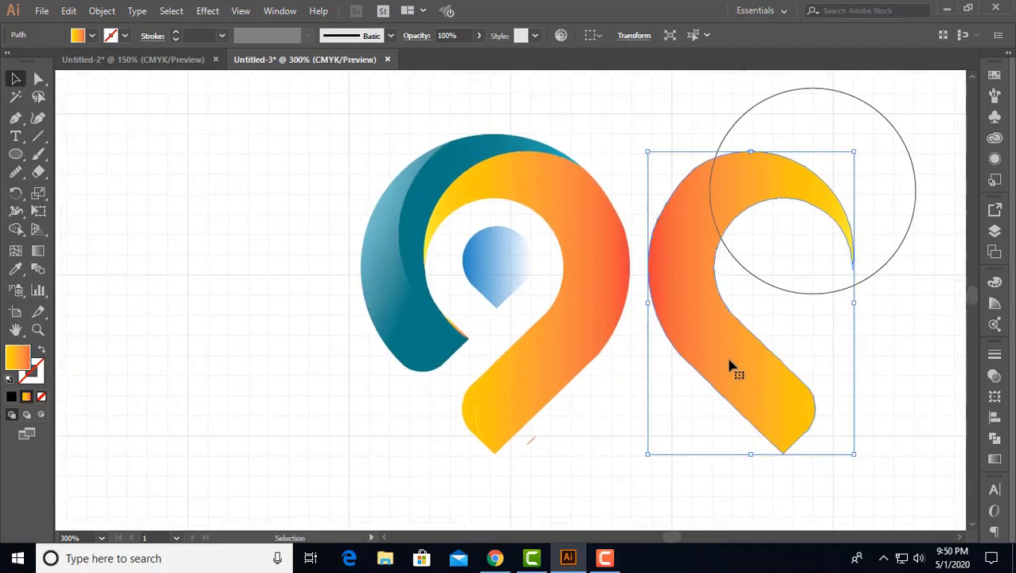
pyautogui.rightClick(729, 362)
pyautogui.moveTo(797, 268)
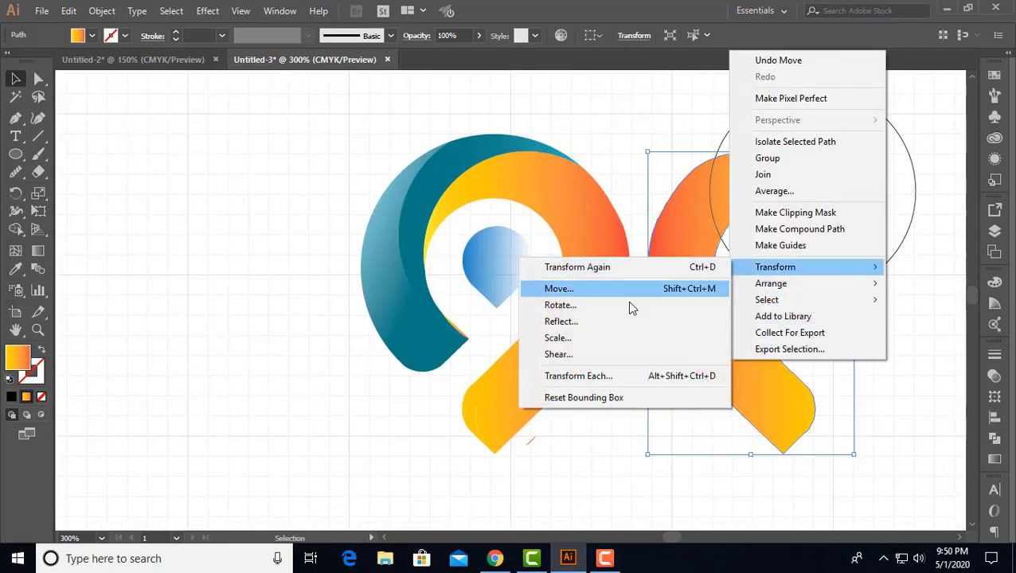
pyautogui.click(606, 320)
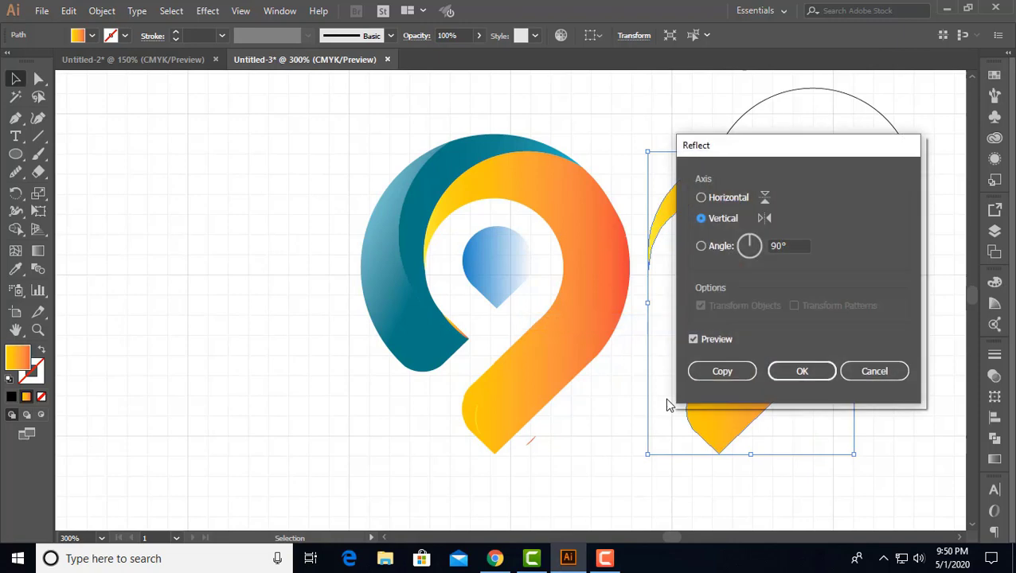
pyautogui.click(802, 373)
pyautogui.moveTo(738, 415); pyautogui.dragTo(564, 410)
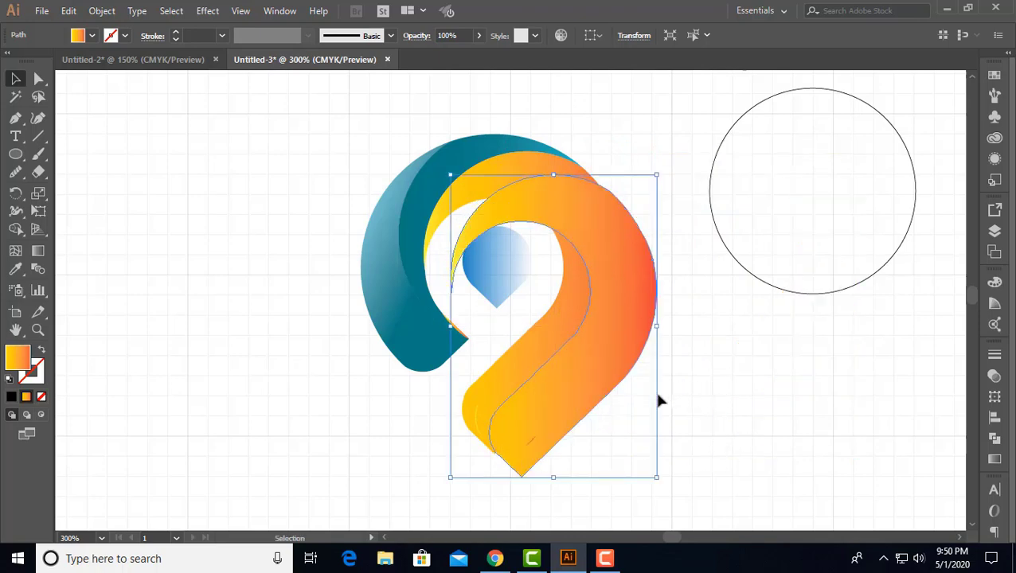
# Step: Inspect the overlapping logo paths in outline view, checking where the offset orange copy crosses the original, and return to the colored preview
pyautogui.press('a')
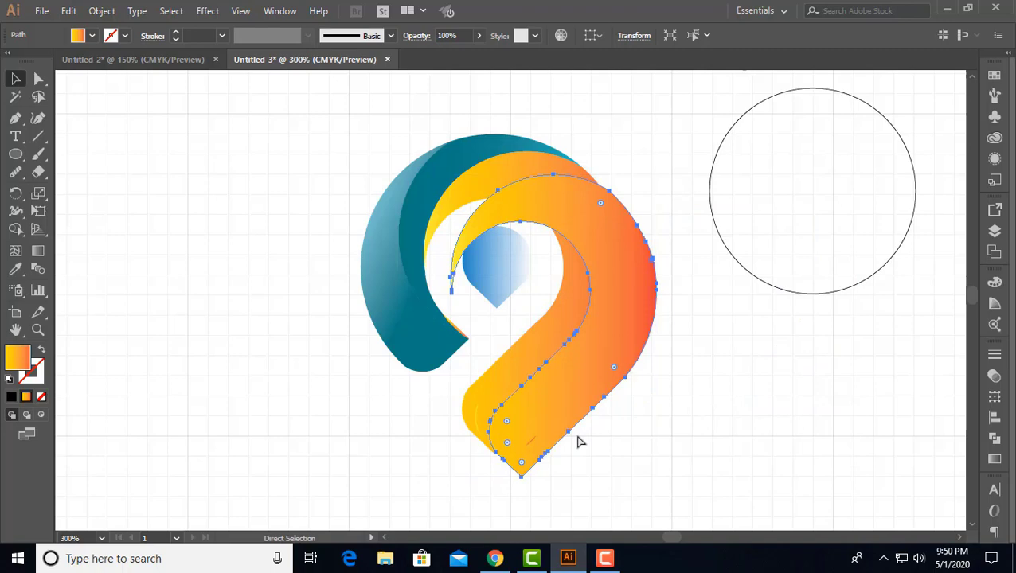
pyautogui.hotkey('ctrl', 'y')
pyautogui.press('v')
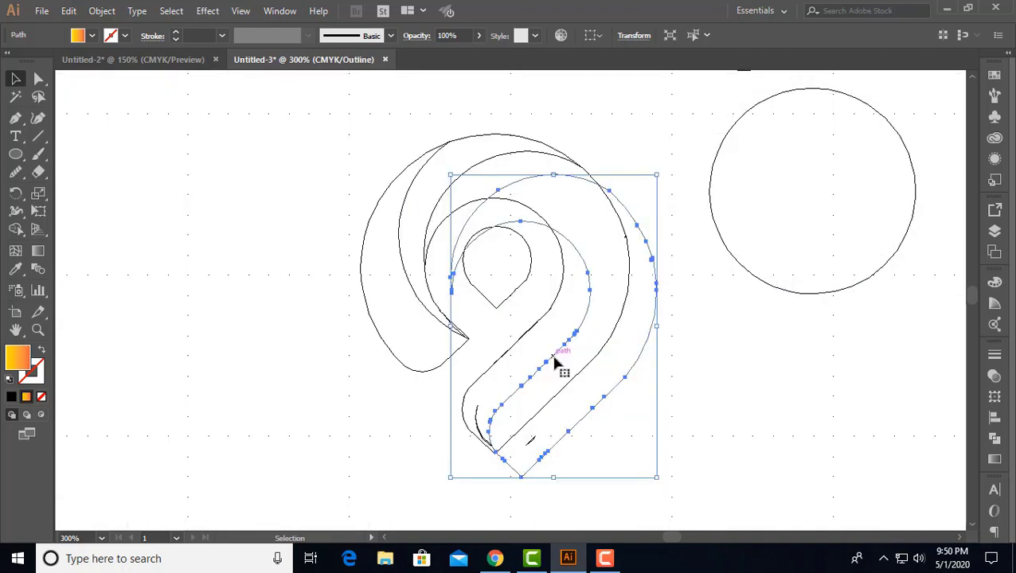
pyautogui.hotkey('ctrl', '=')
pyautogui.hotkey('ctrl', '=')
pyautogui.click(800, 426)
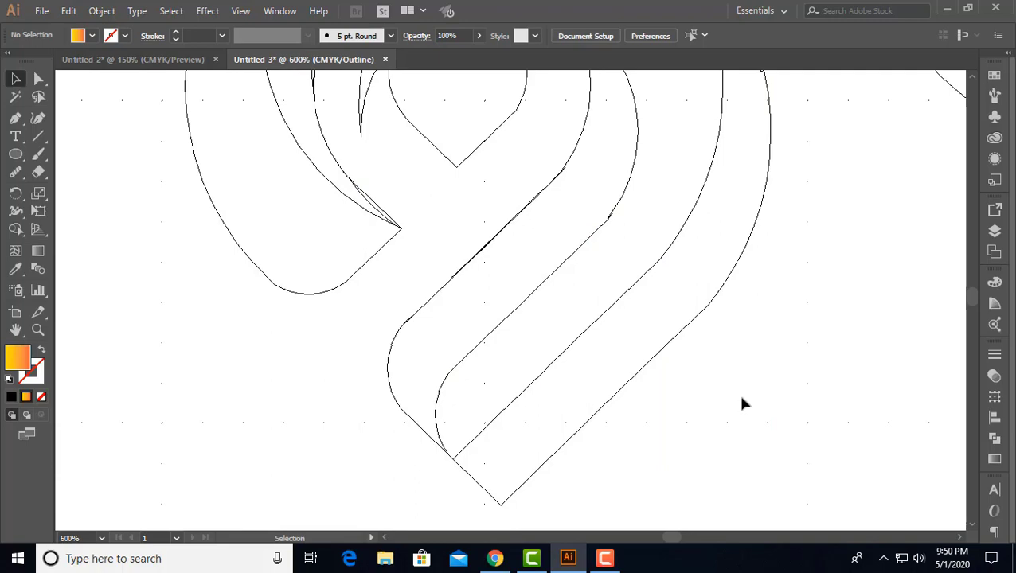
pyautogui.scroll(5, 741, 399)
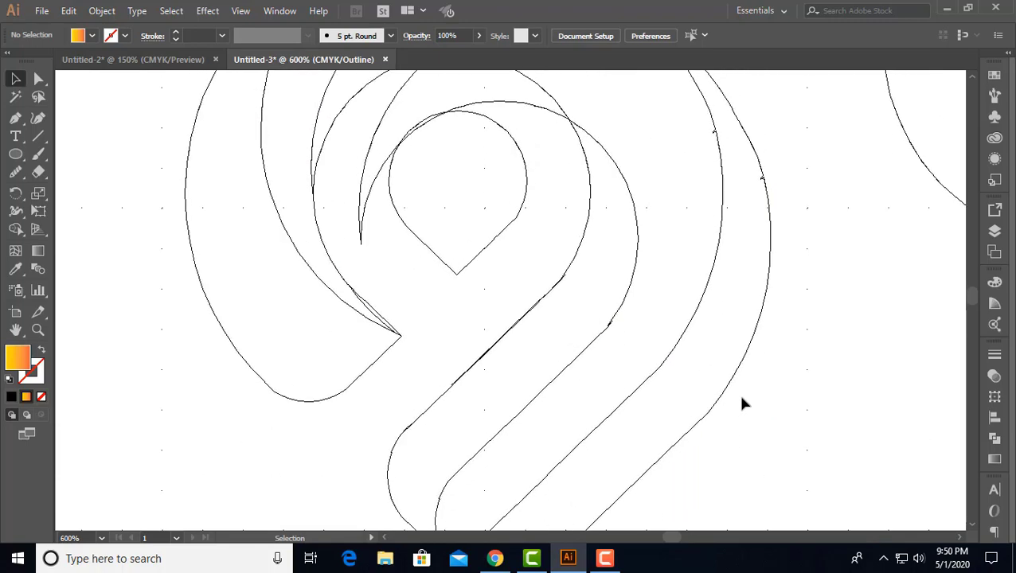
pyautogui.press('a')
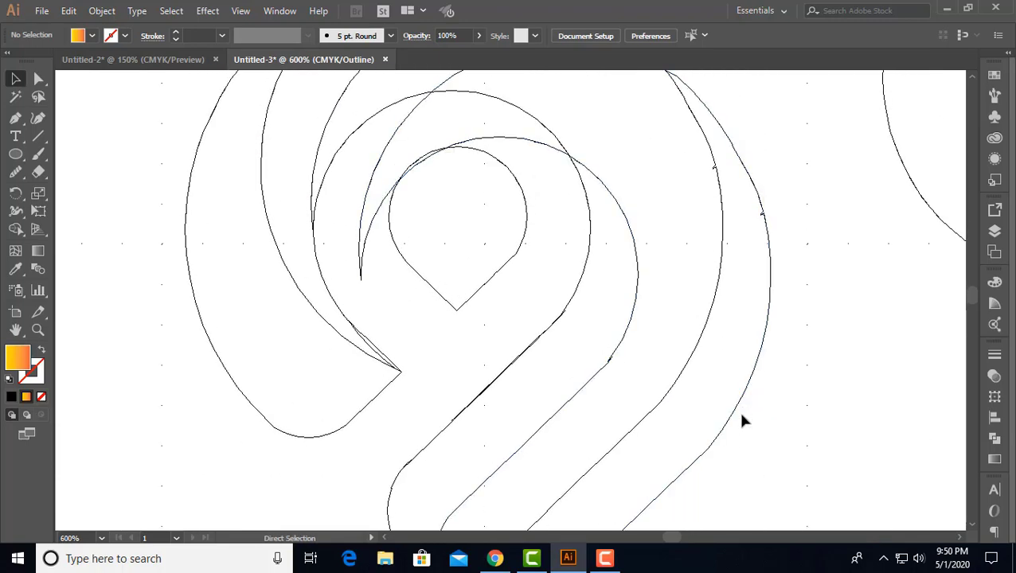
pyautogui.hotkey('ctrl', '-')
pyautogui.hotkey('ctrl', '-')
pyautogui.moveTo(744, 426); pyautogui.dragTo(635, 385)
pyautogui.moveTo(586, 123); pyautogui.dragTo(276, 405)
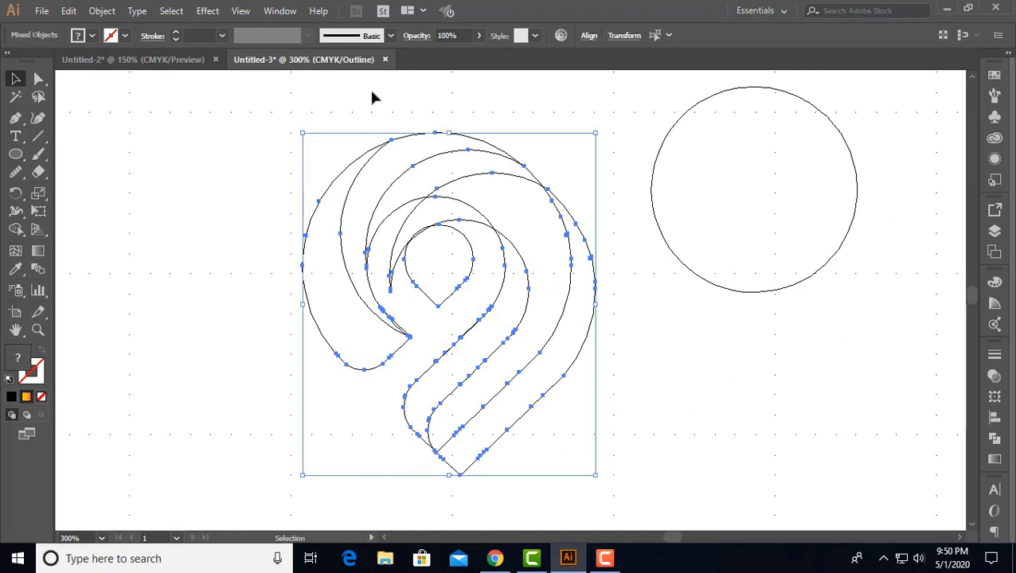
pyautogui.hotkey('ctrl', 'y')
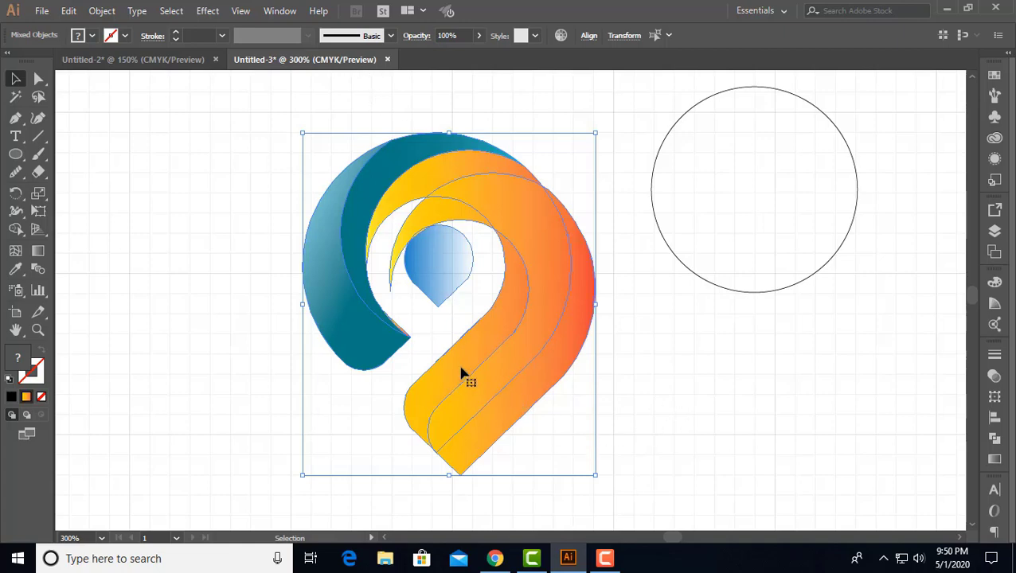
# Step: Select both orange shapes and use Shape Builder to remove the copy's parts outside the original and split off the overlapping band
pyautogui.moveTo(629, 368); pyautogui.dragTo(438, 315)
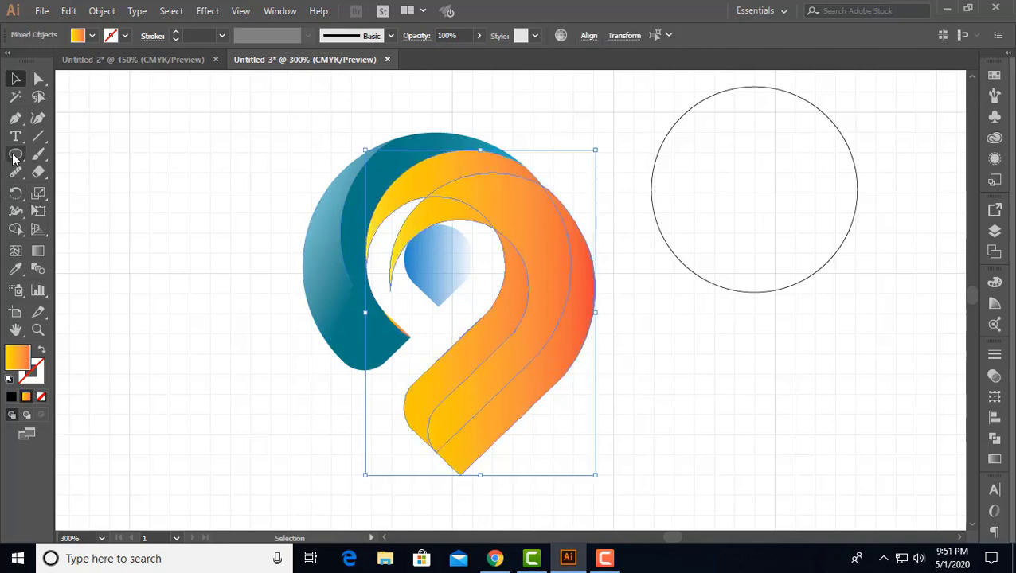
pyautogui.click(17, 231)
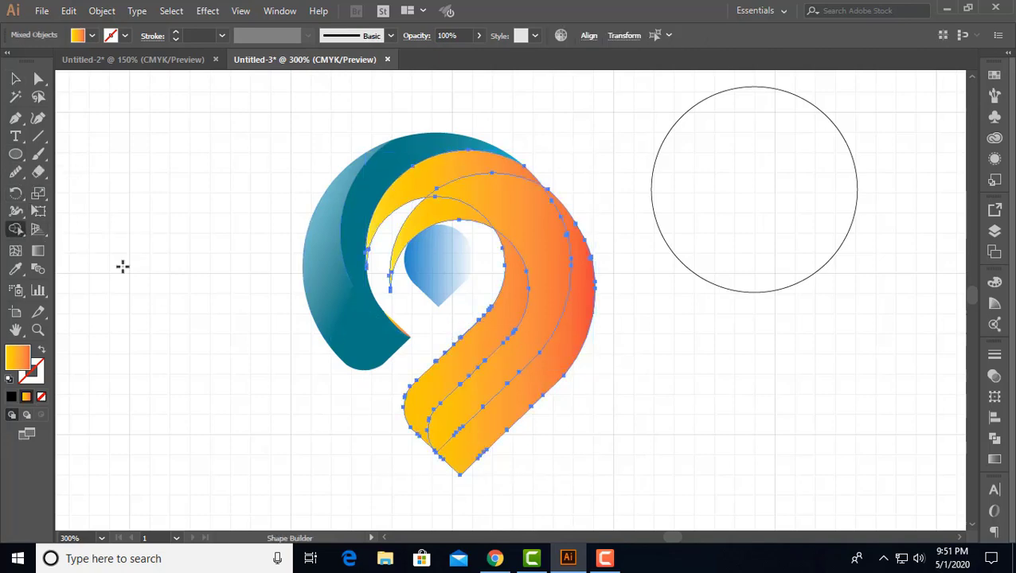
pyautogui.keyDown('alt'); pyautogui.click(542, 396); pyautogui.keyUp('alt')
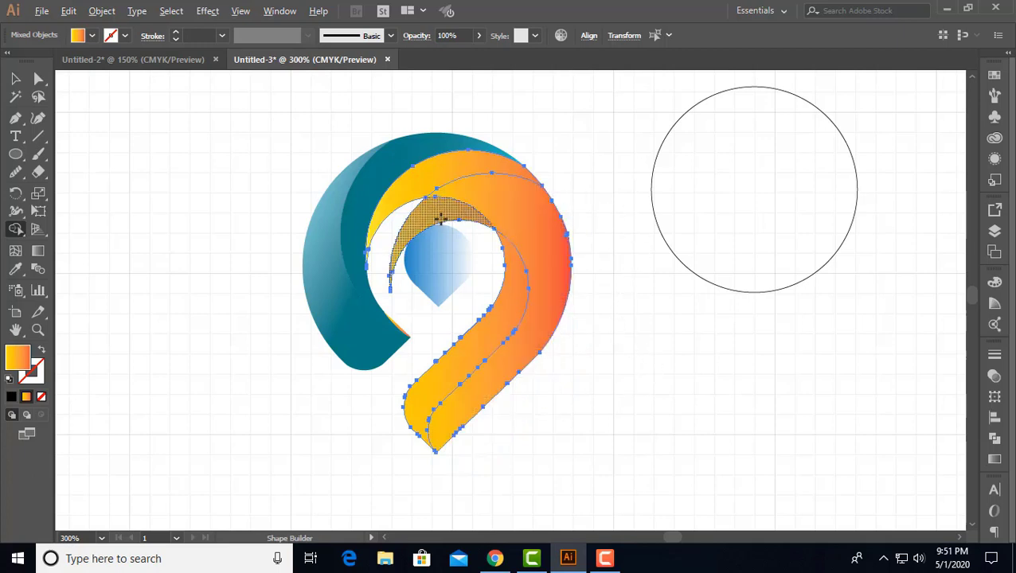
pyautogui.keyDown('alt'); pyautogui.click(466, 223); pyautogui.keyUp('alt')
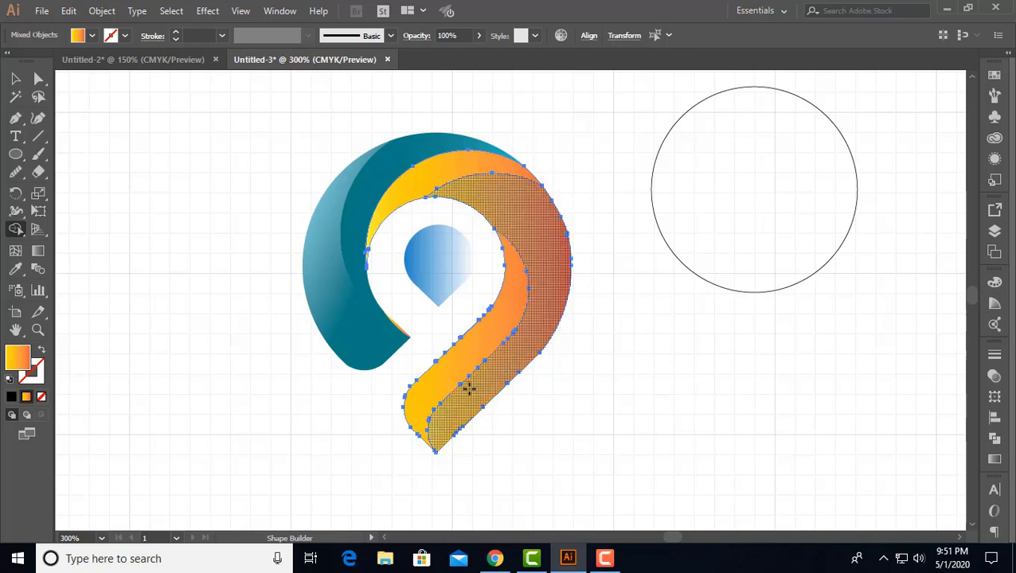
# Step: Add the blue drop to the selection and merge the upper orange arc with the outer orange band using Shape Builder
pyautogui.click(15, 79)
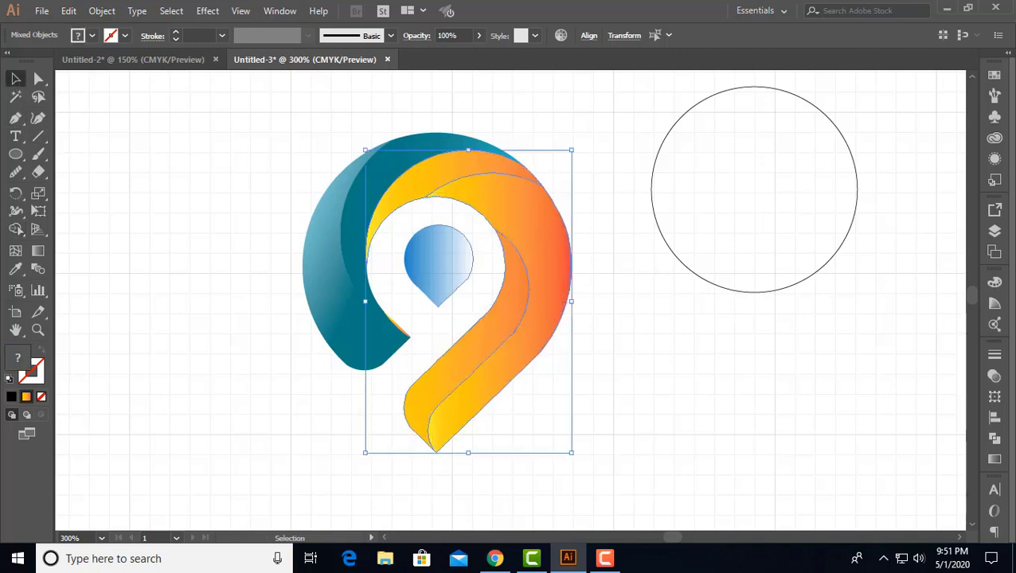
pyautogui.click(15, 229)
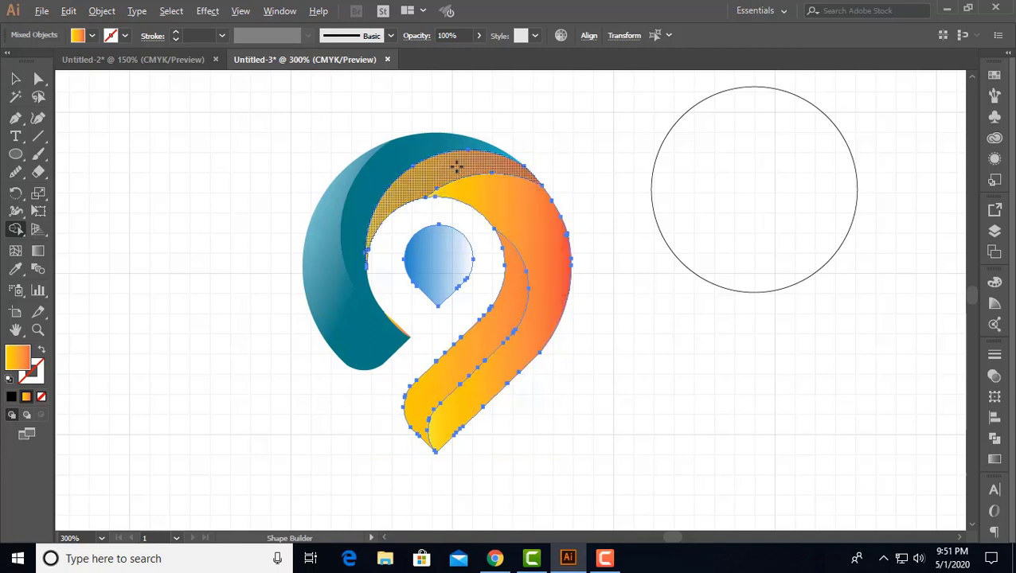
pyautogui.keyDown('alt'); pyautogui.click(456, 166); pyautogui.keyUp('alt')
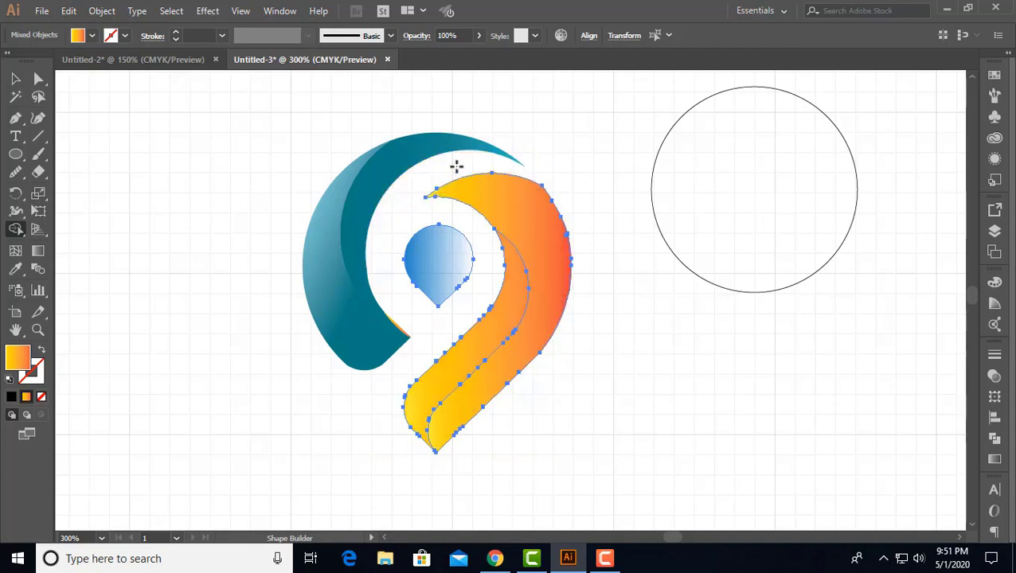
pyautogui.hotkey('ctrl', 'z')
pyautogui.moveTo(455, 166); pyautogui.dragTo(498, 203)
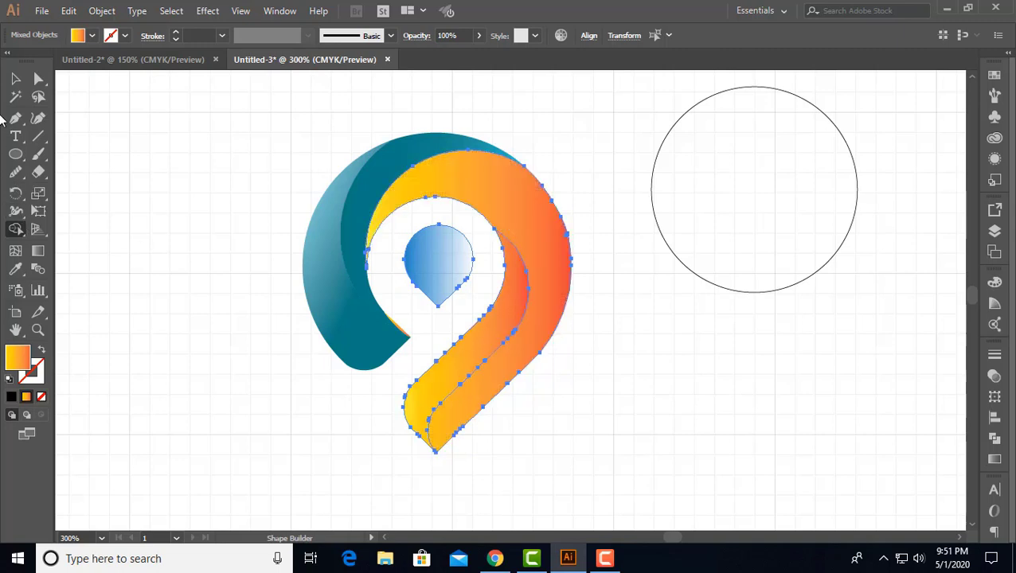
# Step: Check the separated orange pieces by selecting the inner diagonal band, and leave the artwork deselected
pyautogui.click(15, 78)
pyautogui.click(627, 480)
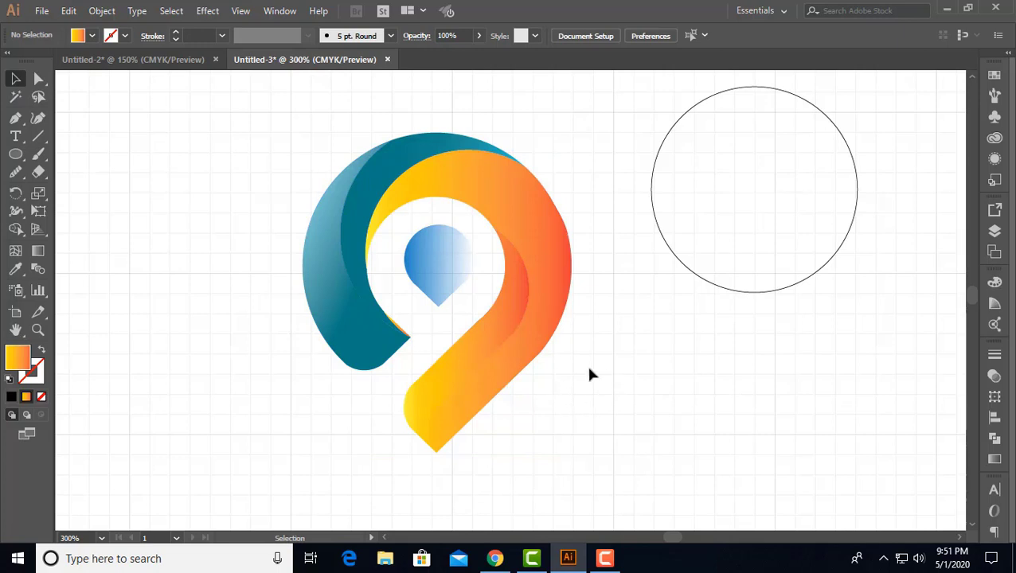
pyautogui.click(483, 355)
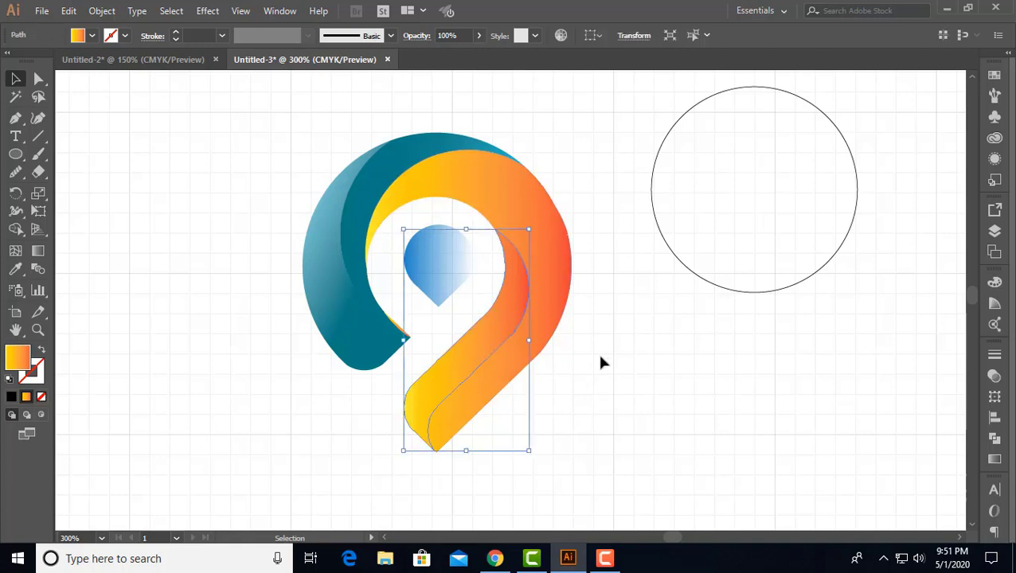
pyautogui.click(580, 407)
pyautogui.click(467, 356)
pyautogui.click(586, 403)
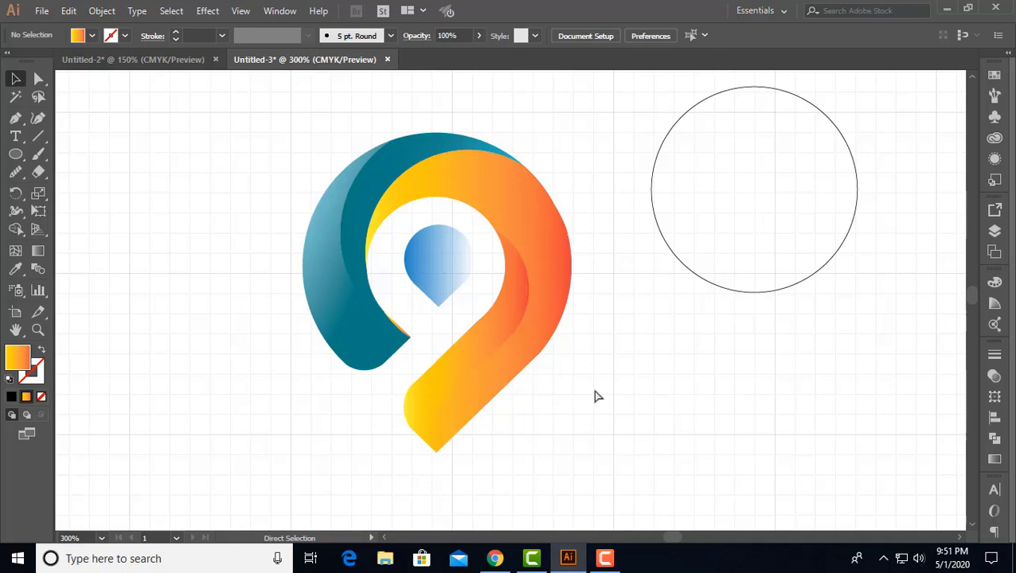
pyautogui.scroll(-1, 567, 390)
pyautogui.moveTo(650, 399); pyautogui.dragTo(556, 394)
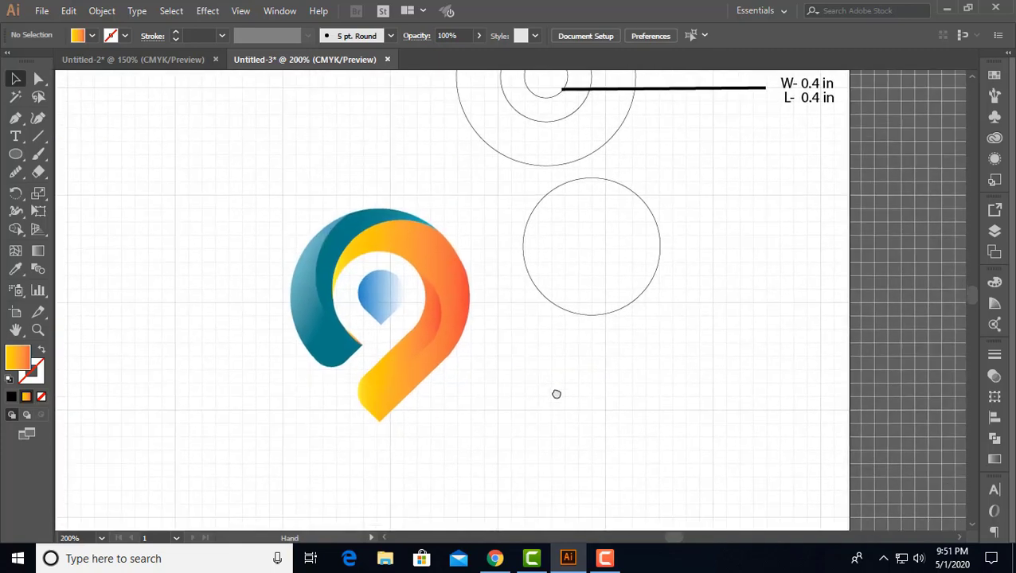
# Step: Fill the inner diagonal orange band with the upper purple-to-blue gradient swatch using the Eyedropper
pyautogui.click(333, 269)
pyautogui.moveTo(186, 346); pyautogui.dragTo(315, 336)
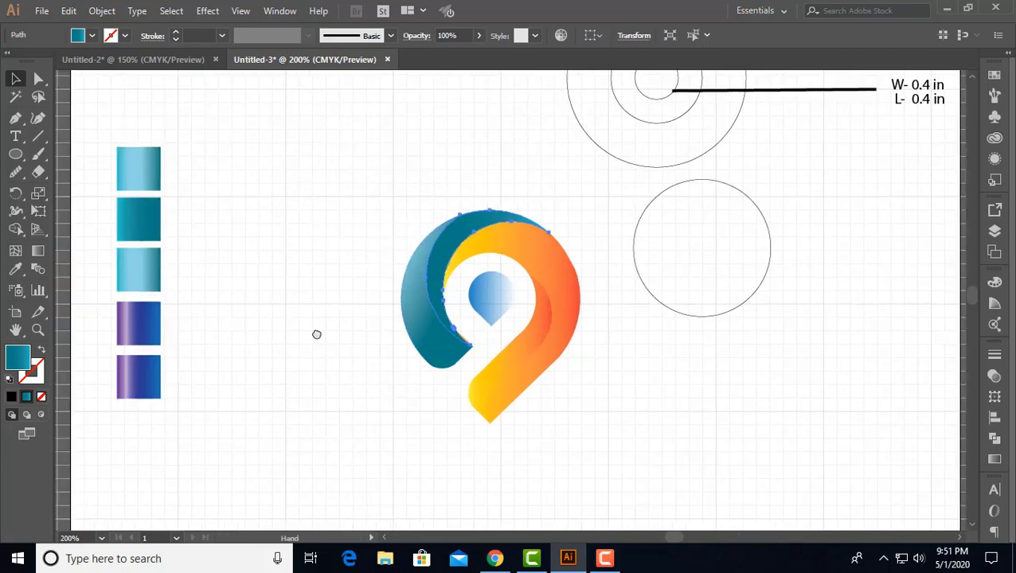
pyautogui.click(486, 374)
pyautogui.click(15, 268)
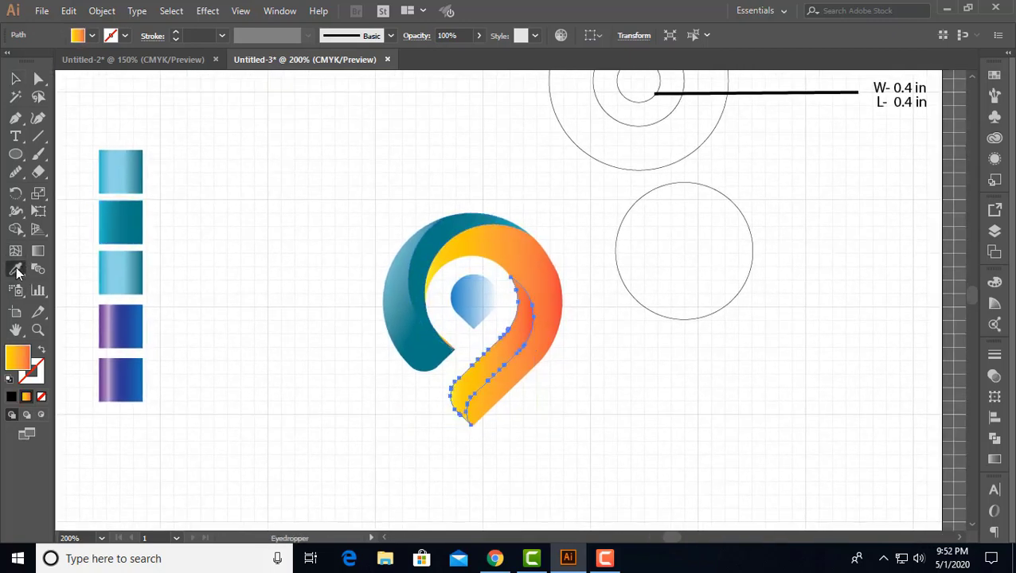
pyautogui.click(128, 329)
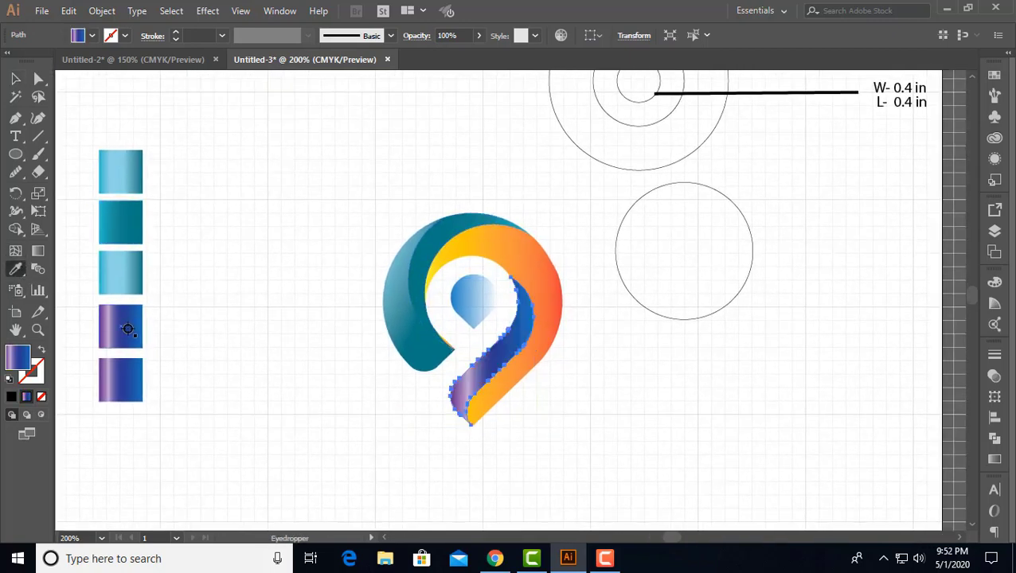
# Step: Fill the larger outer orange shape with the lowest purple-to-blue gradient swatch using the Eyedropper
pyautogui.click(15, 78)
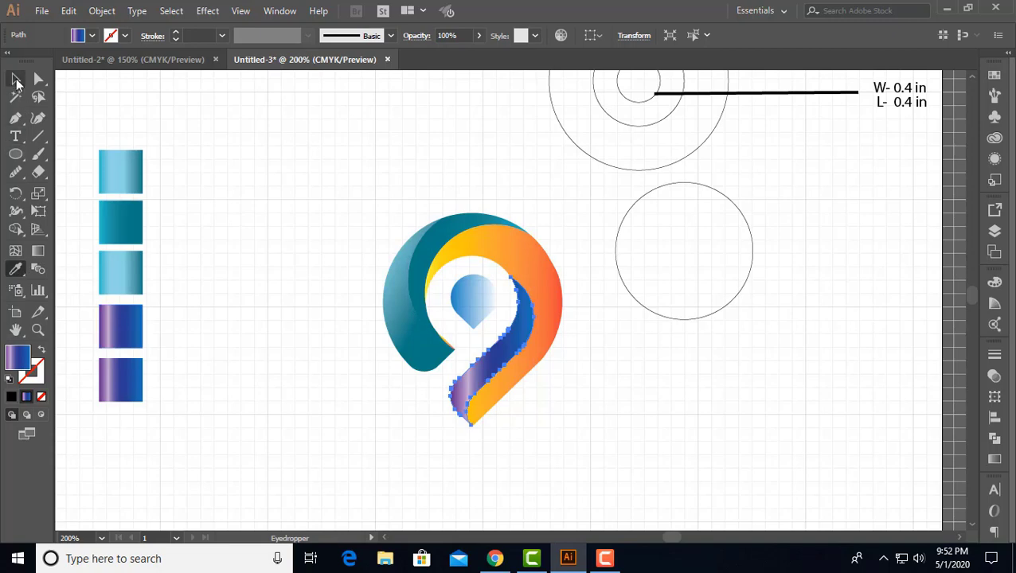
pyautogui.click(508, 399)
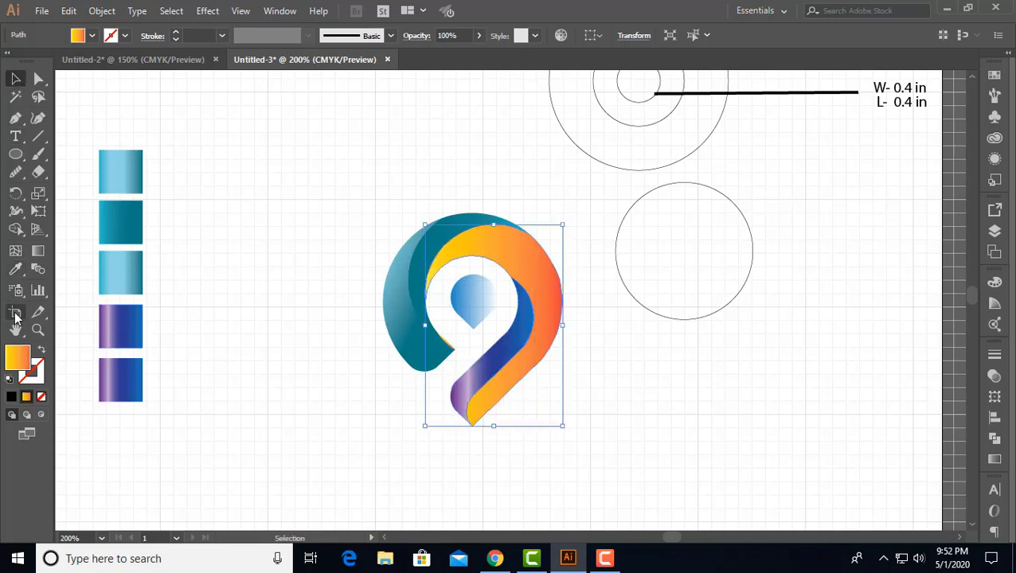
pyautogui.click(16, 268)
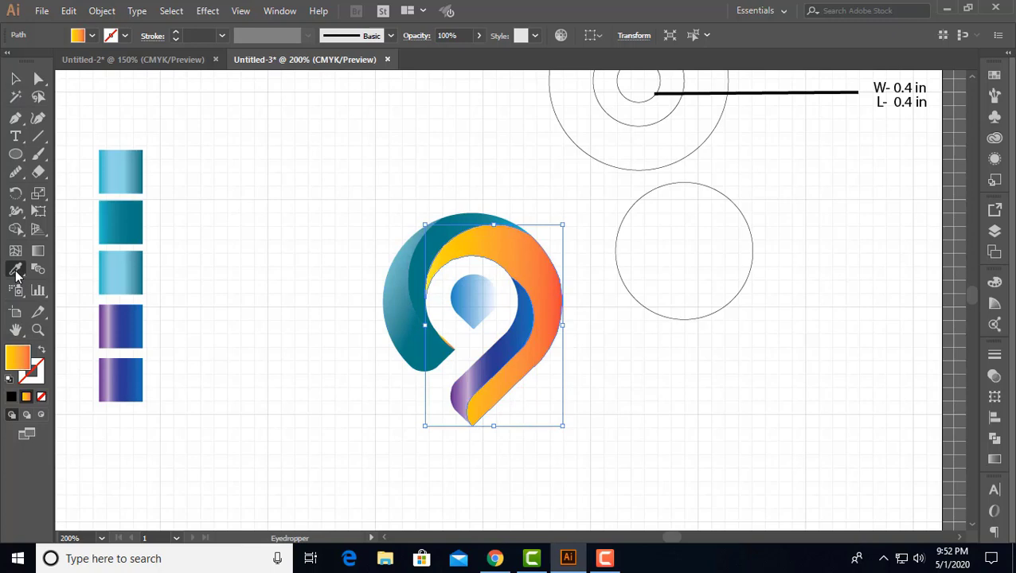
pyautogui.click(120, 380)
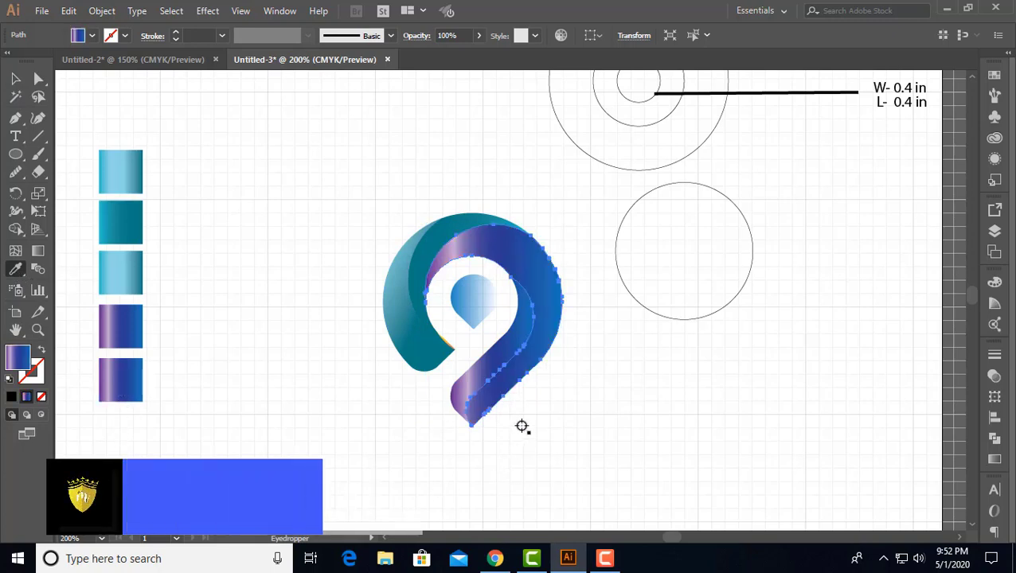
# Step: Try a -45° angle for the outer shape's linear gradient, and settle on 45°
pyautogui.click(994, 459)
pyautogui.click(919, 409)
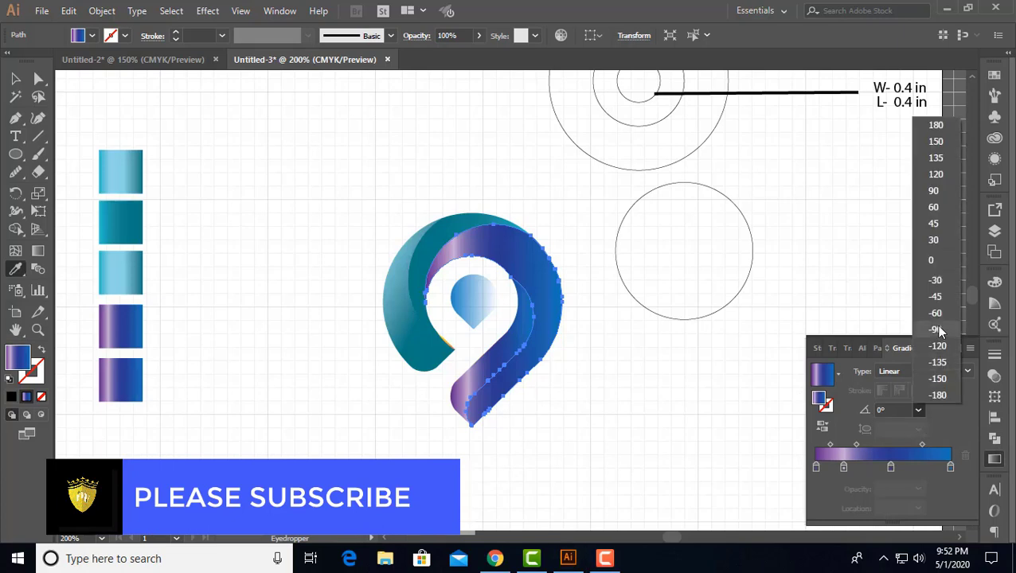
pyautogui.click(936, 297)
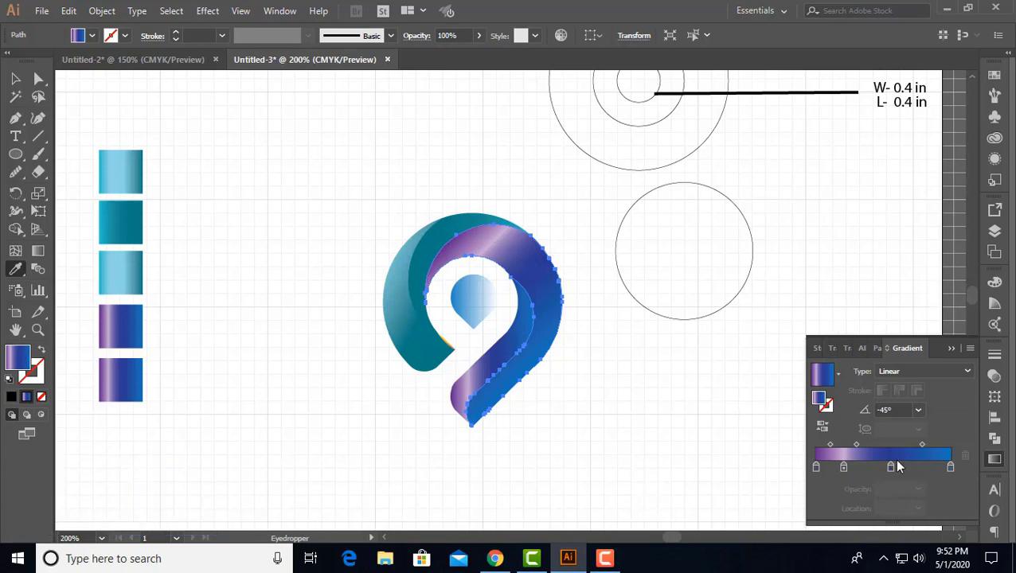
pyautogui.click(918, 410)
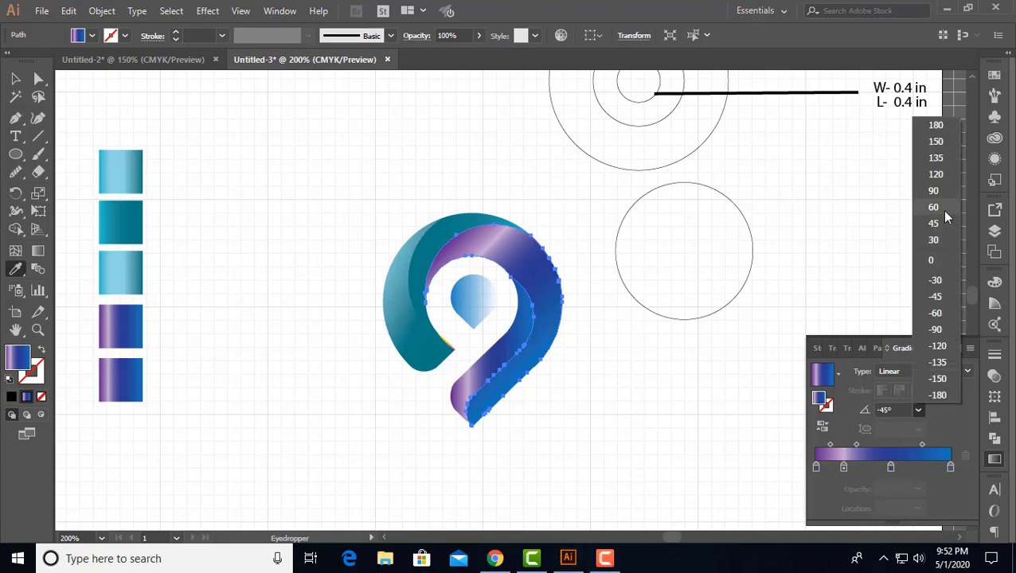
pyautogui.click(946, 223)
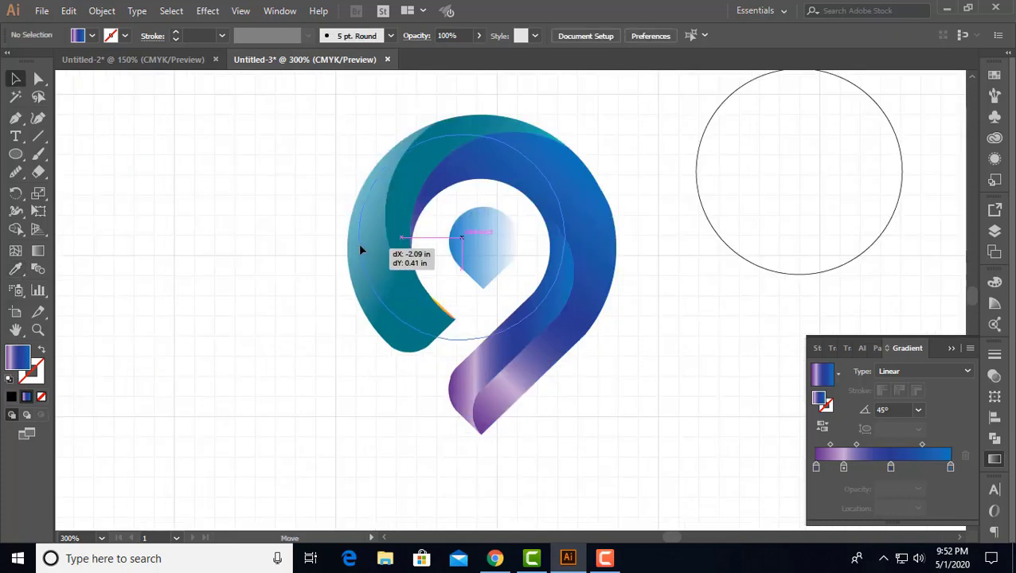
# Step: Place the spare outlined circle over the logo, enlarge it, and position its edge across the outer teal band on the logo's left arm
pyautogui.moveTo(360, 249); pyautogui.dragTo(356, 236)
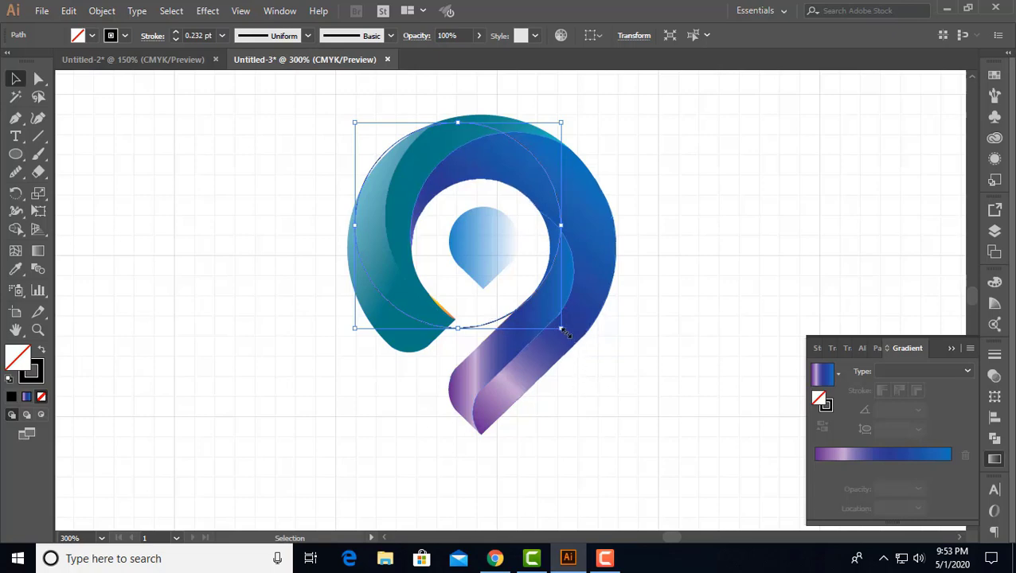
pyautogui.moveTo(564, 333); pyautogui.dragTo(610, 376)
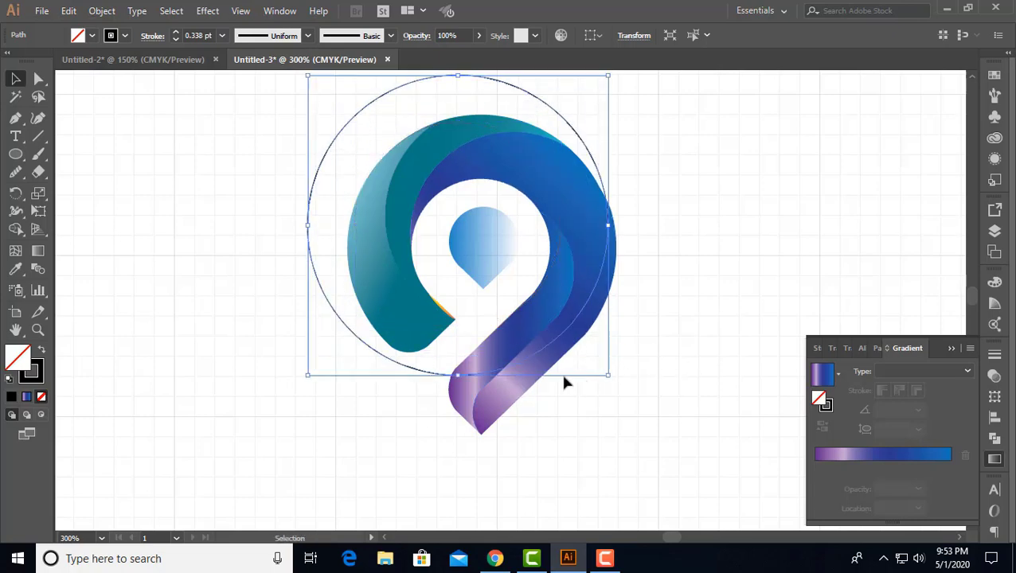
pyautogui.moveTo(427, 376); pyautogui.dragTo(477, 355)
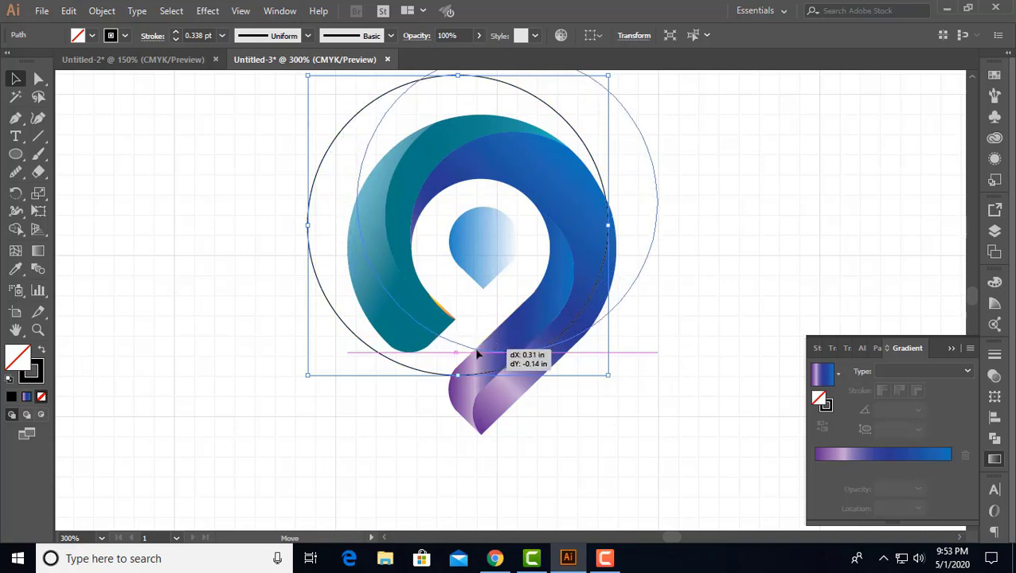
pyautogui.moveTo(477, 354); pyautogui.dragTo(478, 363)
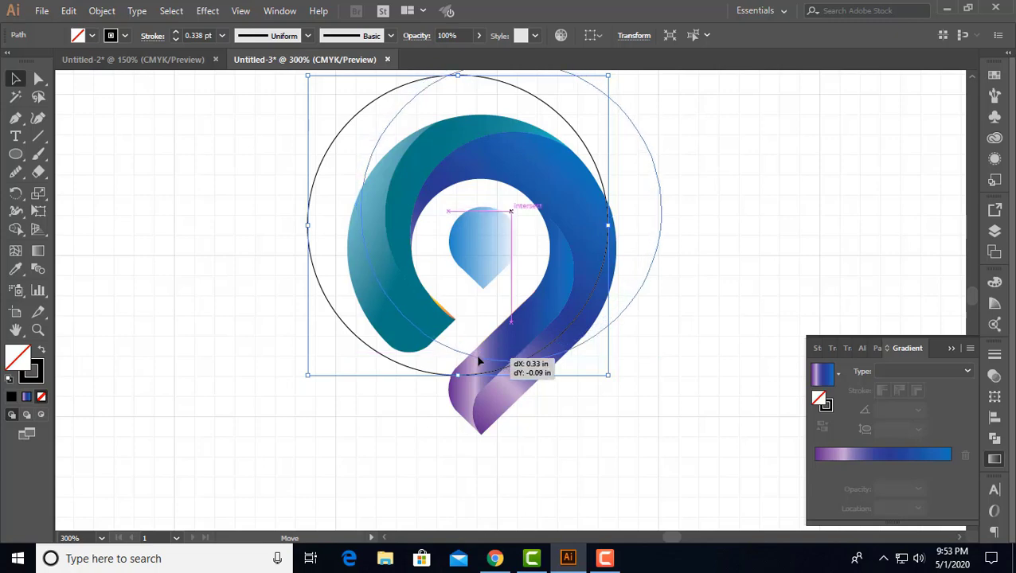
pyautogui.moveTo(478, 361); pyautogui.dragTo(479, 360)
# Step: Select the circle with the teal shapes and use Shape Builder to split off the outer crescent of the left arm
pyautogui.moveTo(303, 265); pyautogui.dragTo(450, 313)
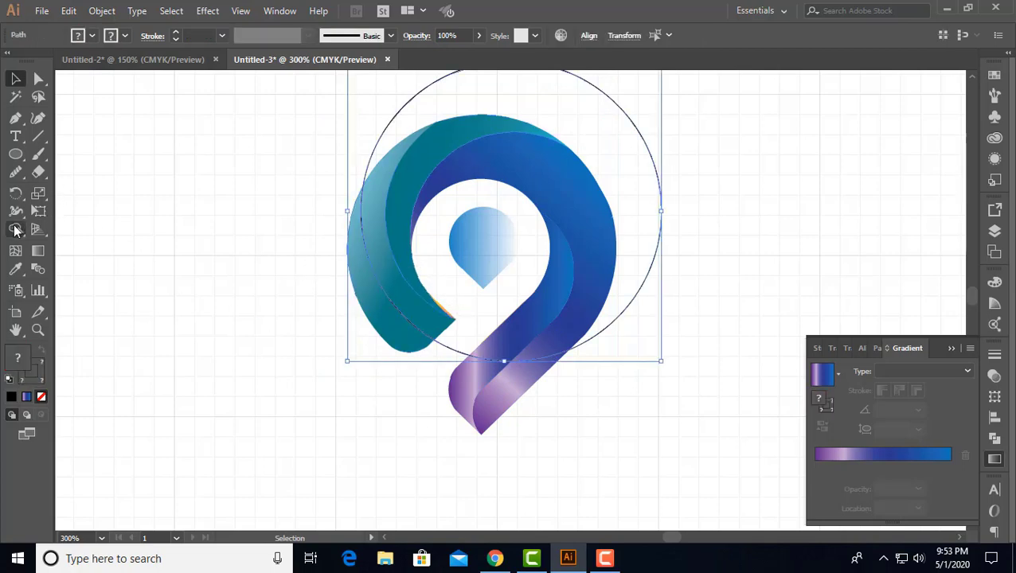
pyautogui.click(15, 230)
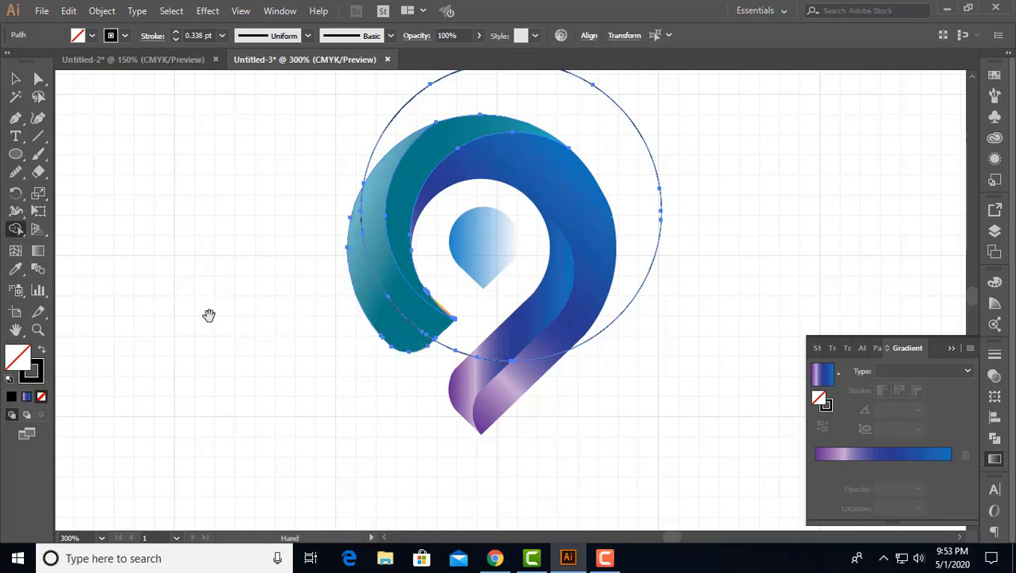
pyautogui.moveTo(211, 317); pyautogui.dragTo(329, 327)
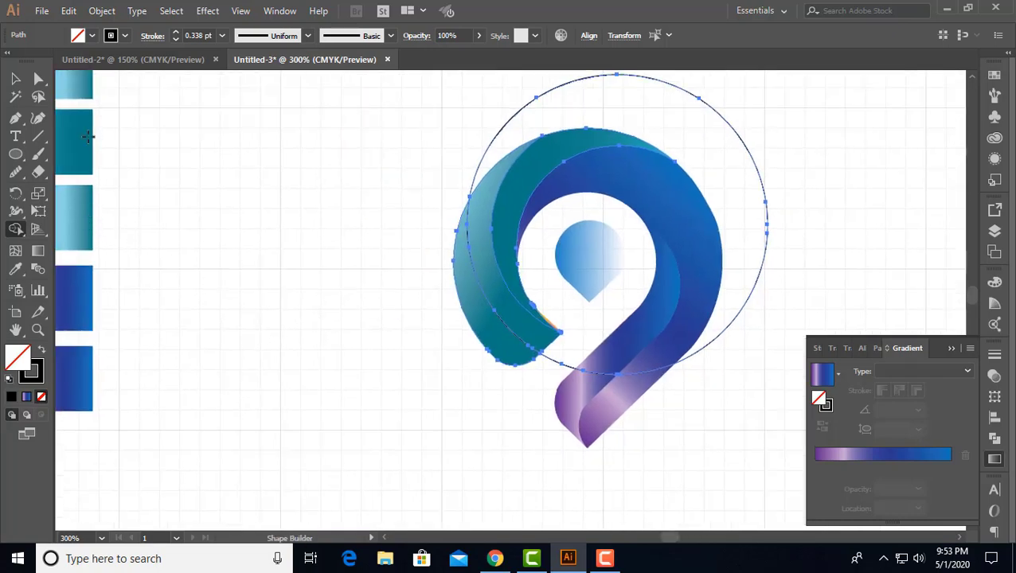
pyautogui.moveTo(521, 342)
pyautogui.mouseDown()
pyautogui.moveTo(484, 311)
pyautogui.moveTo(463, 206)
pyautogui.mouseUp()
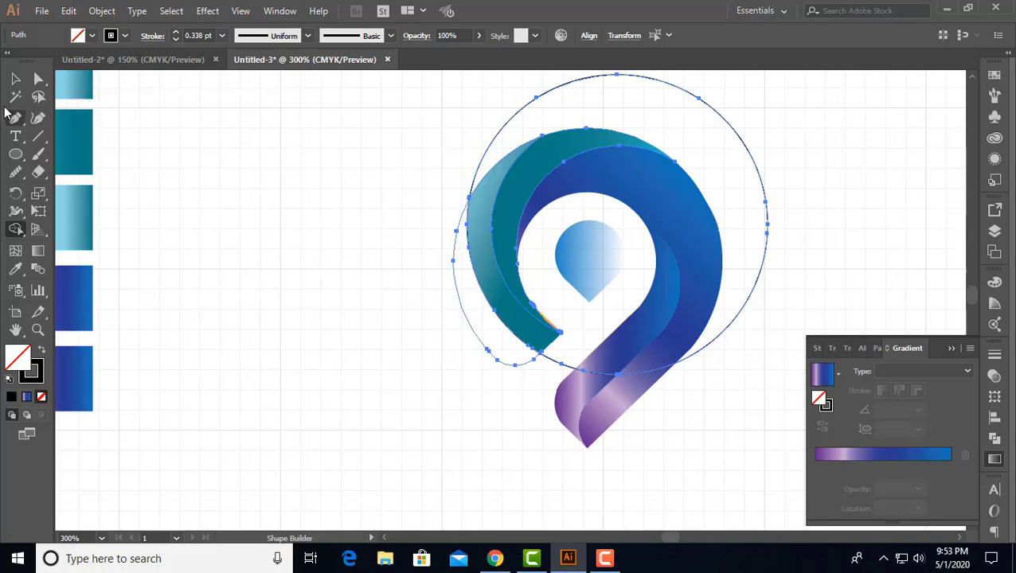
pyautogui.click(15, 78)
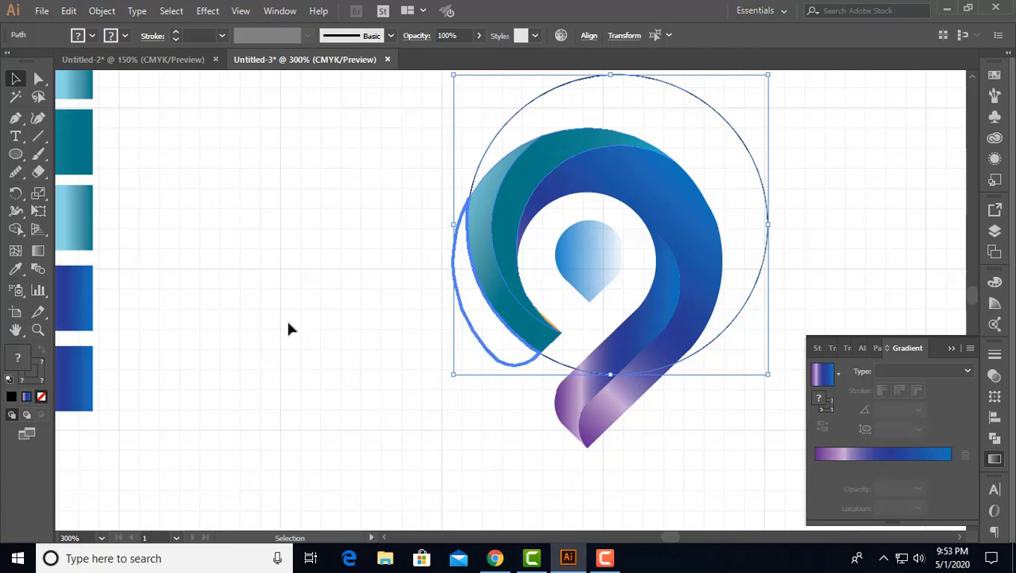
pyautogui.click(243, 276)
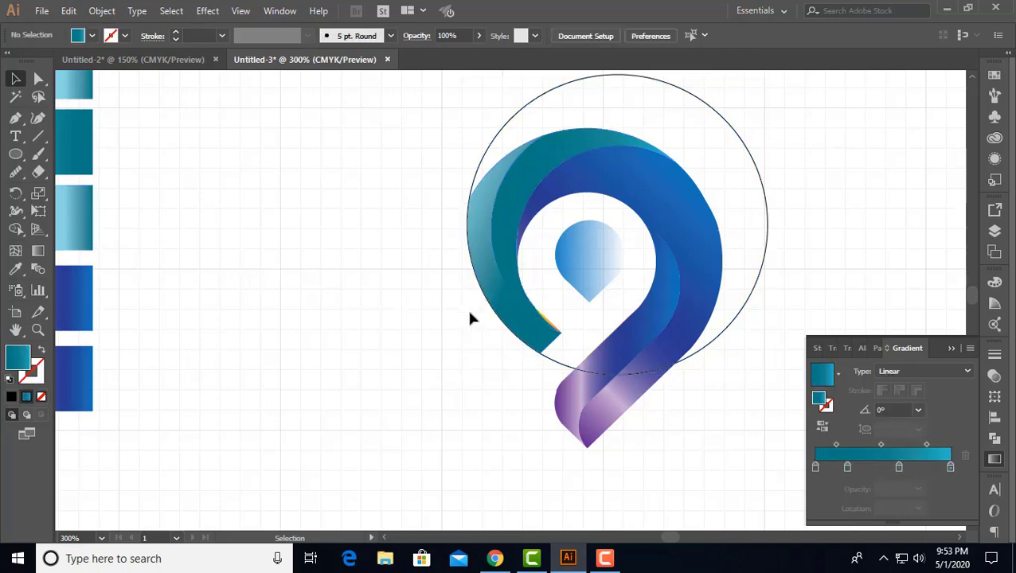
# Step: Fill the split-off outer crescent with the lower light-blue-to-teal gradient swatch using the Eyedropper
pyautogui.moveTo(476, 326); pyautogui.dragTo(422, 322)
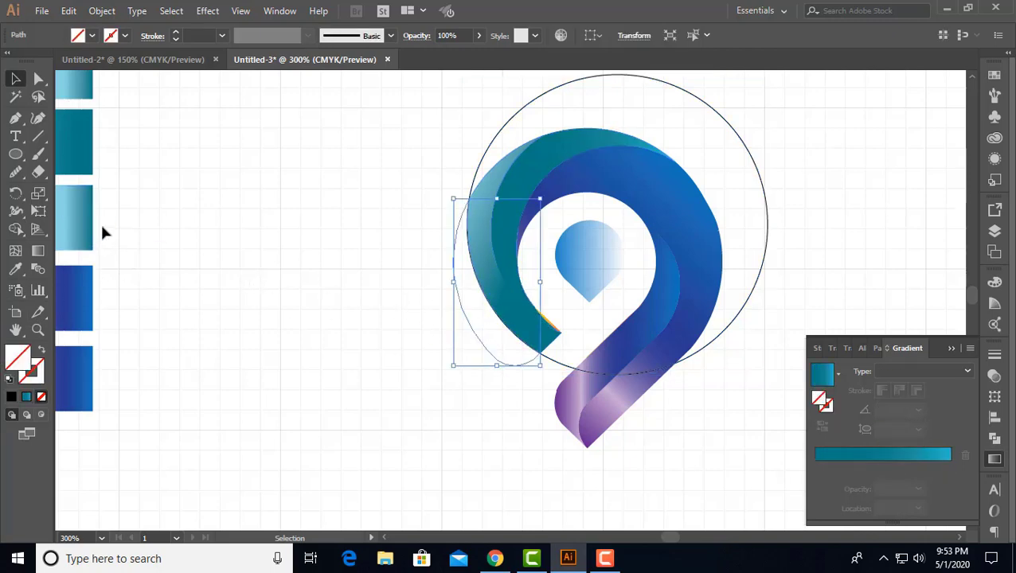
pyautogui.click(15, 270)
pyautogui.click(75, 146)
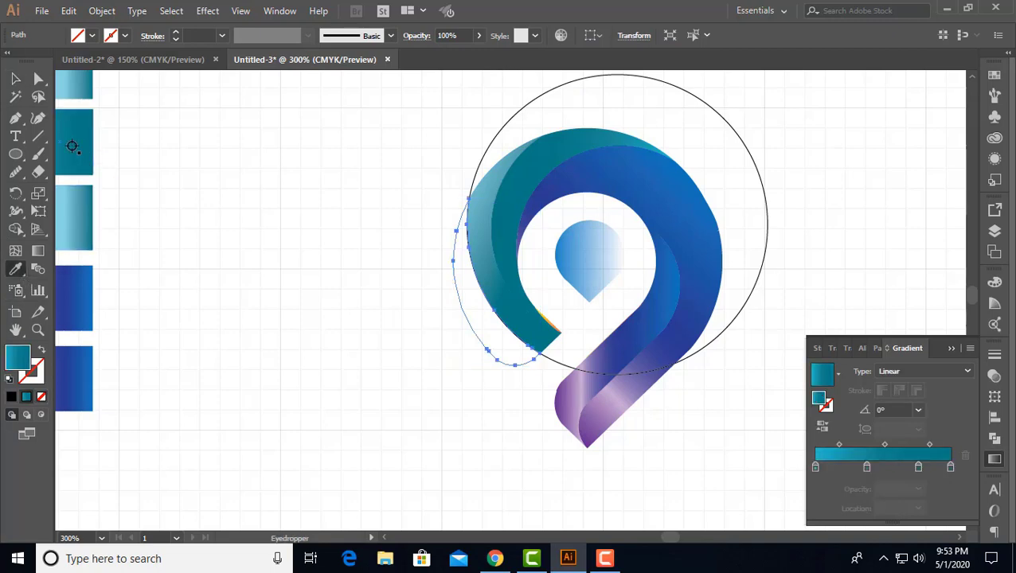
pyautogui.click(75, 236)
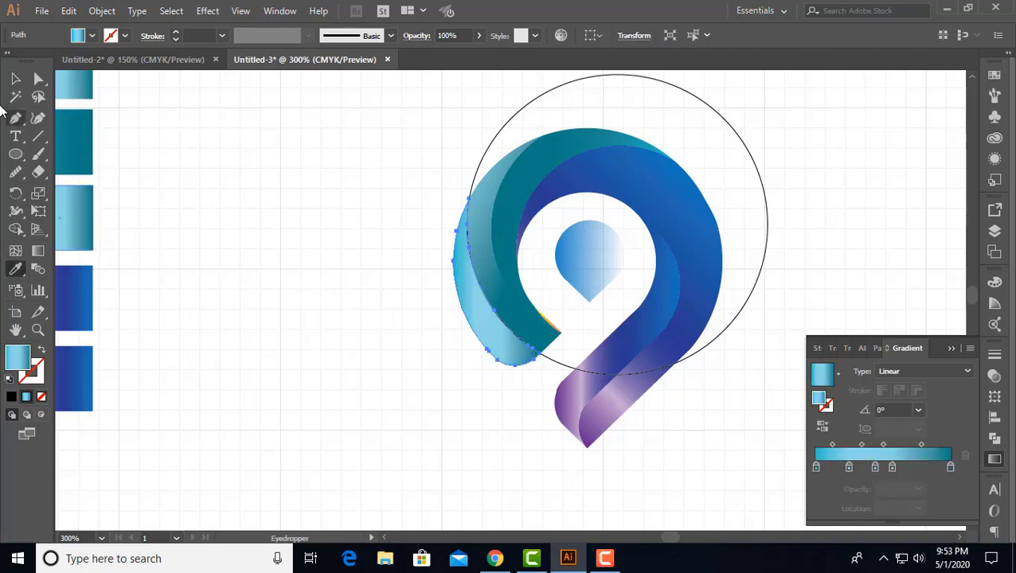
pyautogui.press('v')
pyautogui.click(294, 340)
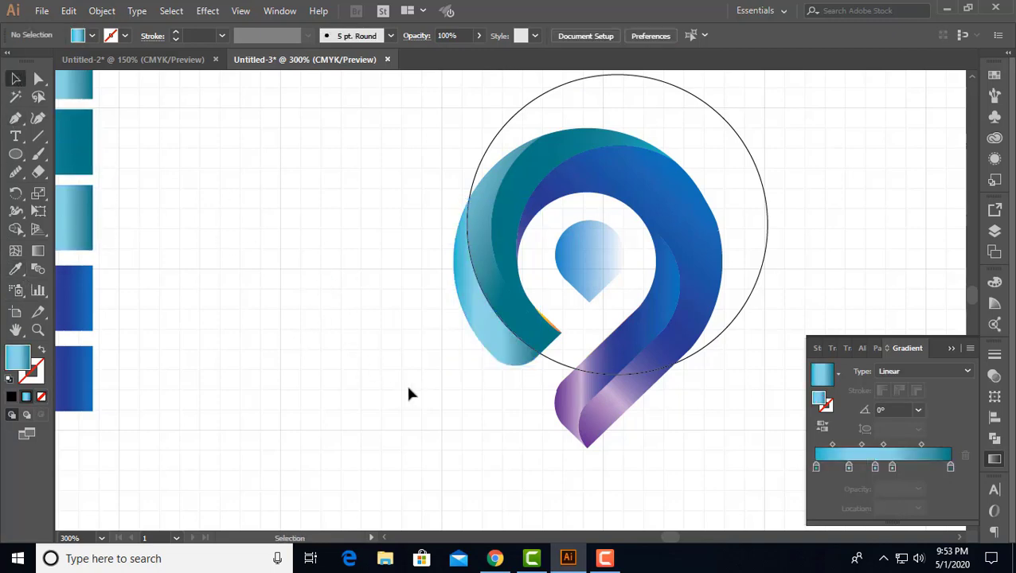
# Step: Move the cutting circle off the logo and delete it
pyautogui.keyDown('alt'); pyautogui.scroll(-2, 378, 386); pyautogui.keyUp('alt')
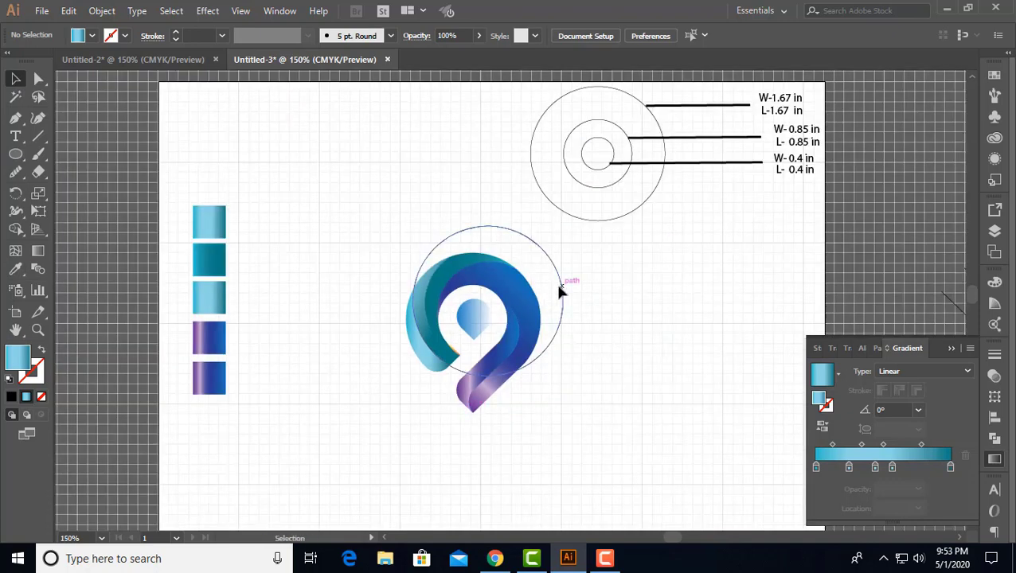
pyautogui.moveTo(561, 288); pyautogui.dragTo(739, 271)
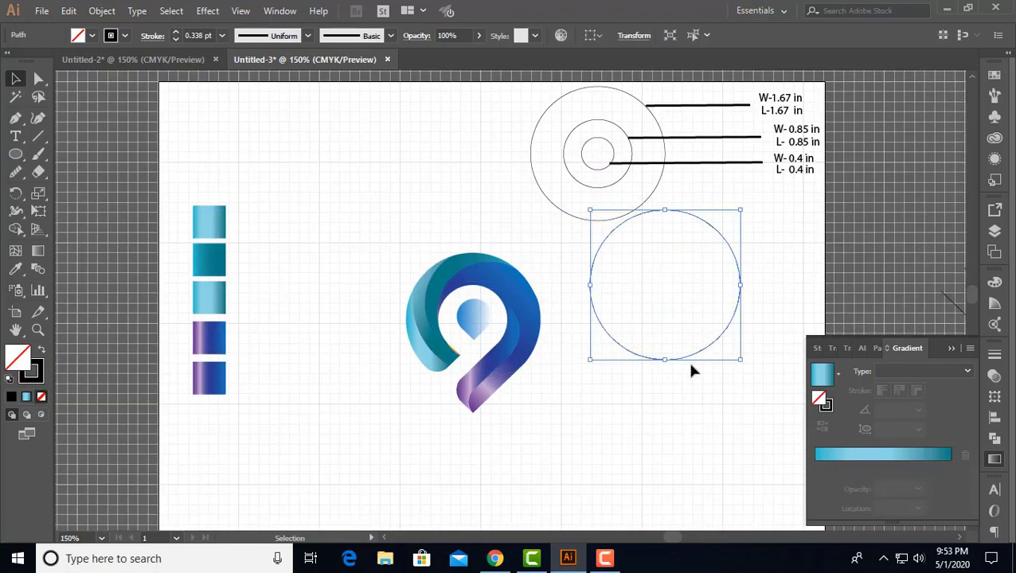
pyautogui.click(625, 397)
pyautogui.moveTo(689, 324); pyautogui.dragTo(674, 409)
pyautogui.press('Delete')
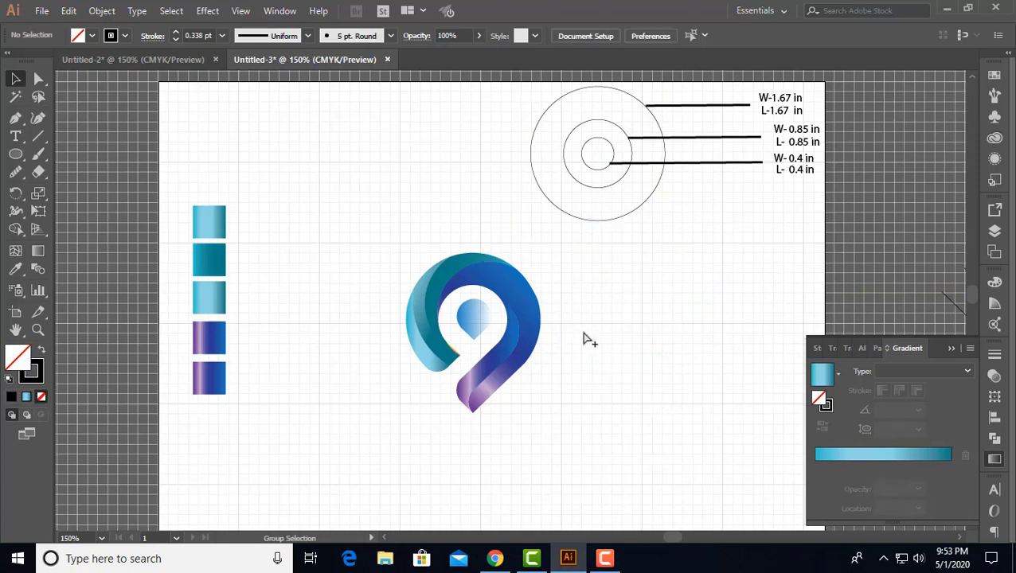
# Step: Apply the outer crescent's light-blue-to-teal gradient to the adjoining inner band of the left arm with the Eyedropper
pyautogui.scroll(2, 585, 338)
pyautogui.moveTo(550, 322); pyautogui.dragTo(674, 288)
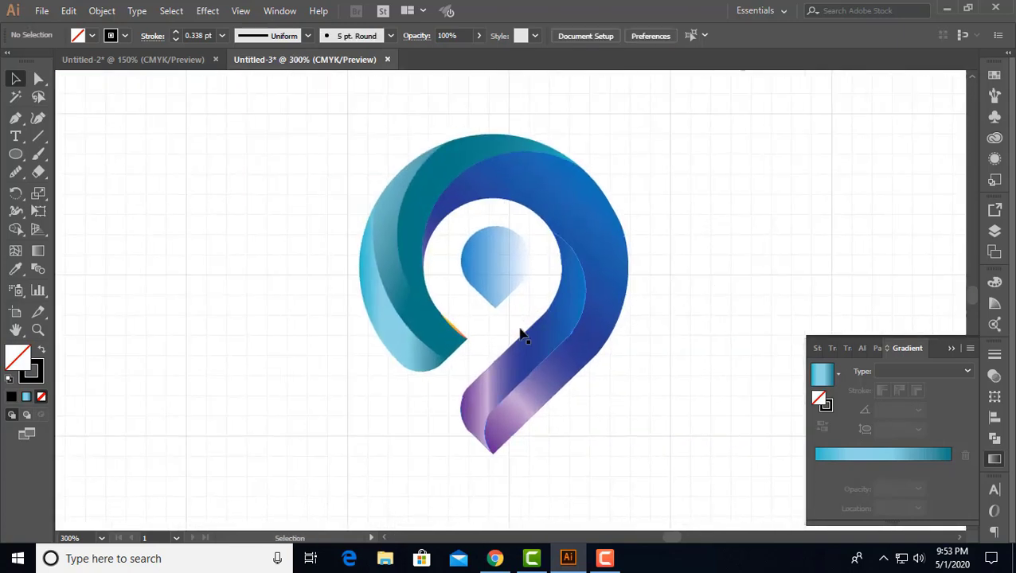
pyautogui.click(393, 262)
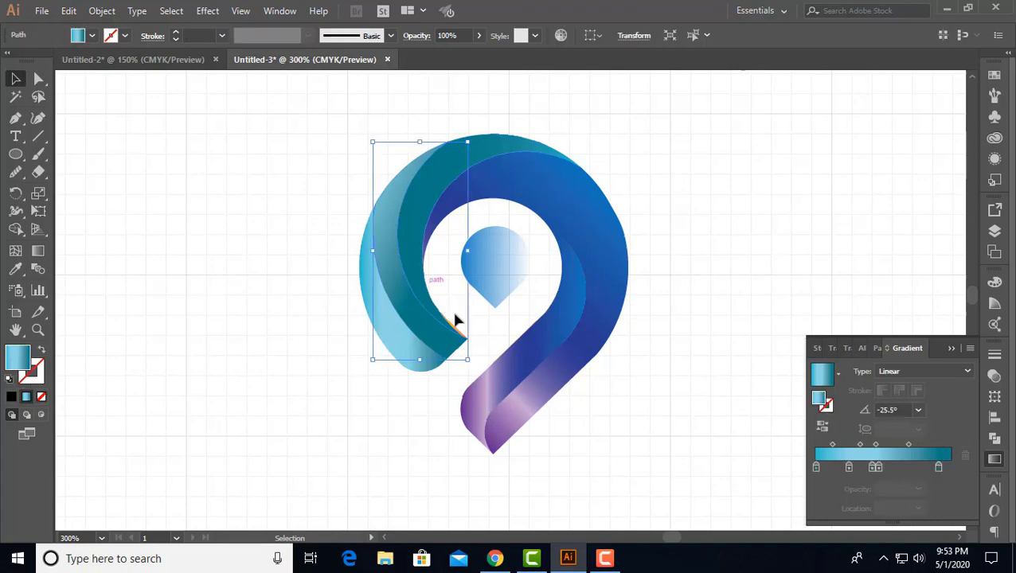
pyautogui.click(16, 269)
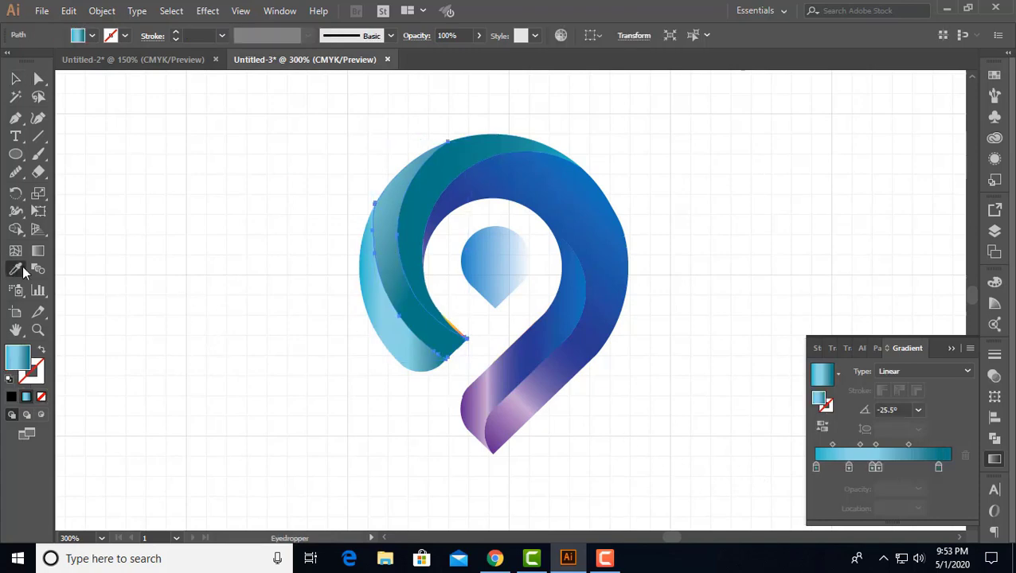
pyautogui.click(379, 317)
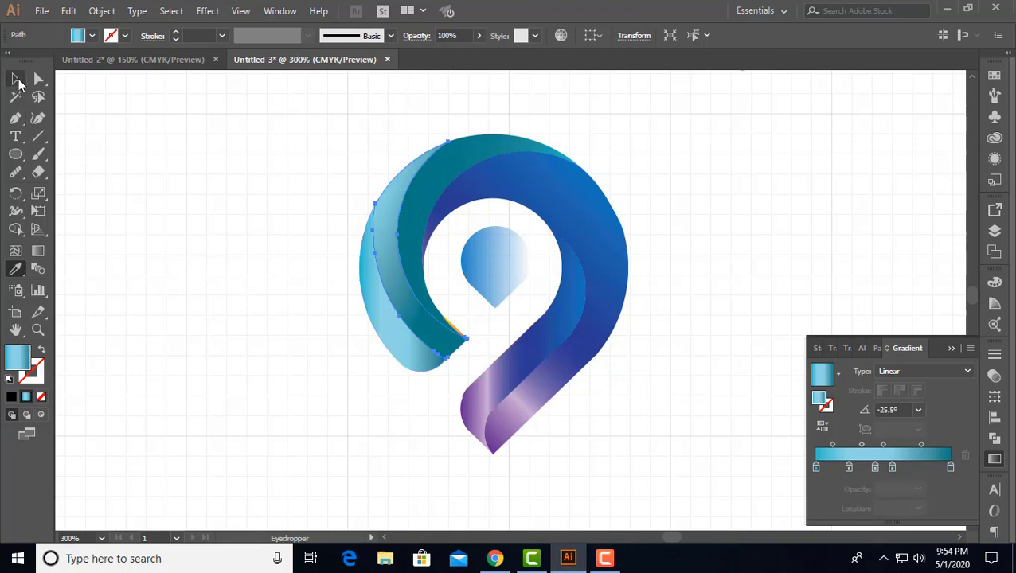
pyautogui.click(16, 80)
pyautogui.click(315, 366)
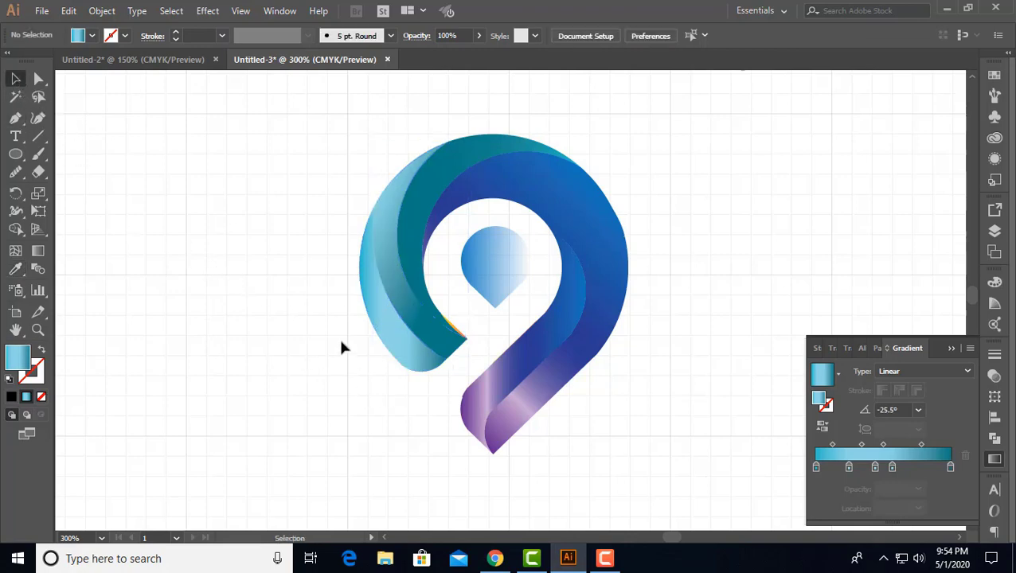
# Step: Select both light-blue bands of the left arm, try gradient angles of 60°, 30° and -60°, and set the angle to -45°
pyautogui.moveTo(422, 318); pyautogui.dragTo(425, 322)
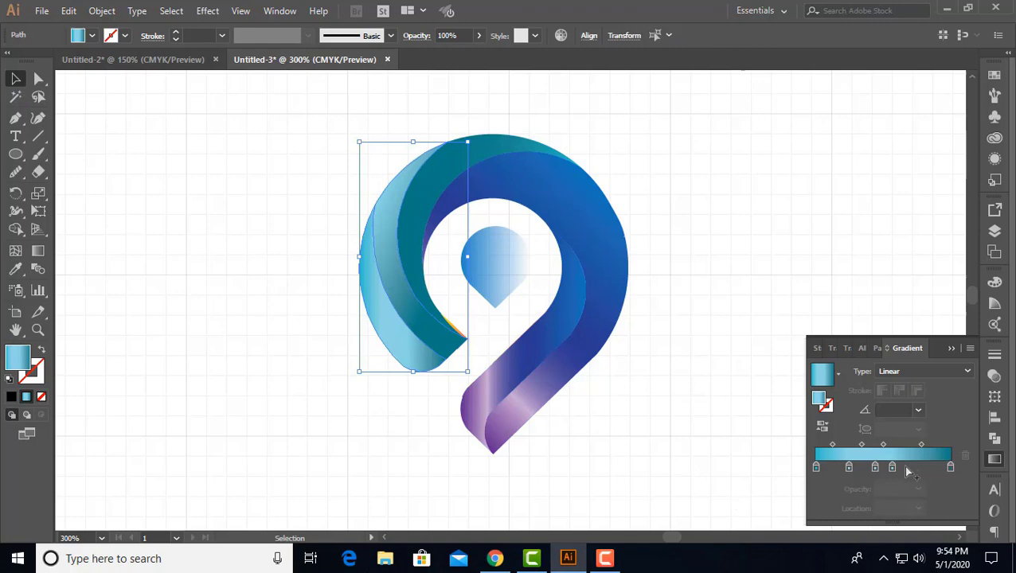
pyautogui.click(919, 412)
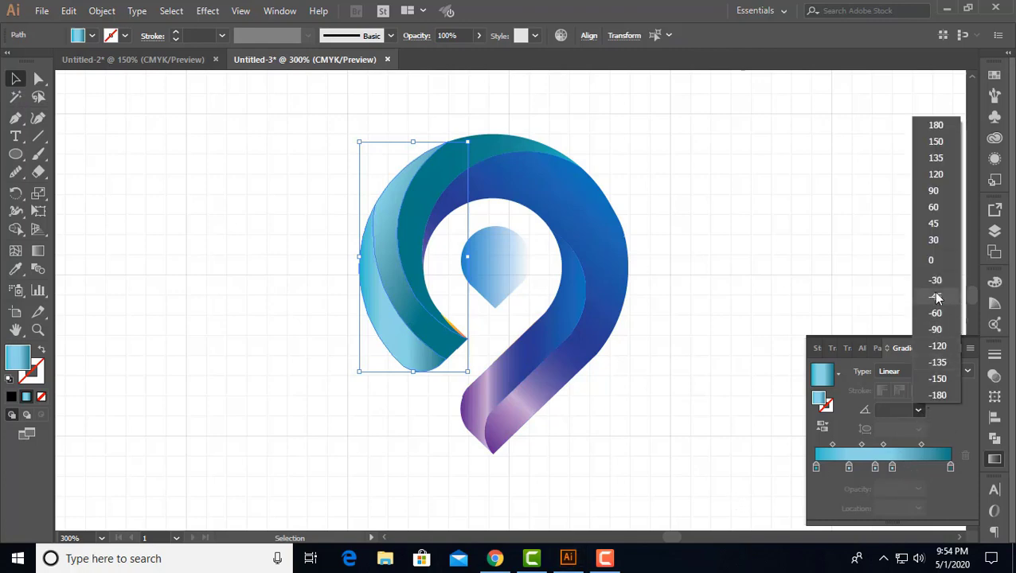
pyautogui.click(933, 207)
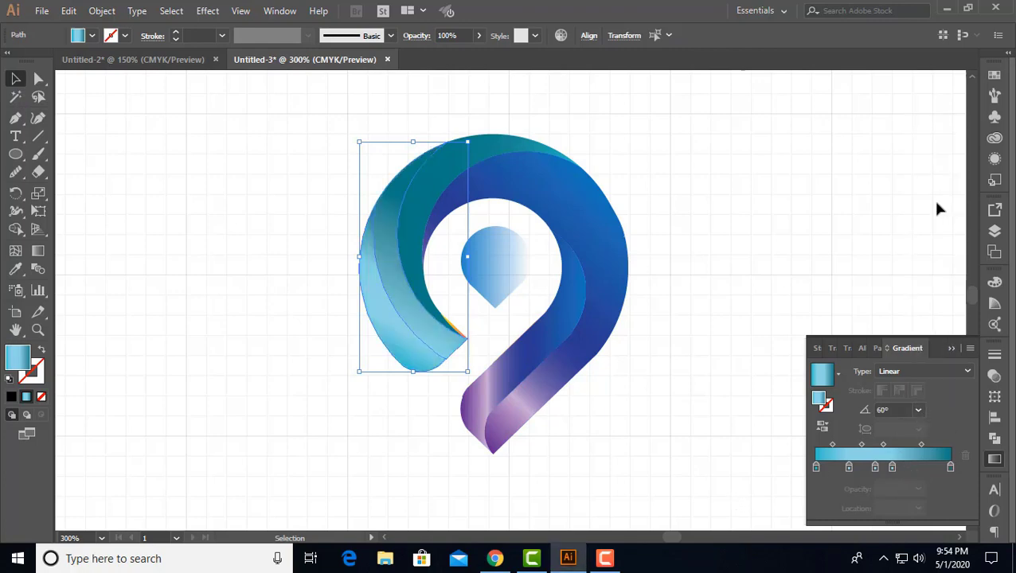
pyautogui.click(958, 372)
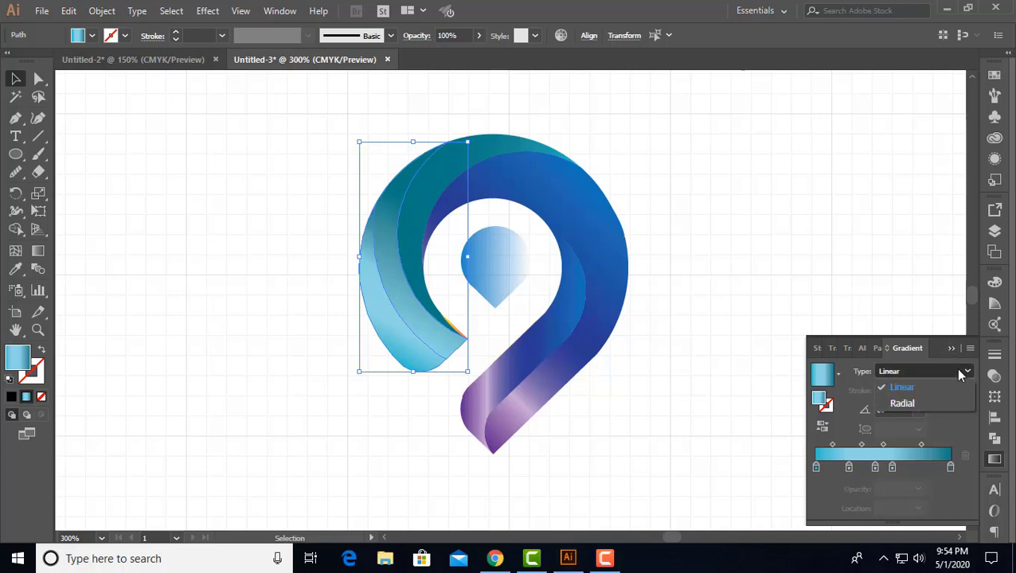
pyautogui.click(967, 371)
pyautogui.click(916, 409)
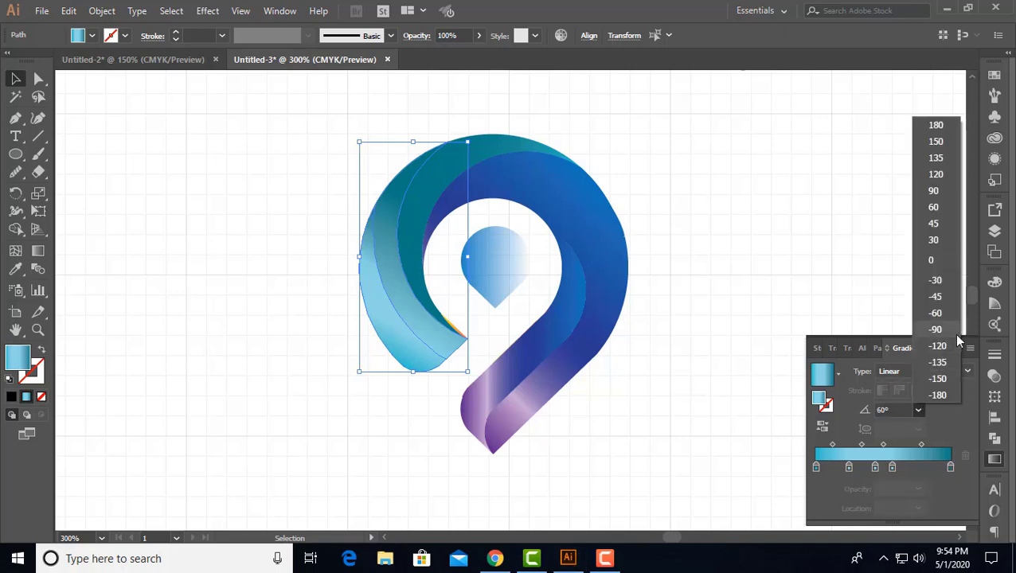
pyautogui.click(937, 240)
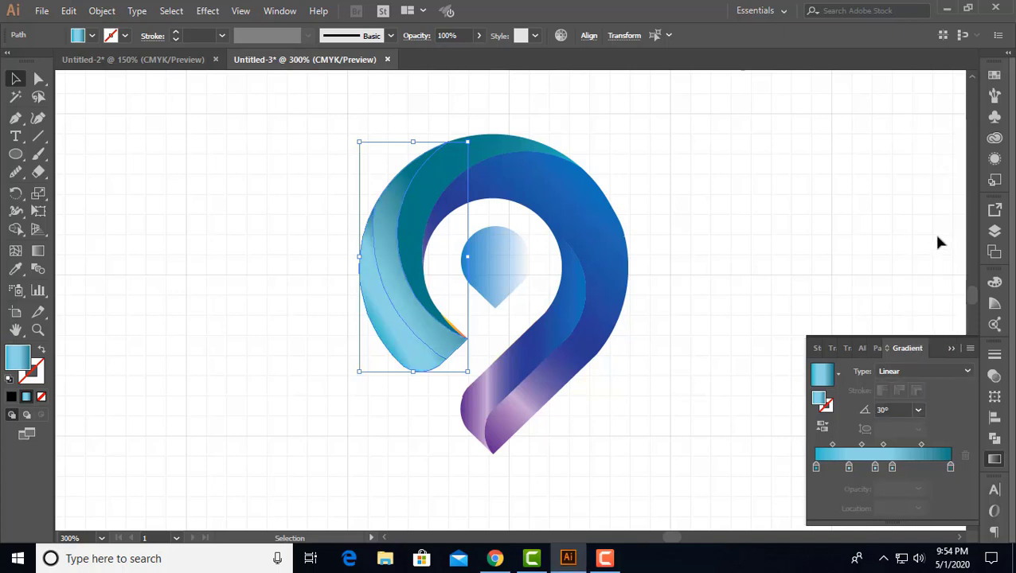
pyautogui.click(918, 409)
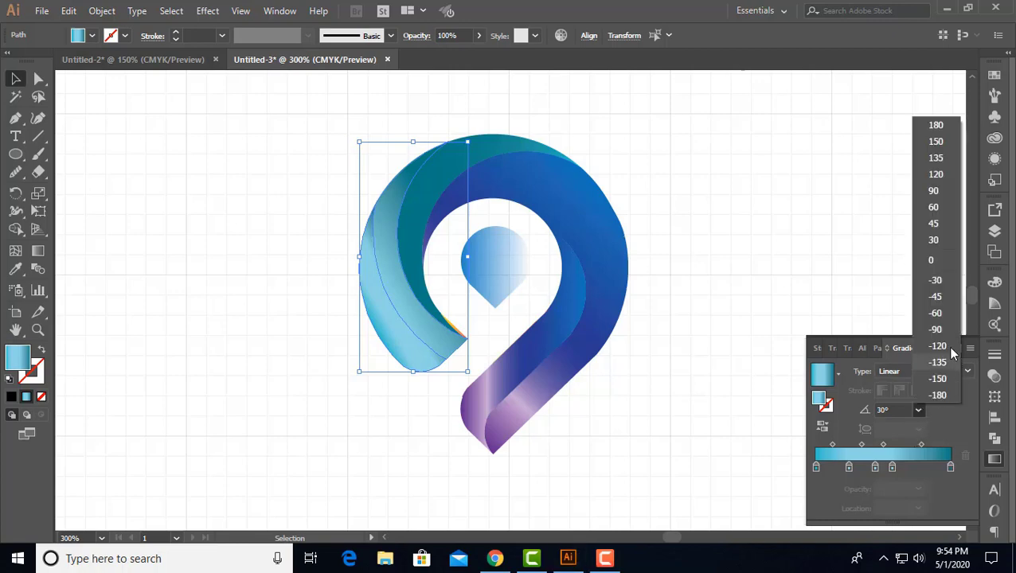
pyautogui.click(942, 313)
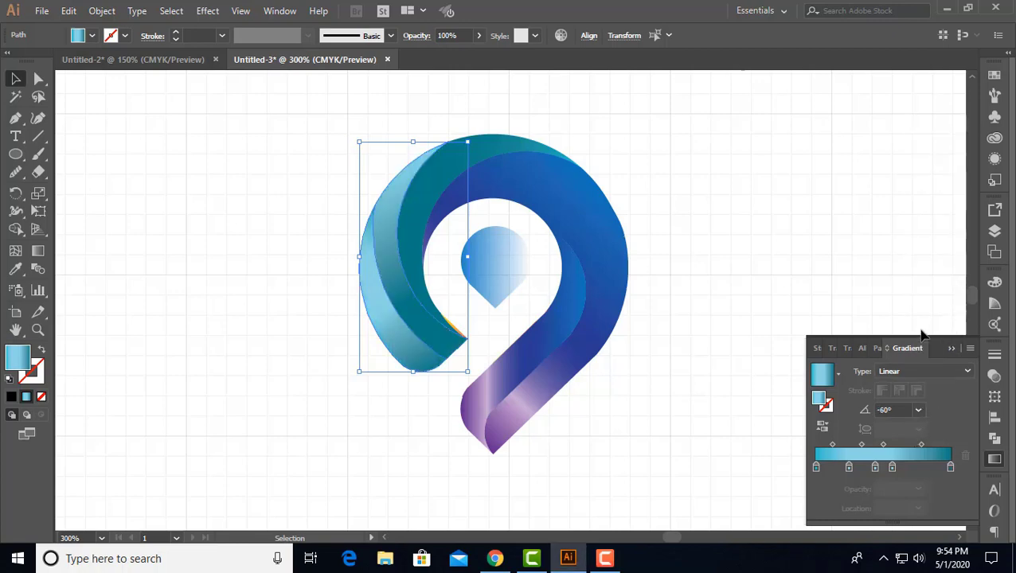
pyautogui.click(919, 409)
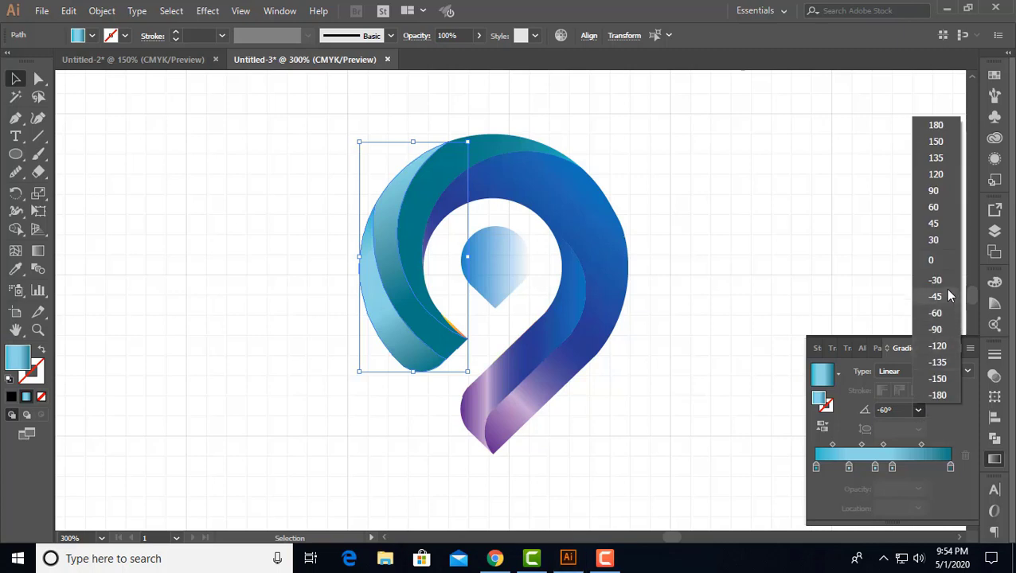
pyautogui.click(948, 294)
# Step: Try a gradient angle of -30° on both light-blue bands of the left arm
pyautogui.click(918, 411)
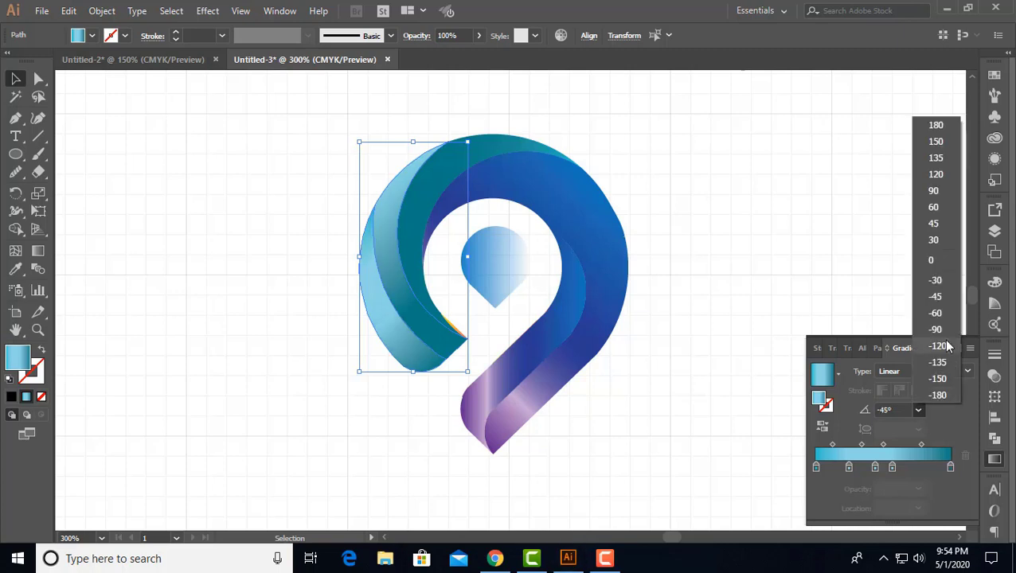
pyautogui.click(944, 279)
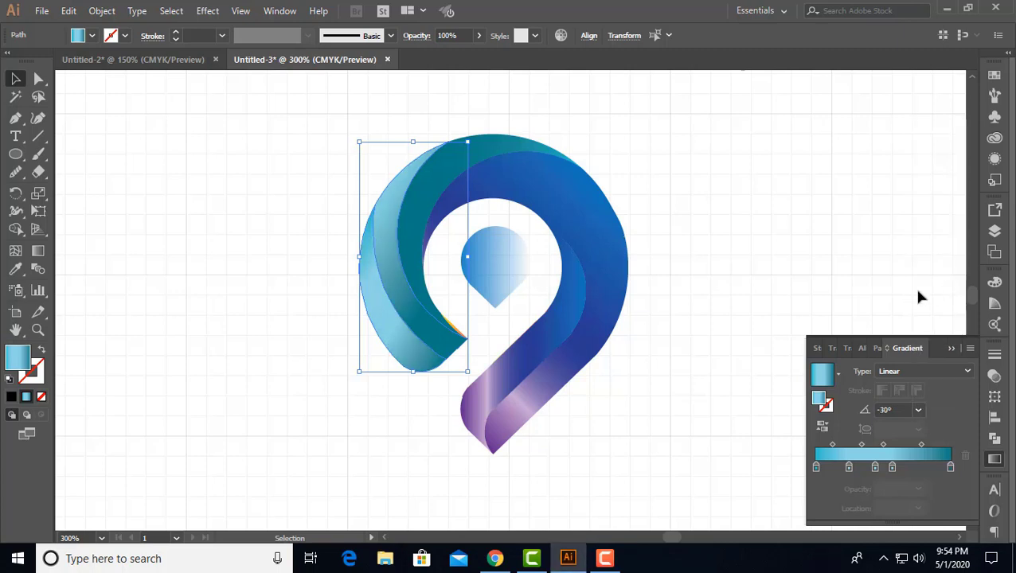
pyautogui.click(648, 419)
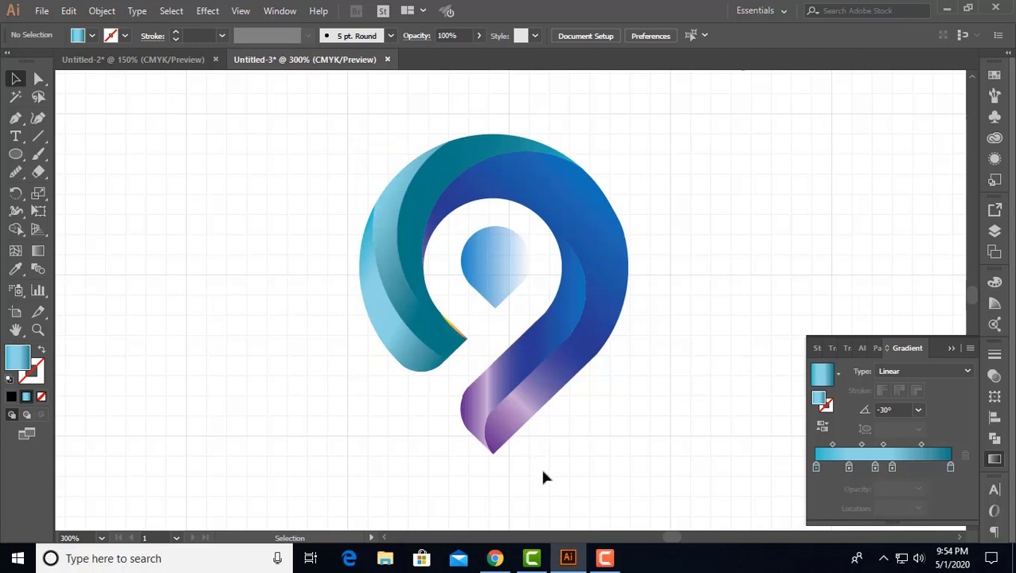
# Step: Try reversing the gradient of the left arm's inner light-blue band, and undo the reversal
pyautogui.click(457, 344)
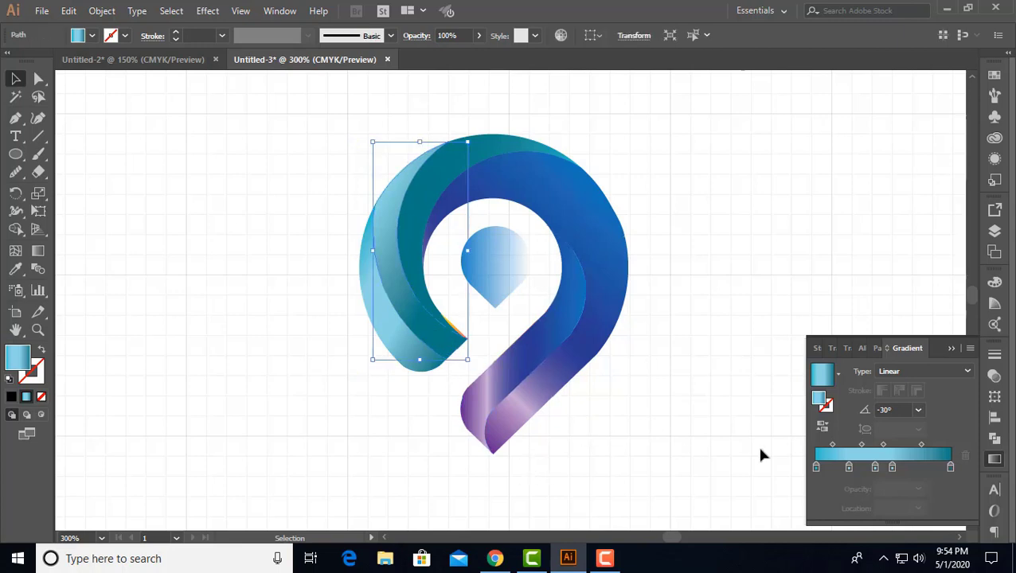
pyautogui.click(822, 428)
pyautogui.click(654, 427)
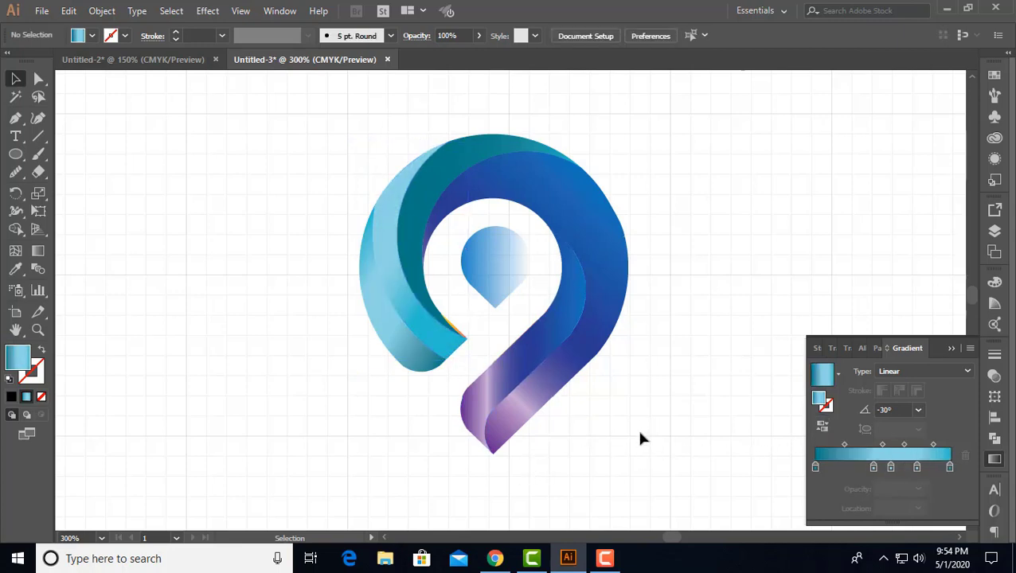
pyautogui.click(436, 341)
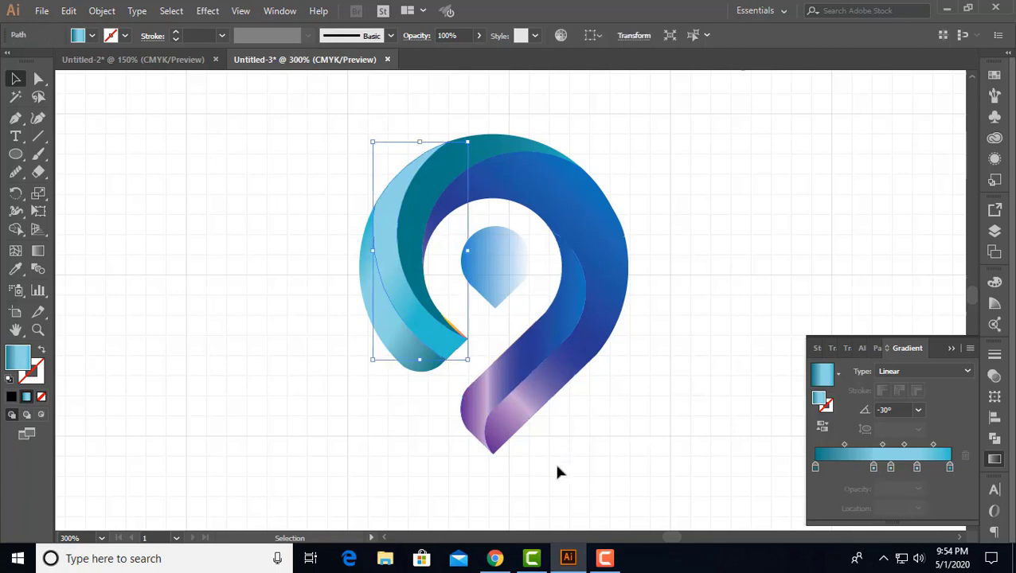
pyautogui.hotkey('ctrl', 'z')
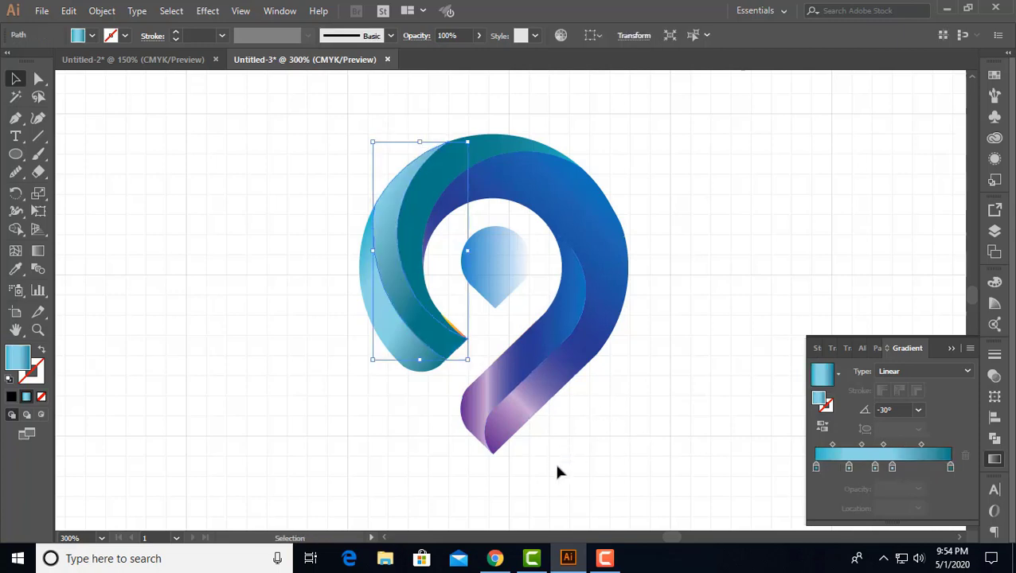
# Step: Try several gradient directions on the outer crescent with the Gradient tool, undo back to the -45° angle on both bands, and deselect
pyautogui.click(404, 347)
pyautogui.click(38, 250)
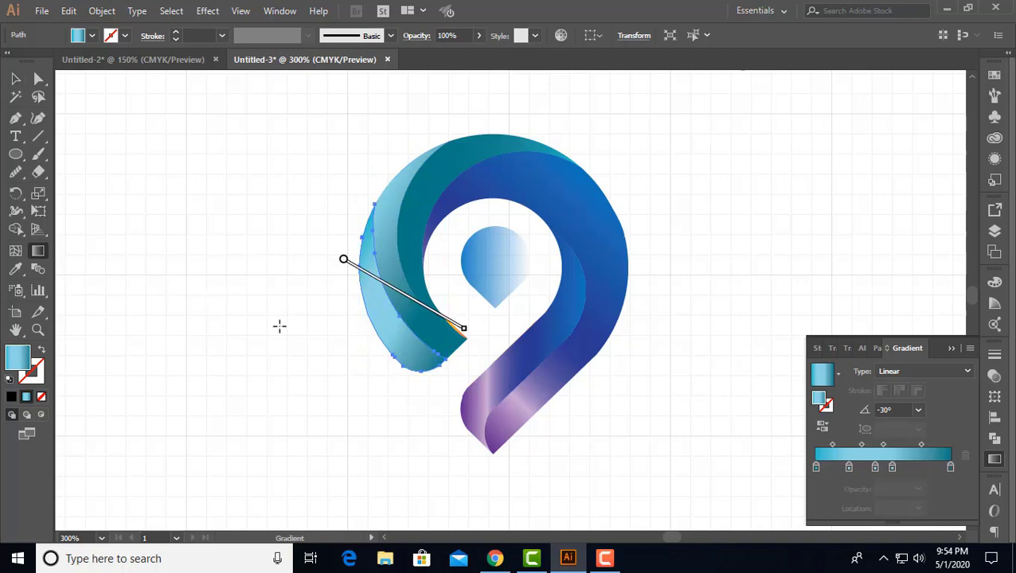
pyautogui.moveTo(333, 269); pyautogui.dragTo(415, 364)
pyautogui.moveTo(353, 249)
pyautogui.mouseDown()
pyautogui.moveTo(461, 357)
pyautogui.moveTo(319, 220)
pyautogui.moveTo(330, 200)
pyautogui.mouseUp()
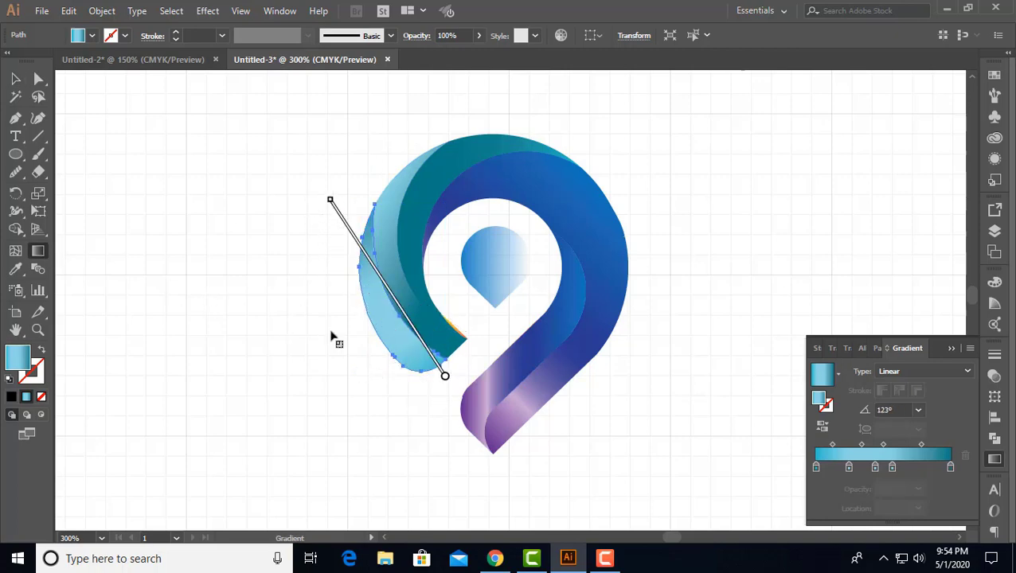
pyautogui.moveTo(321, 304); pyautogui.dragTo(464, 275)
pyautogui.moveTo(338, 234); pyautogui.dragTo(490, 388)
pyautogui.moveTo(270, 290); pyautogui.dragTo(561, 371)
pyautogui.hotkey('ctrl', 'z')
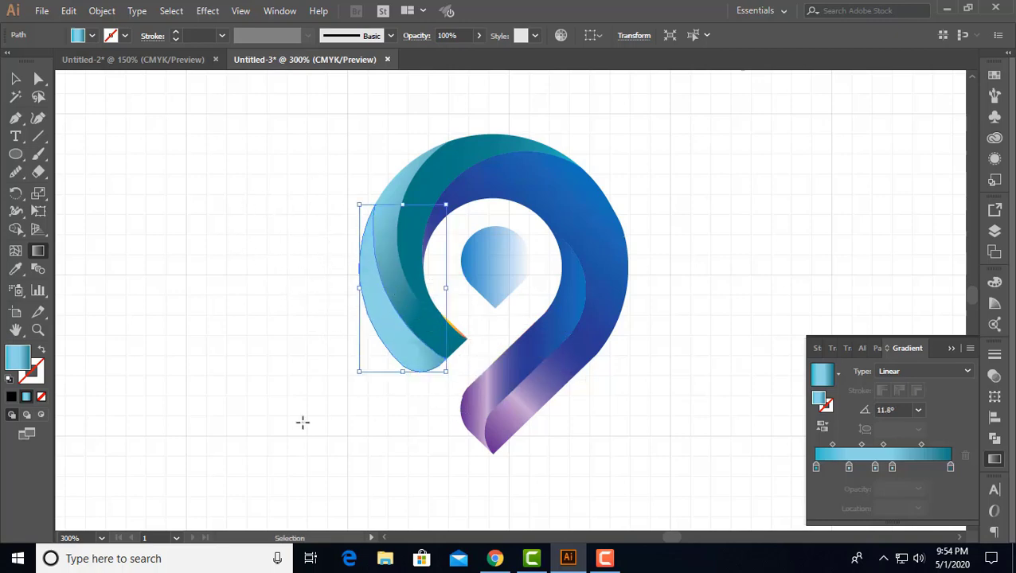
pyautogui.hotkey('ctrl', 'z')
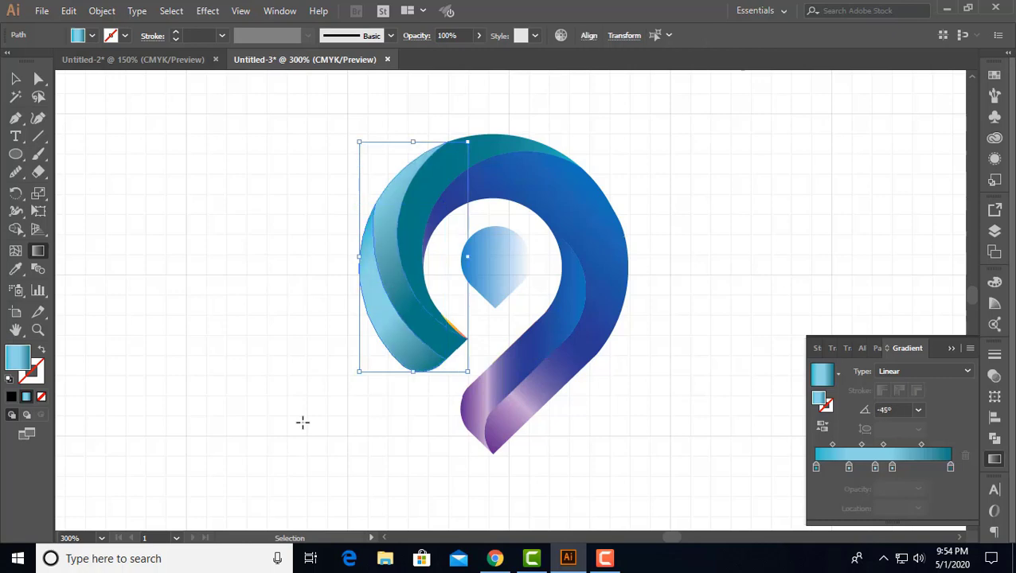
pyautogui.press('g')
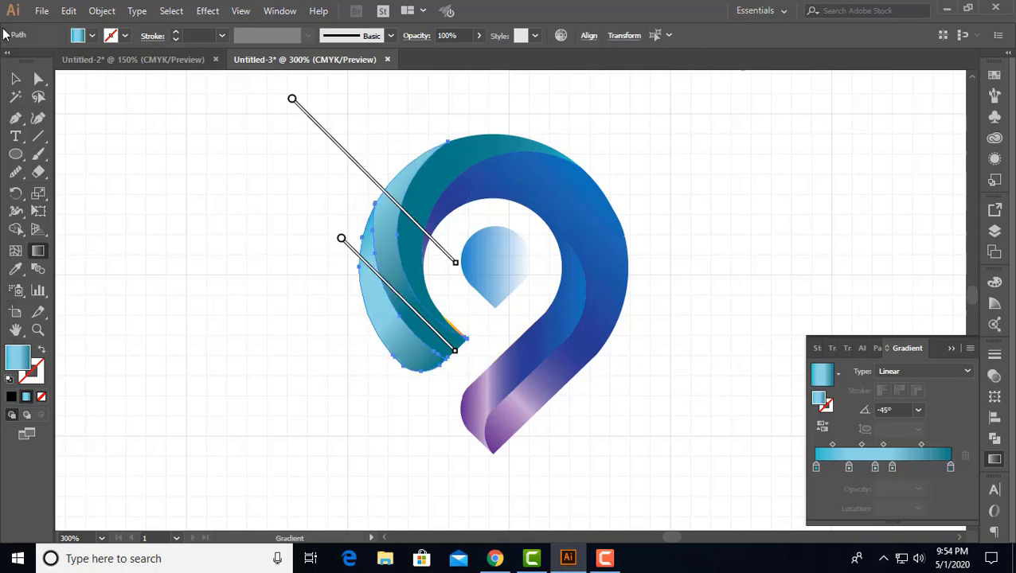
pyautogui.click(15, 78)
pyautogui.click(279, 387)
# Step: Fill the dark teal band arching over the logo with the solid color #2D5B5E
pyautogui.moveTo(689, 384); pyautogui.dragTo(636, 370)
pyautogui.click(363, 222)
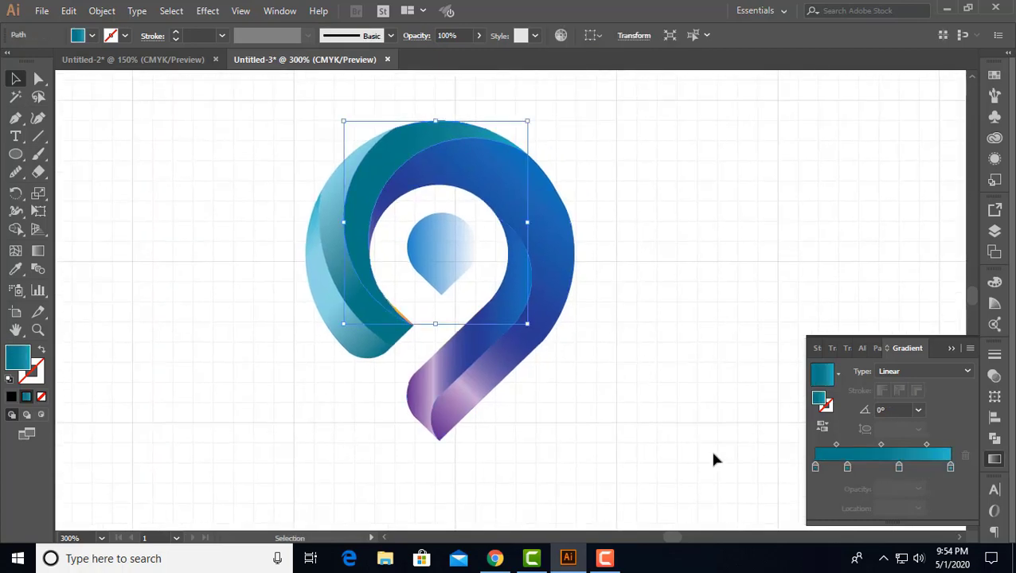
pyautogui.hscroll(-2, 713, 460)
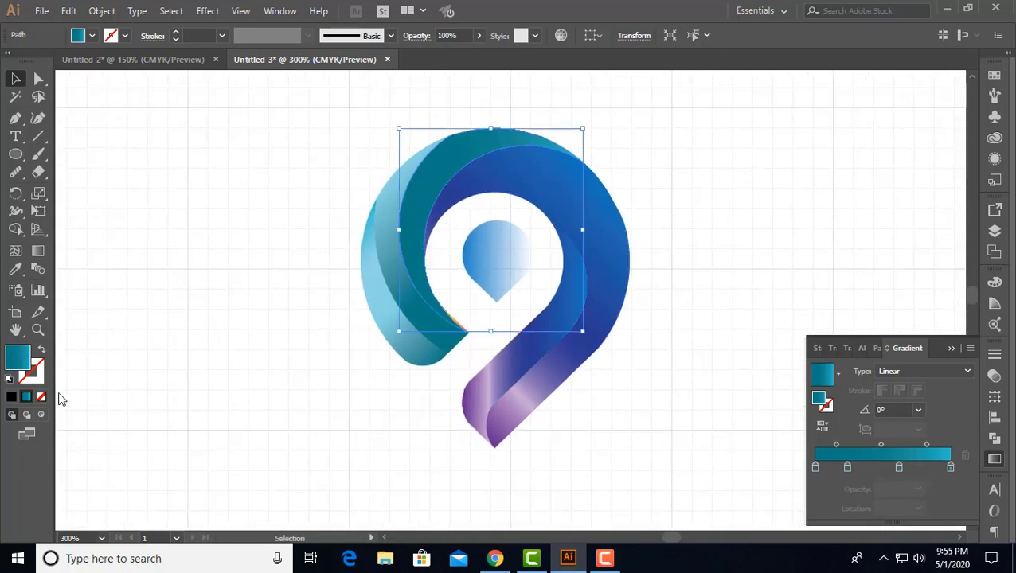
pyautogui.doubleClick(17, 359)
pyautogui.moveTo(242, 351); pyautogui.dragTo(174, 376)
pyautogui.click(420, 270)
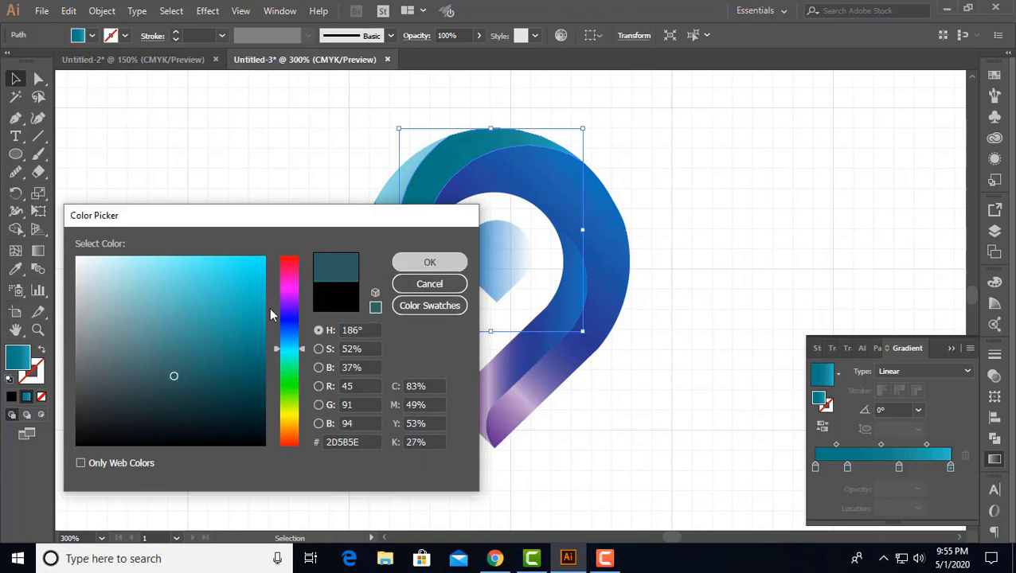
pyautogui.click(241, 299)
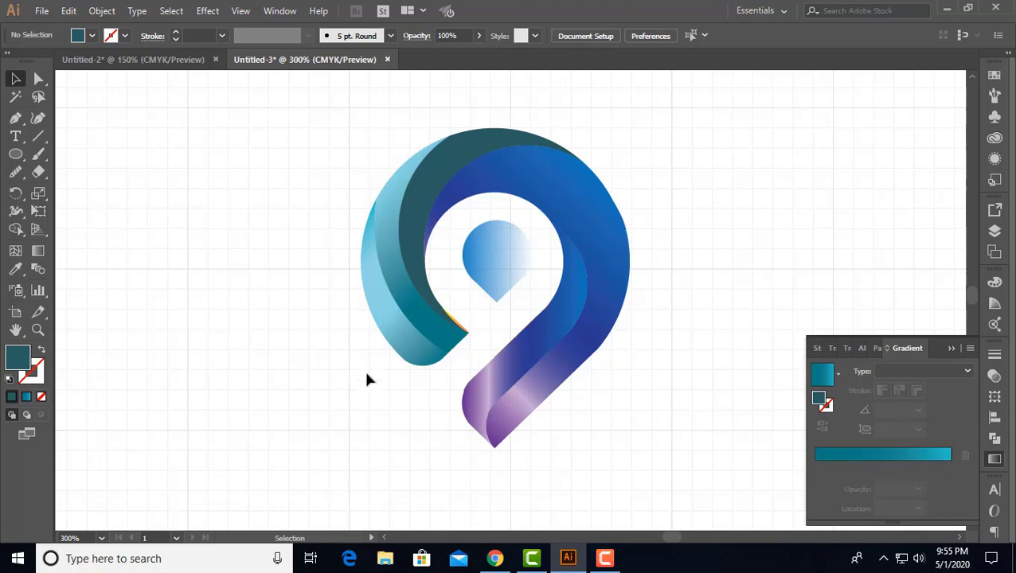
# Step: Delete the leftover orange sliver along the inner edge near the left arm's tip
pyautogui.moveTo(379, 383); pyautogui.dragTo(475, 322)
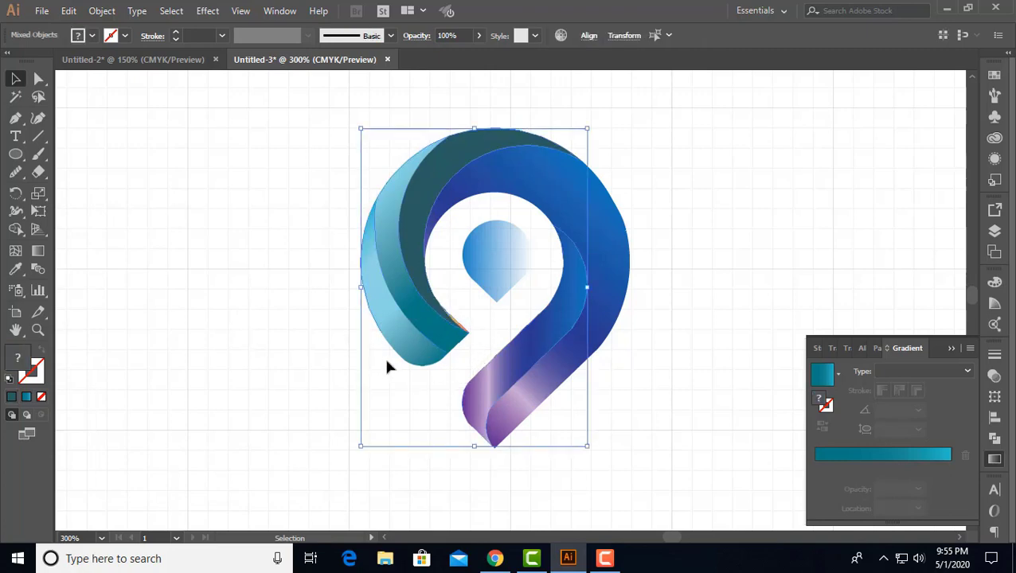
pyautogui.scroll(2, 346, 364)
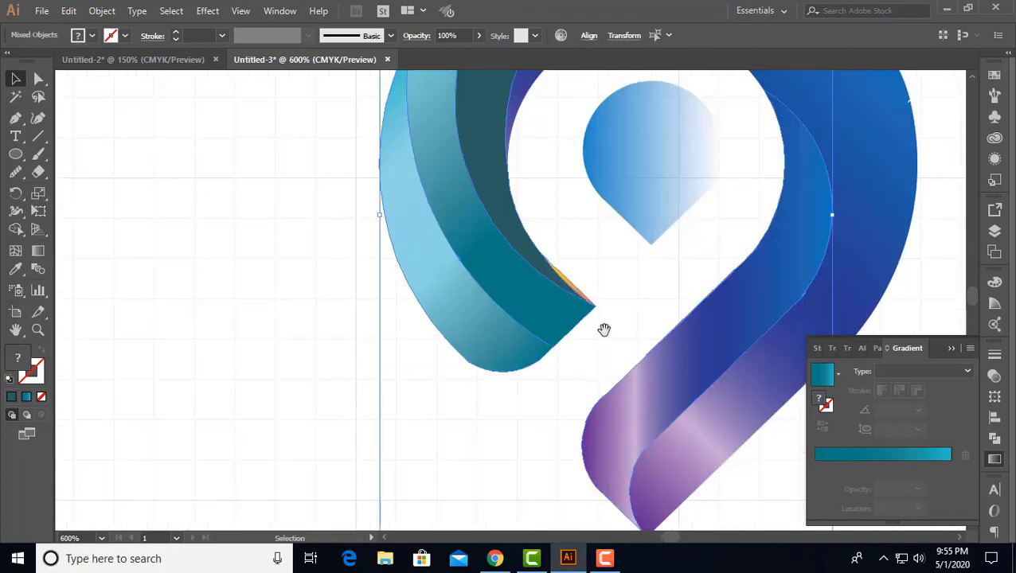
pyautogui.moveTo(633, 289); pyautogui.dragTo(423, 348)
pyautogui.click(379, 351)
pyautogui.press('Delete')
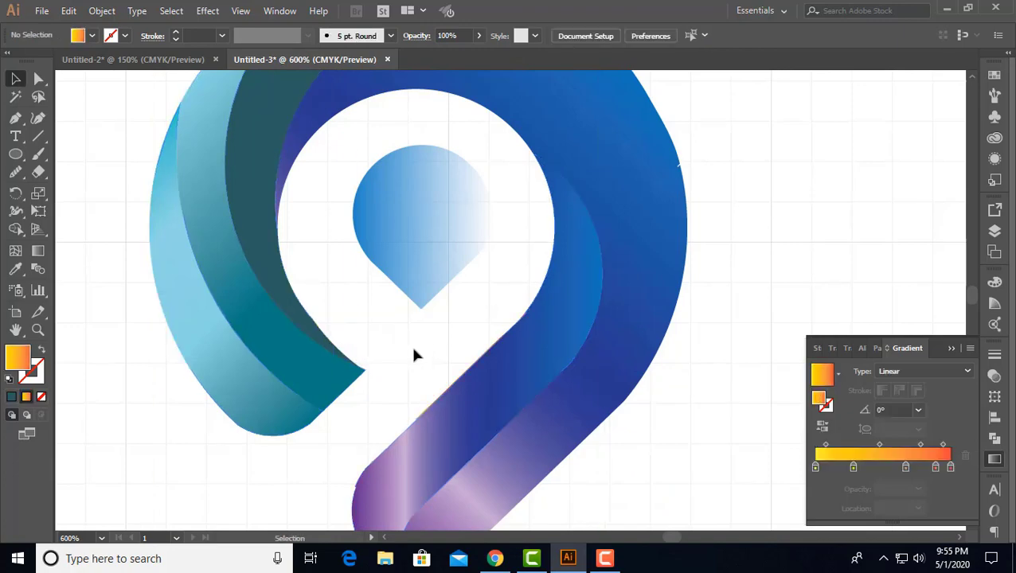
# Step: Fill the small pin shape in the logo's center with the solid light blue #26E8F7 and deselect it
pyautogui.scroll(-3, 390, 350)
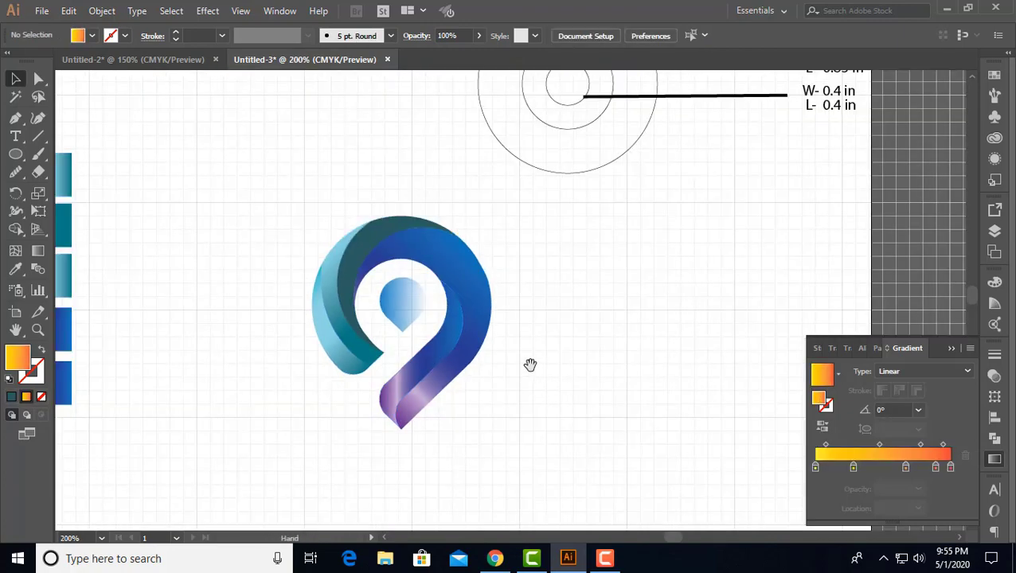
pyautogui.click(431, 276)
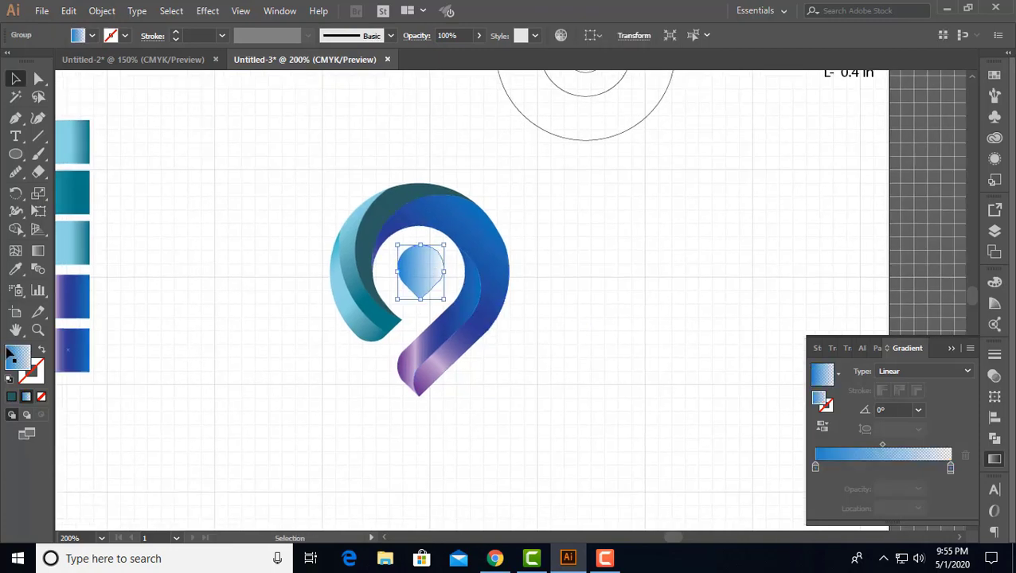
pyautogui.doubleClick(17, 360)
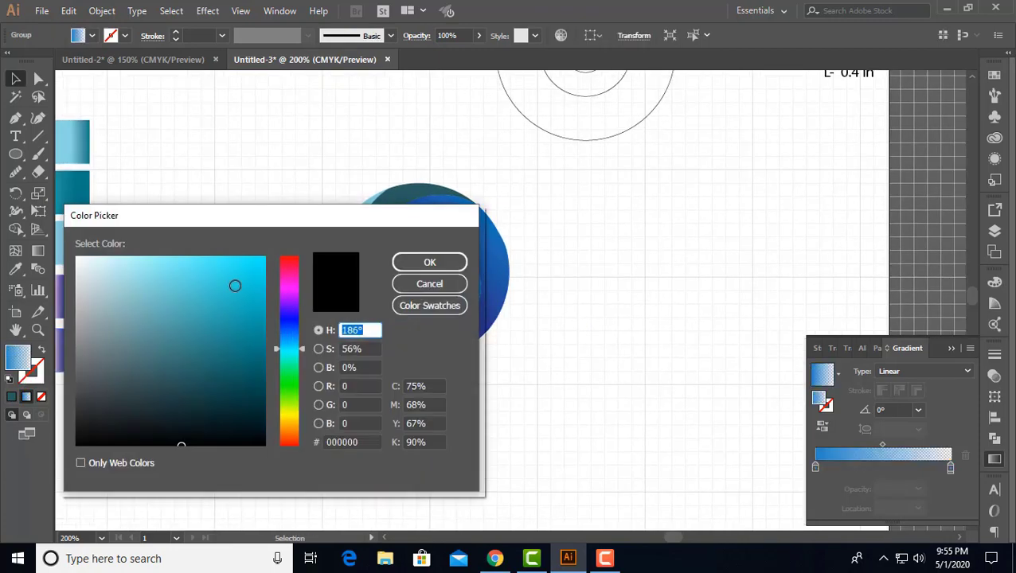
pyautogui.click(237, 265)
pyautogui.click(239, 262)
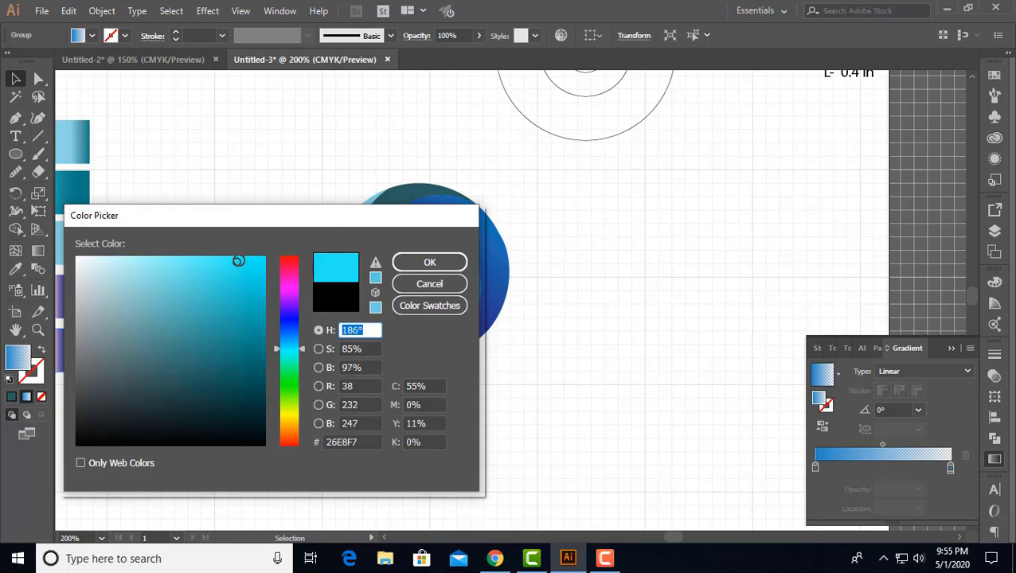
pyautogui.click(442, 263)
pyautogui.click(534, 362)
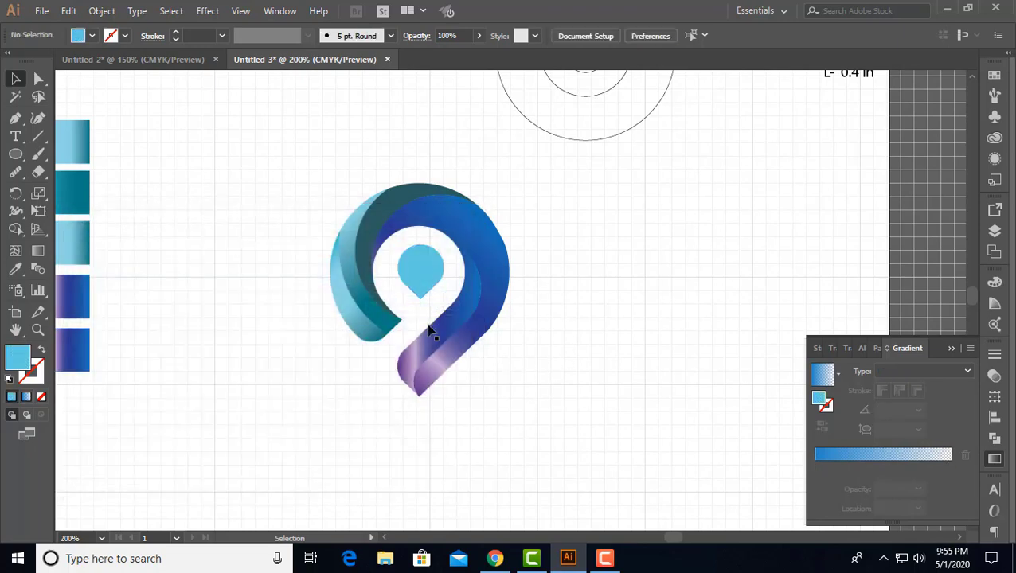
pyautogui.click(421, 270)
pyautogui.click(605, 359)
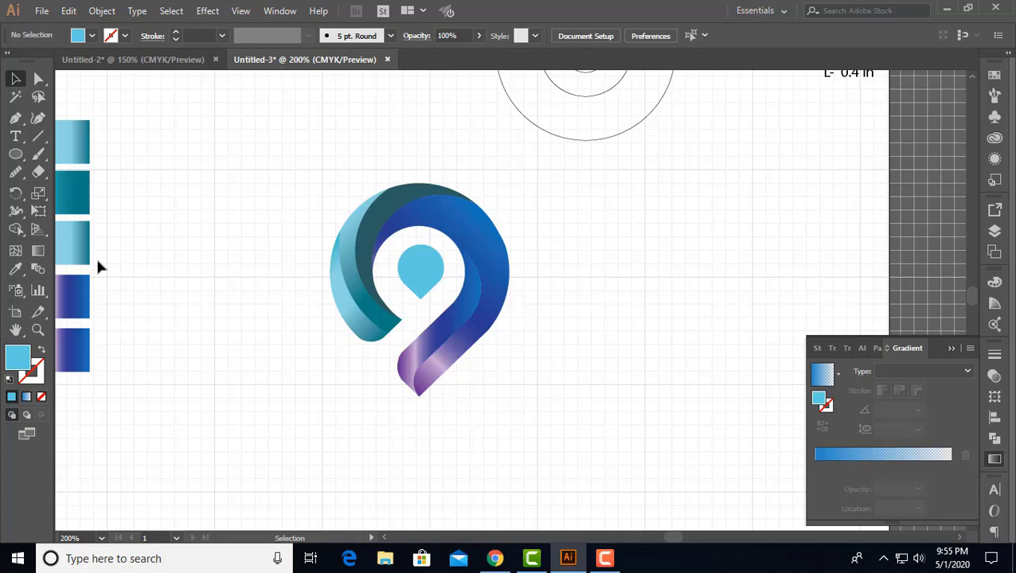
# Step: Draw a closed curved highlight about 0.21 in wide and 0.13 in high on the central pin's upper right with the Pen tool
pyautogui.click(15, 118)
pyautogui.scroll(1, 354, 216)
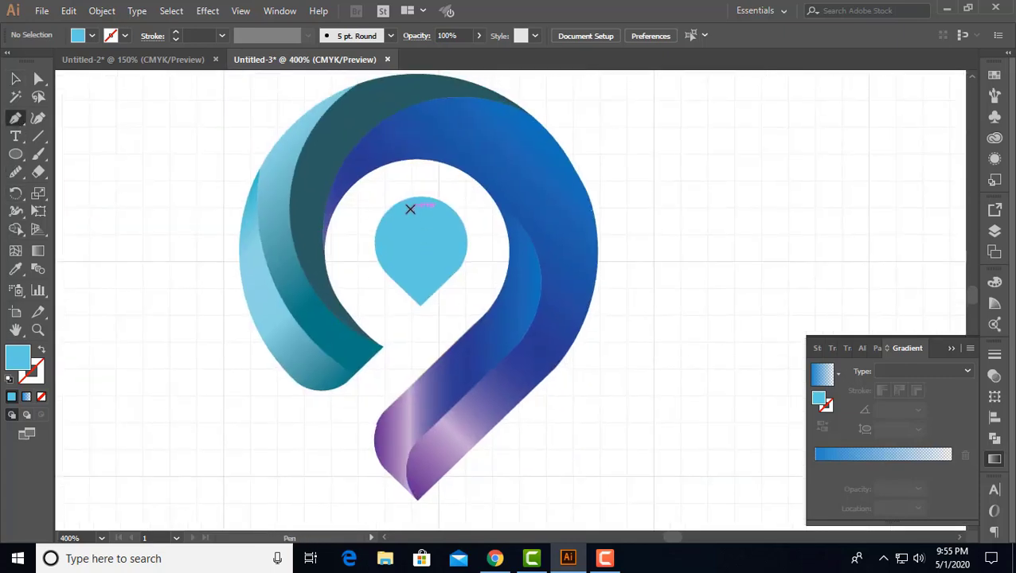
pyautogui.click(411, 209)
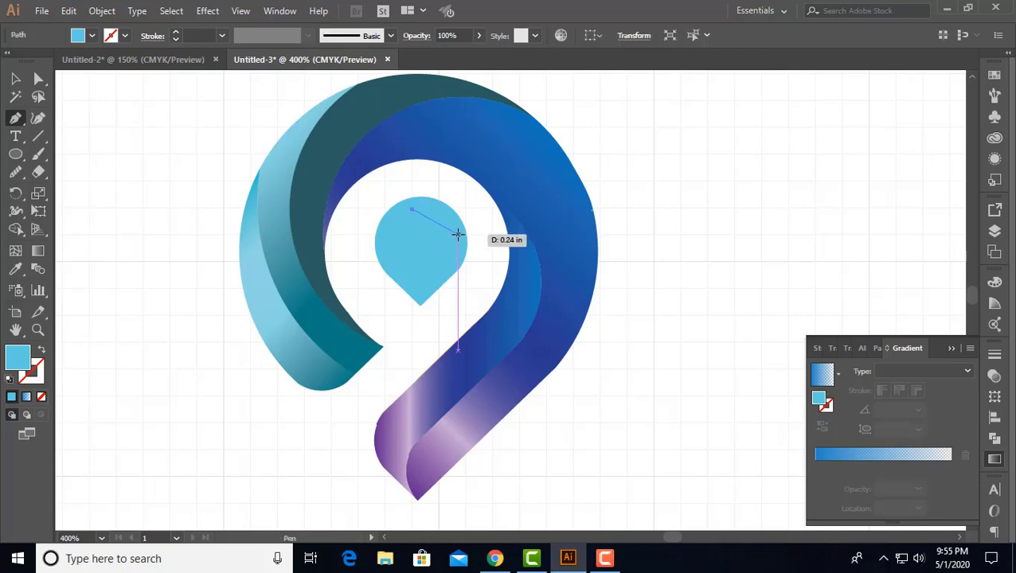
pyautogui.moveTo(458, 233); pyautogui.dragTo(475, 276)
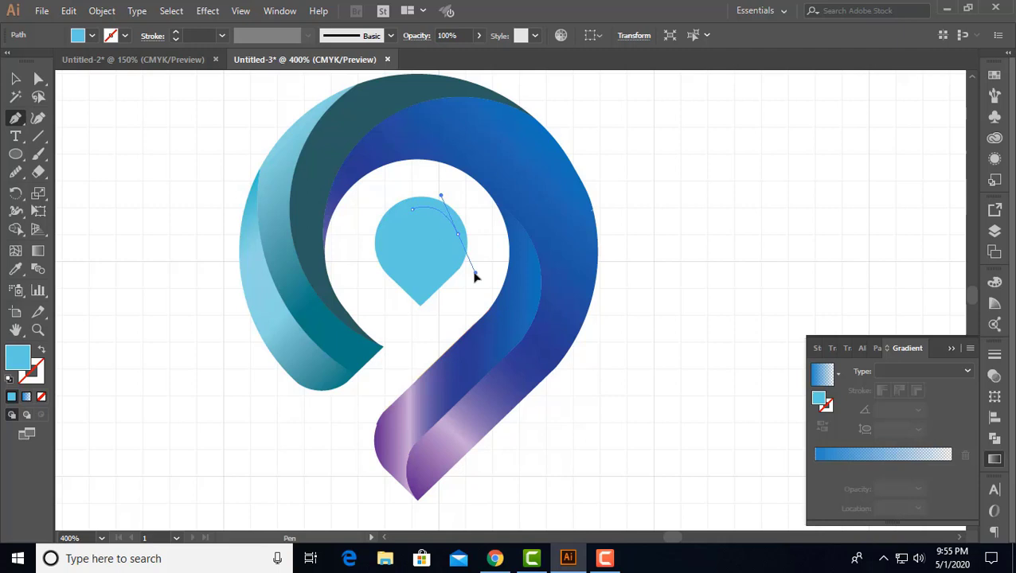
pyautogui.click(458, 234)
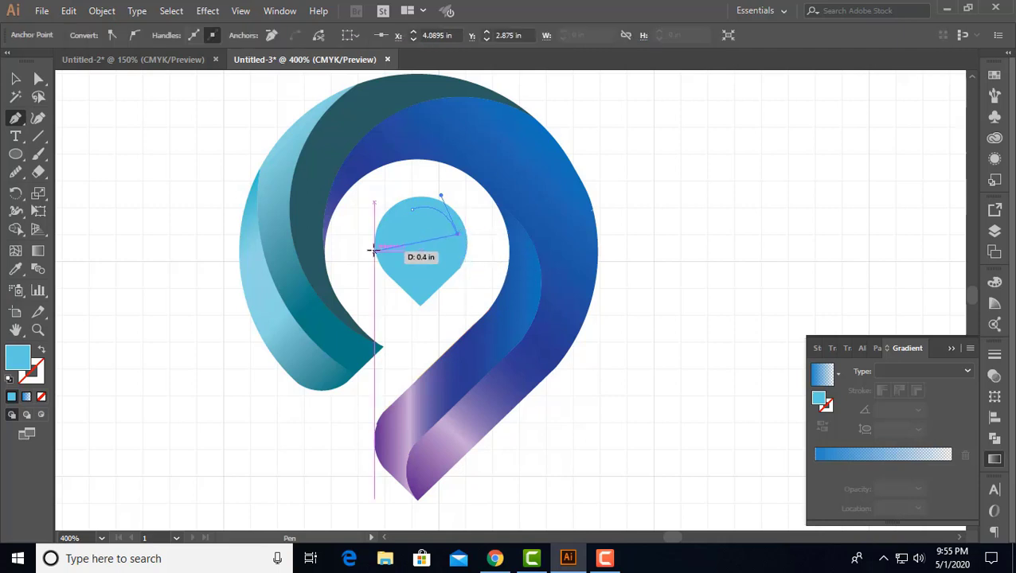
pyautogui.click(411, 212)
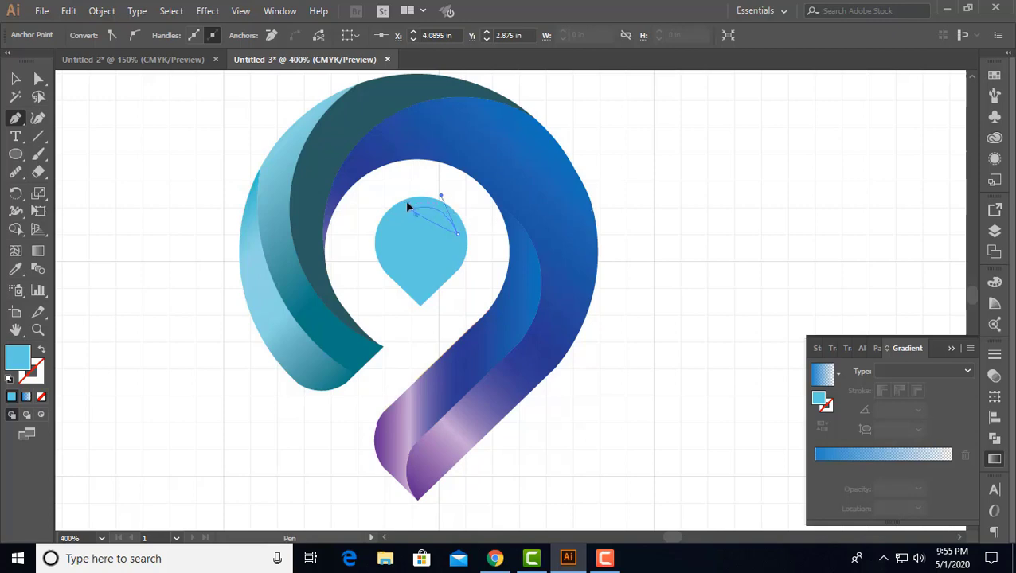
# Step: Fill the highlight shape with the solid pale blue #9BF7F9
pyautogui.click(18, 80)
pyautogui.doubleClick(17, 358)
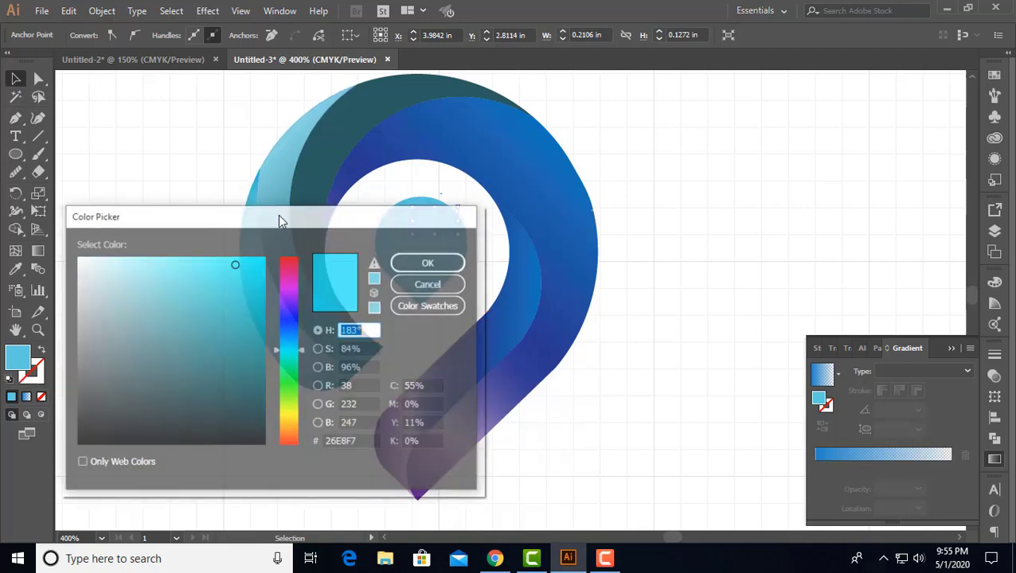
pyautogui.moveTo(192, 261); pyautogui.dragTo(147, 259)
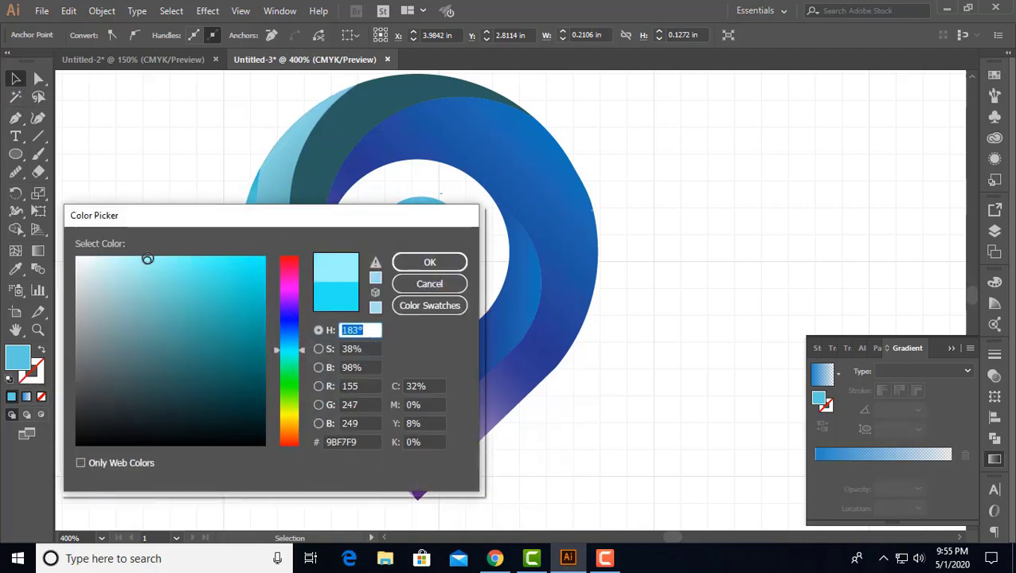
pyautogui.click(454, 264)
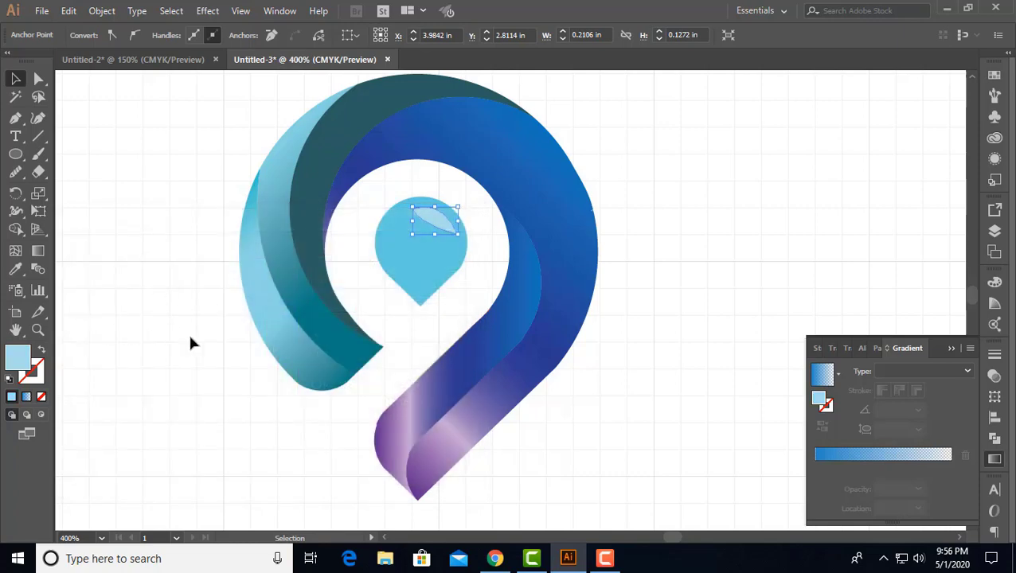
# Step: Copy the third swatch's light-blue-to-teal gradient onto the highlight with the Eyedropper and set the gradient angle to -45°
pyautogui.hscroll(-3, 239, 335)
pyautogui.press('a')
pyautogui.scroll(-2, 266, 350)
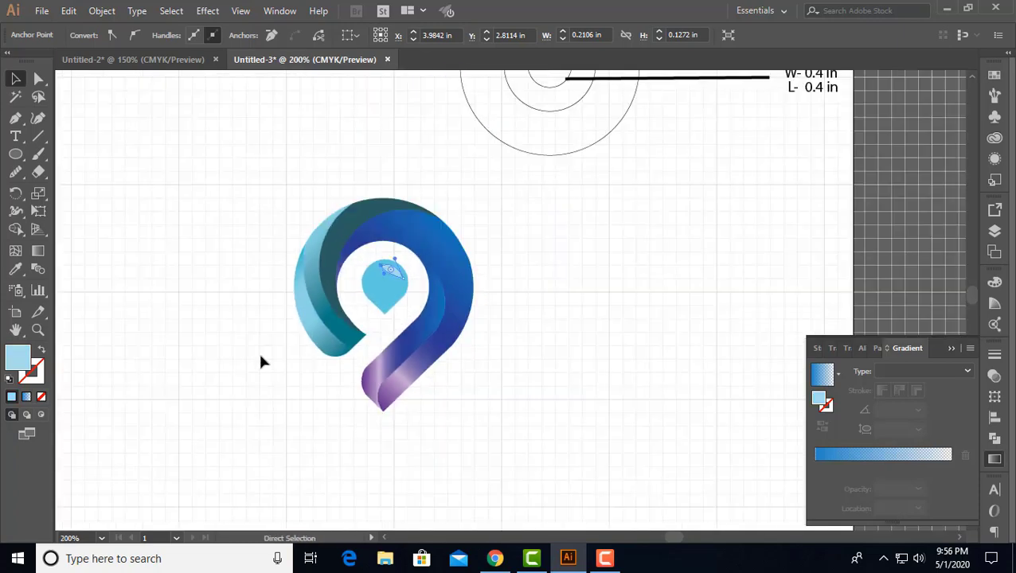
pyautogui.press('v')
pyautogui.hscroll(-3, 274, 351)
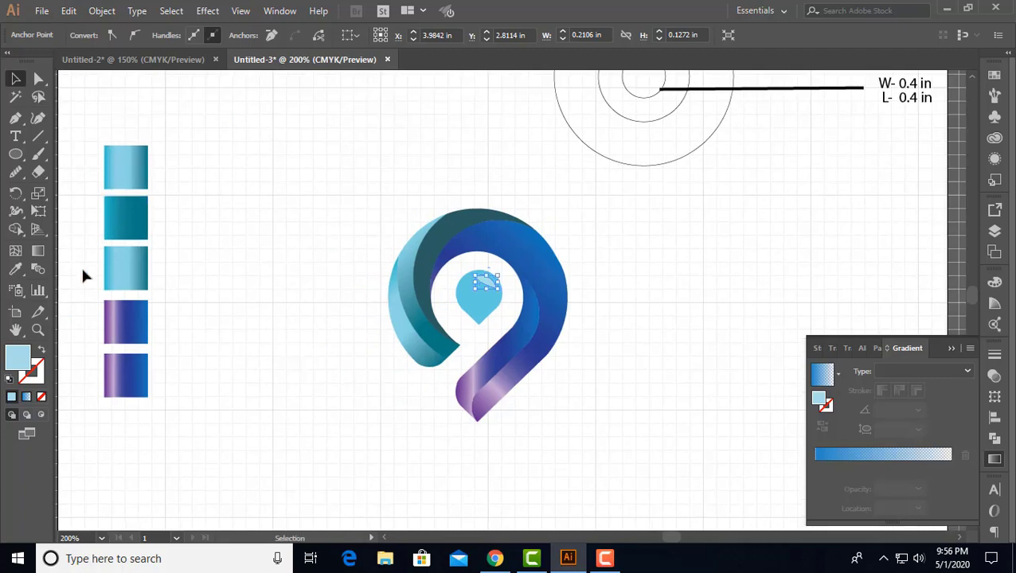
pyautogui.click(15, 269)
pyautogui.click(127, 270)
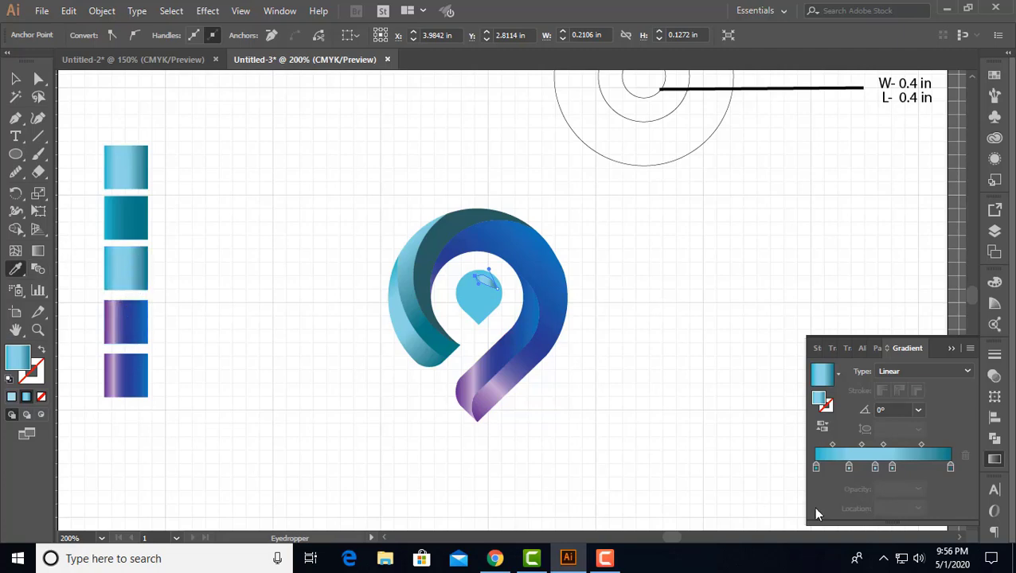
pyautogui.click(918, 410)
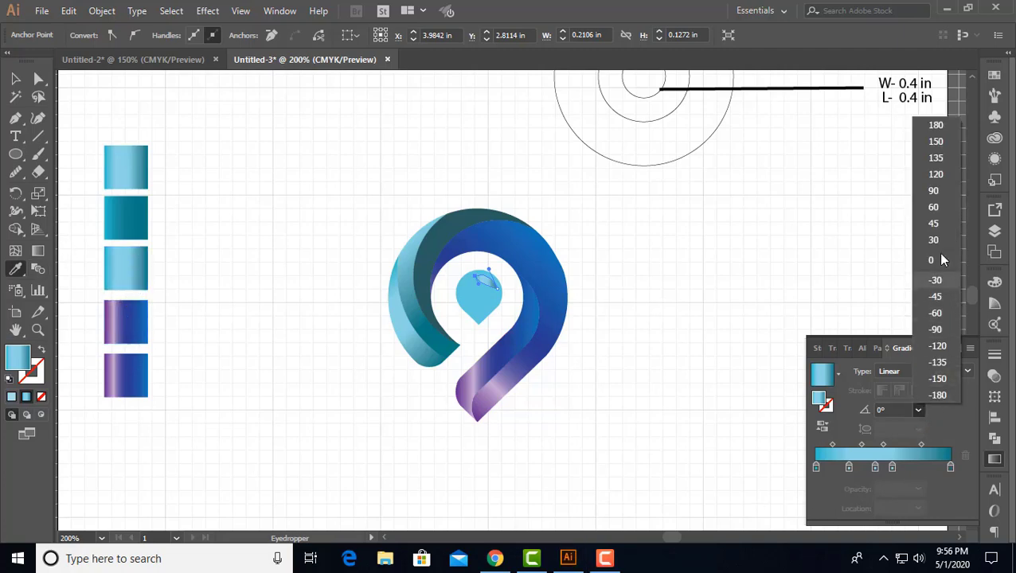
pyautogui.click(947, 297)
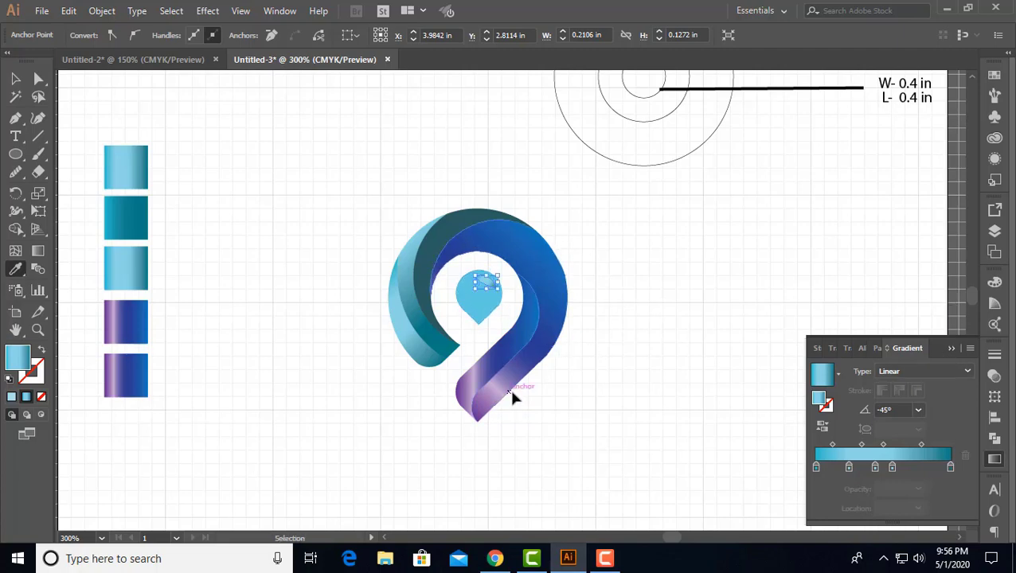
# Step: Redirect the highlight's gradient to about 64.7° with the Gradient tool and shift its middle color stops toward the gradient's start
pyautogui.scroll(2, 509, 390)
pyautogui.moveTo(633, 273); pyautogui.dragTo(678, 359)
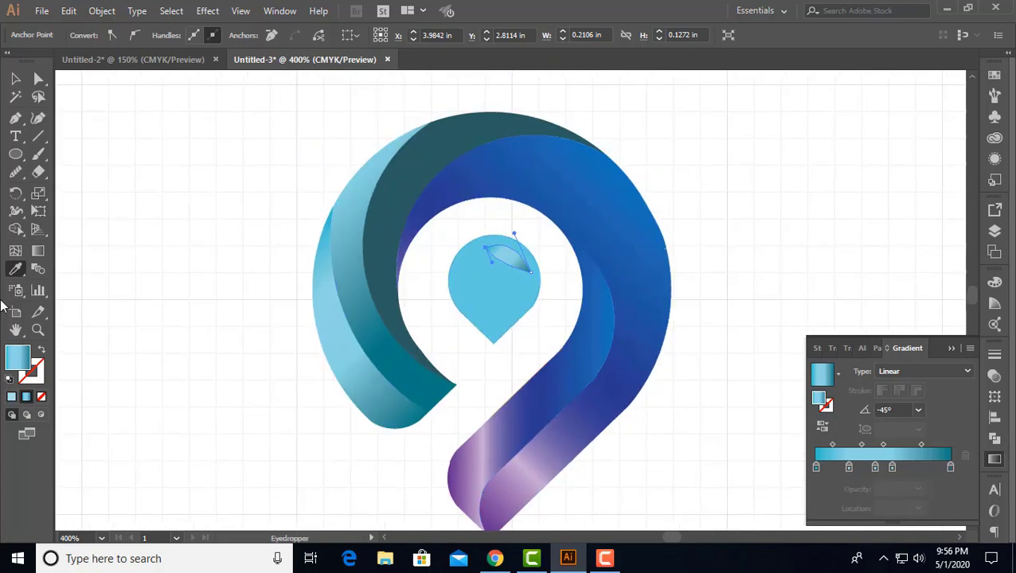
pyautogui.click(37, 251)
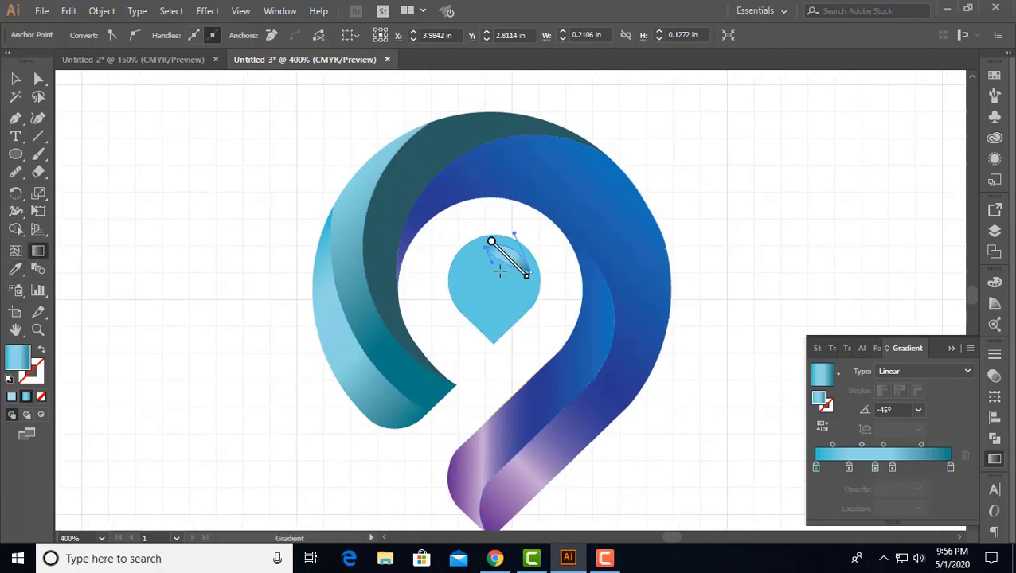
pyautogui.moveTo(503, 272); pyautogui.dragTo(523, 231)
pyautogui.moveTo(522, 247)
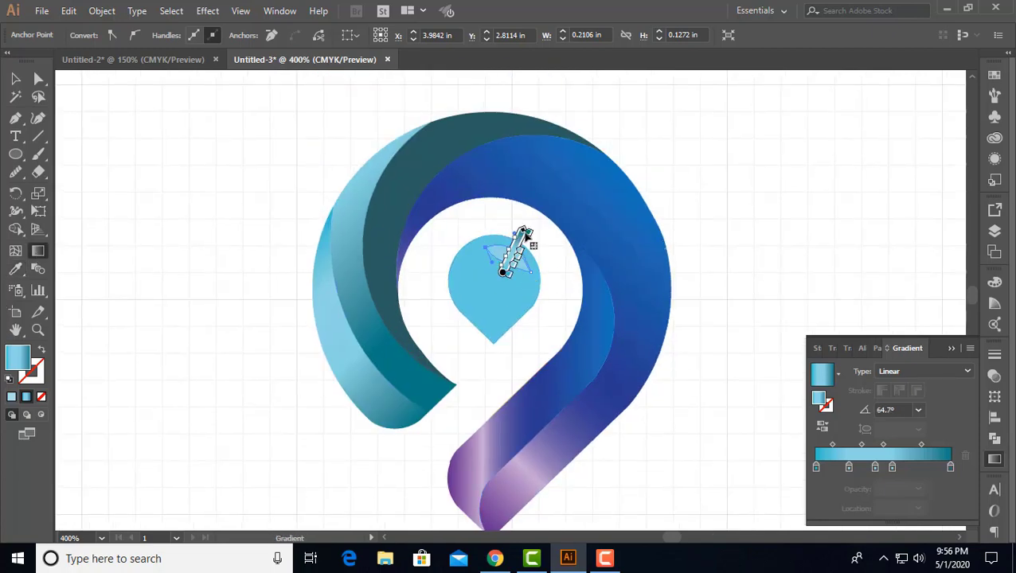
pyautogui.moveTo(515, 250); pyautogui.dragTo(506, 266)
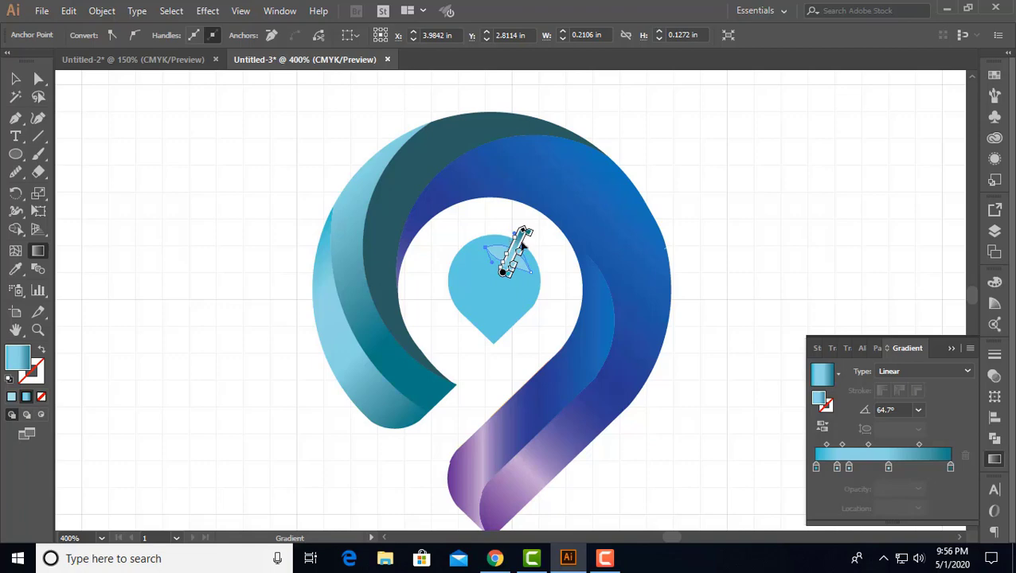
pyautogui.moveTo(518, 247); pyautogui.dragTo(504, 278)
# Step: Set the highlight's opacity to 82% and deselect it
pyautogui.press('v')
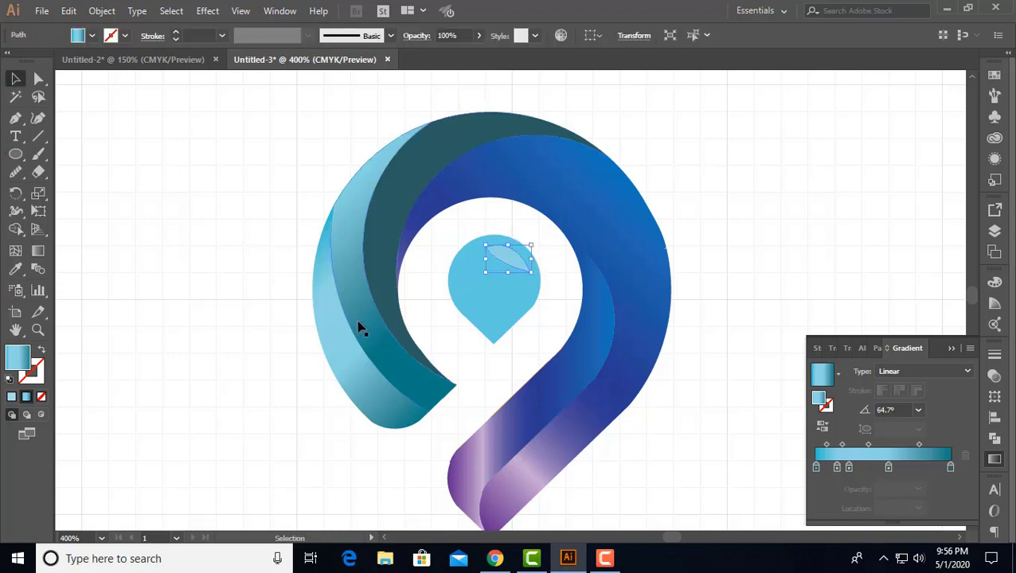
pyautogui.click(478, 36)
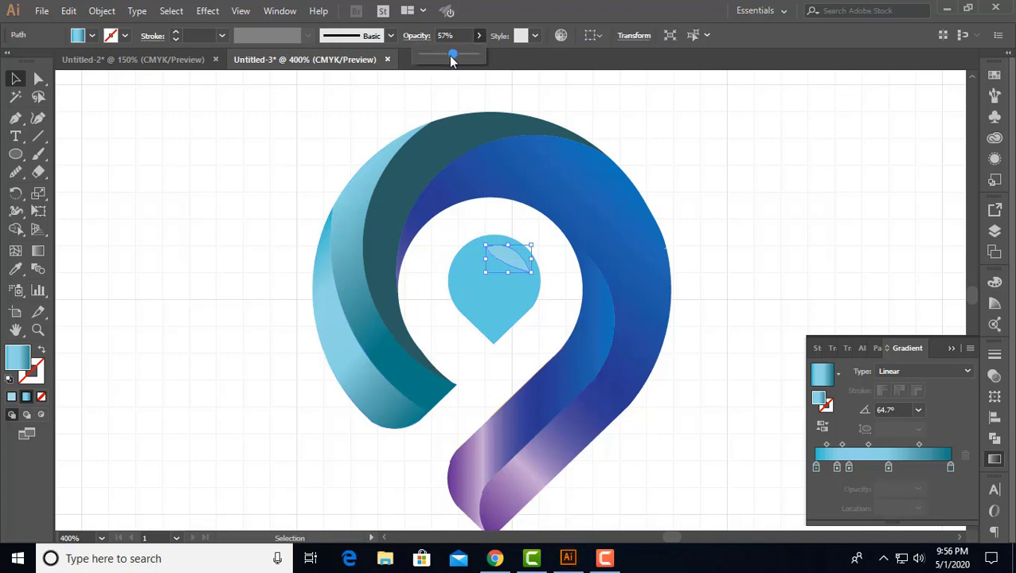
pyautogui.moveTo(451, 58); pyautogui.dragTo(460, 55)
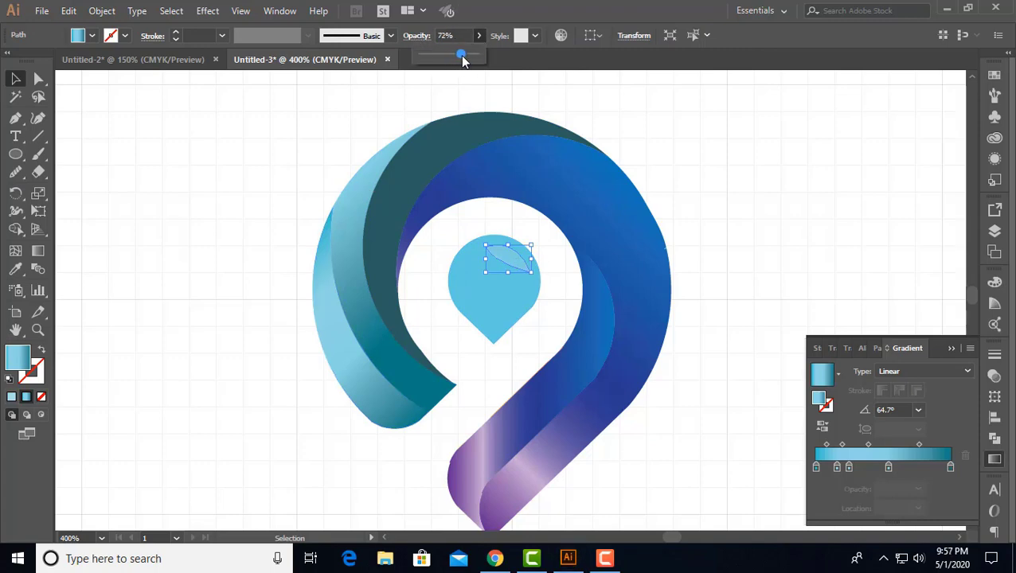
pyautogui.click(280, 249)
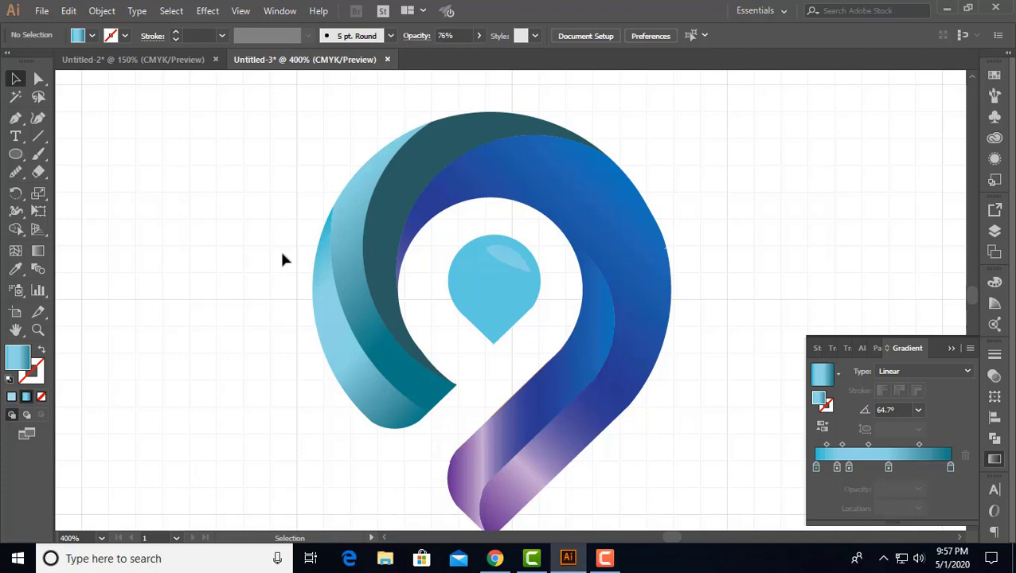
pyautogui.click(515, 266)
pyautogui.click(479, 35)
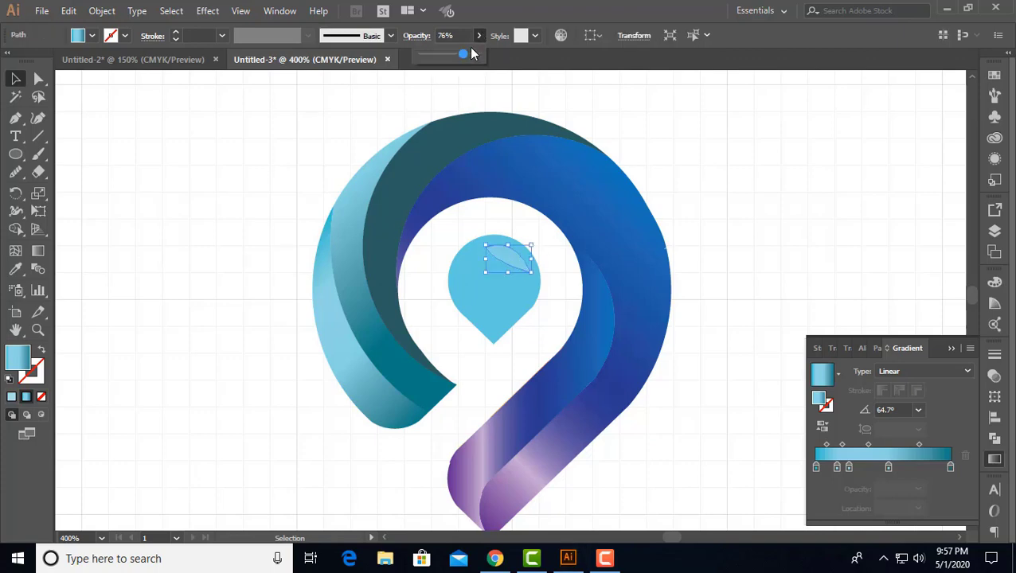
pyautogui.moveTo(461, 55); pyautogui.dragTo(468, 55)
pyautogui.click(283, 203)
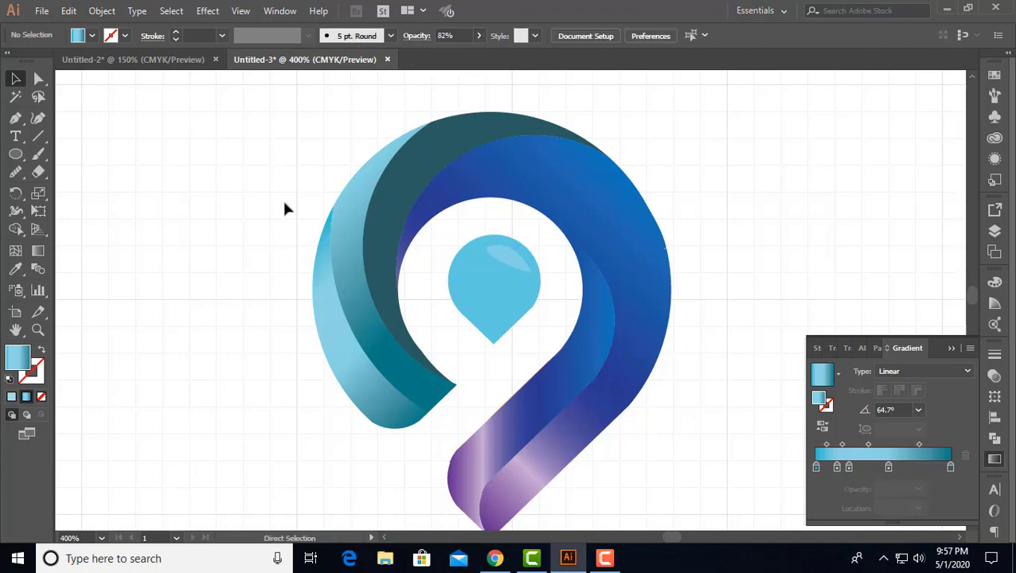
# Step: Rotate the highlight by about 180° and nudge it into place along the central pin's upper-right edge
pyautogui.scroll(-2, 288, 209)
pyautogui.moveTo(541, 303); pyautogui.dragTo(555, 283)
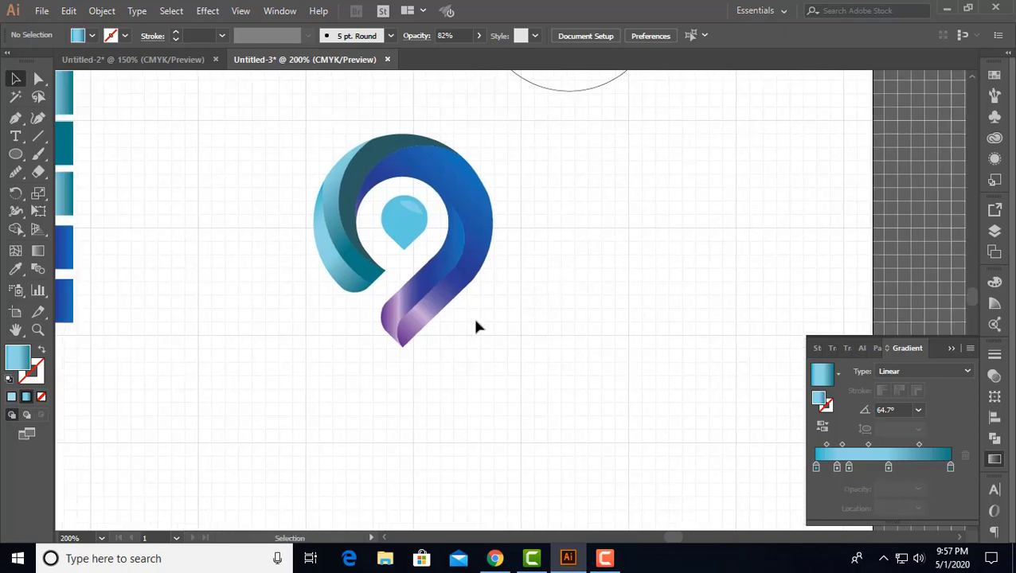
pyautogui.click(415, 212)
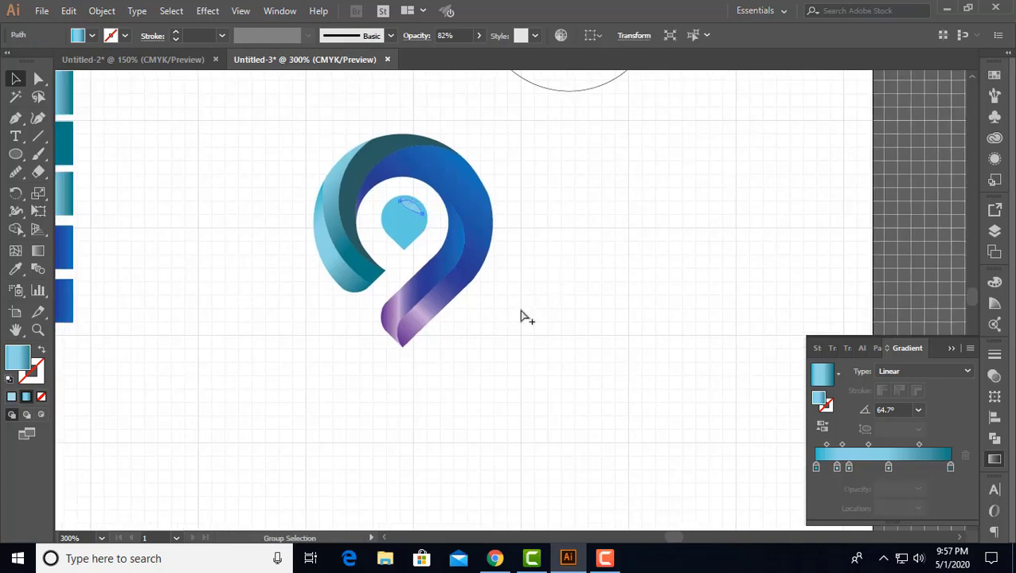
pyautogui.scroll(3, 522, 315)
pyautogui.click(572, 260)
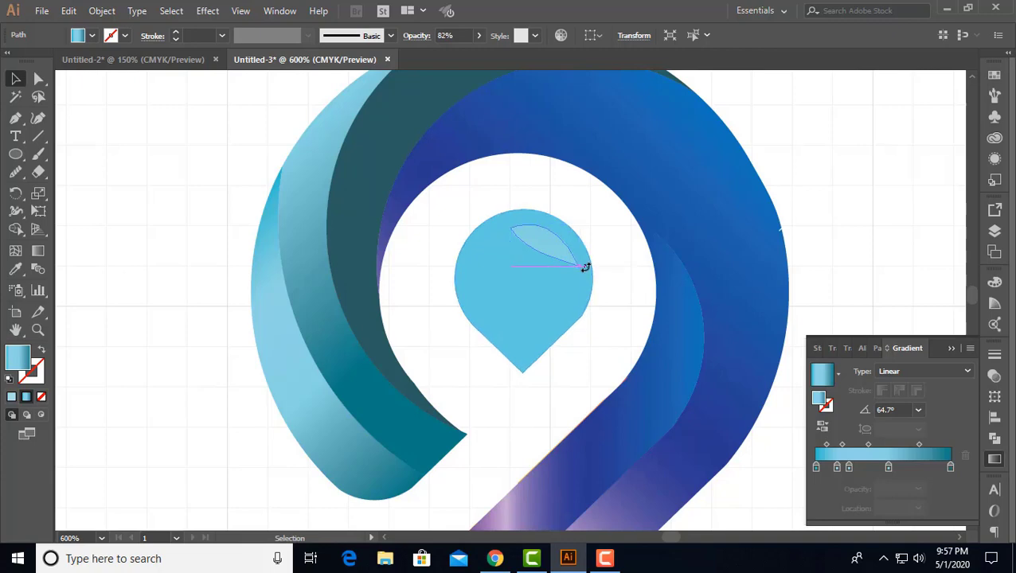
pyautogui.moveTo(585, 268); pyautogui.dragTo(503, 208)
pyautogui.moveTo(555, 260)
pyautogui.mouseDown()
pyautogui.moveTo(559, 251)
pyautogui.moveTo(546, 253)
pyautogui.mouseUp()
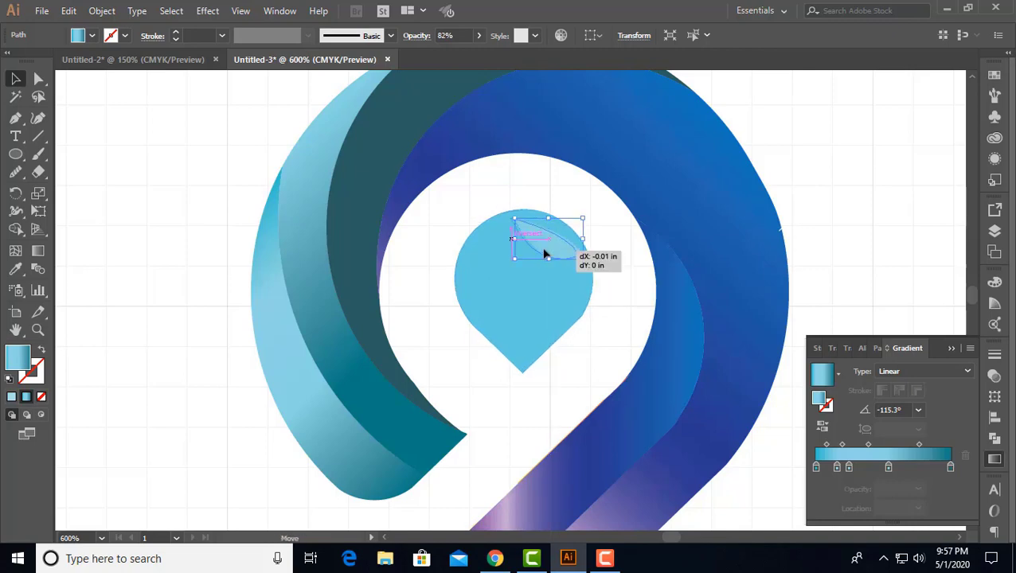
pyautogui.click(618, 310)
pyautogui.scroll(-3, 594, 303)
pyautogui.scroll(-2, 671, 327)
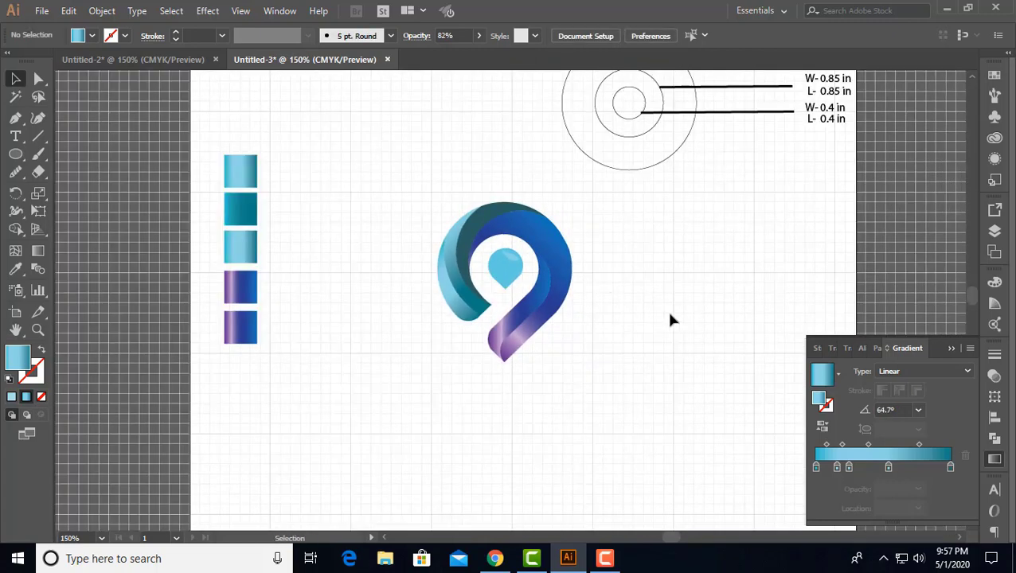
pyautogui.hscroll(1, 635, 313)
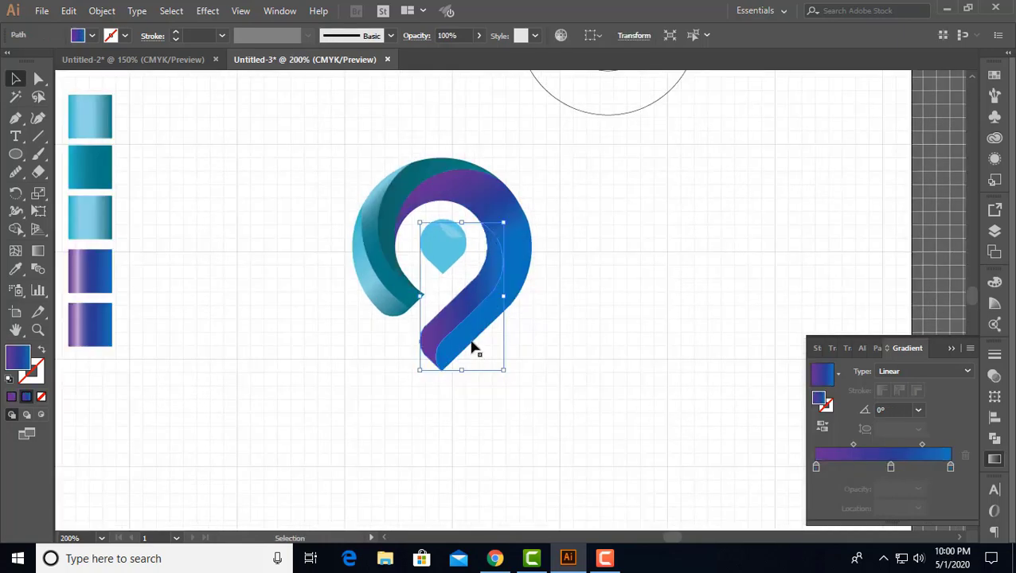
# Step: Reverse the large outer blue-purple band's gradient, moving its middle color stop to 58.11% and the second midpoint to 71.32%
pyautogui.click(490, 340)
pyautogui.click(824, 429)
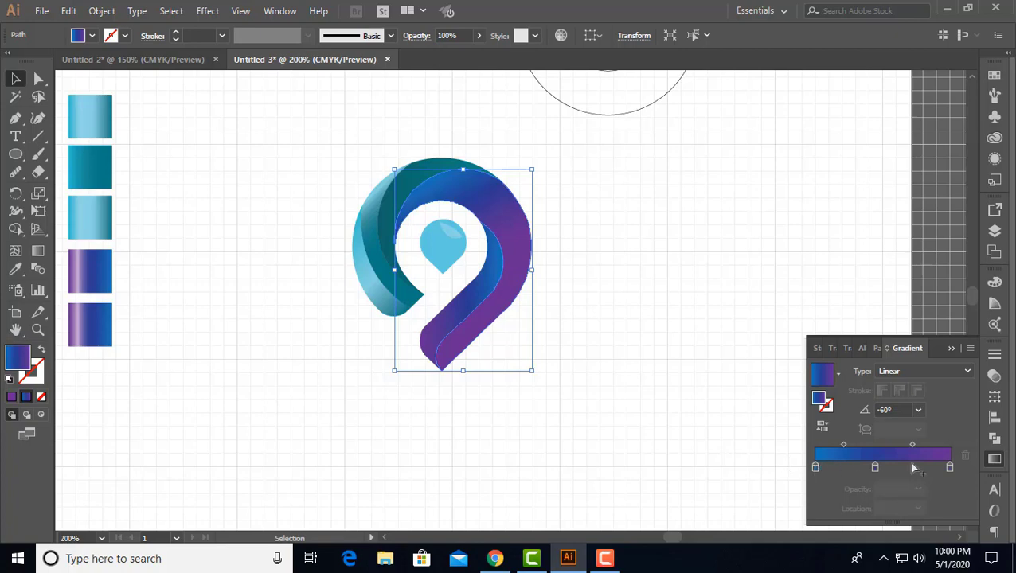
pyautogui.click(877, 468)
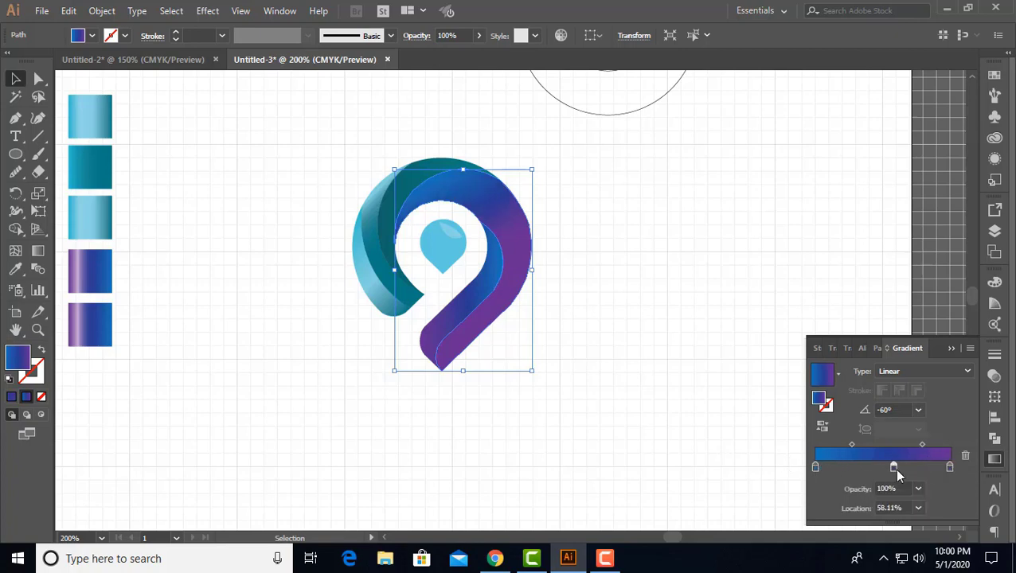
pyautogui.moveTo(922, 445); pyautogui.dragTo(934, 443)
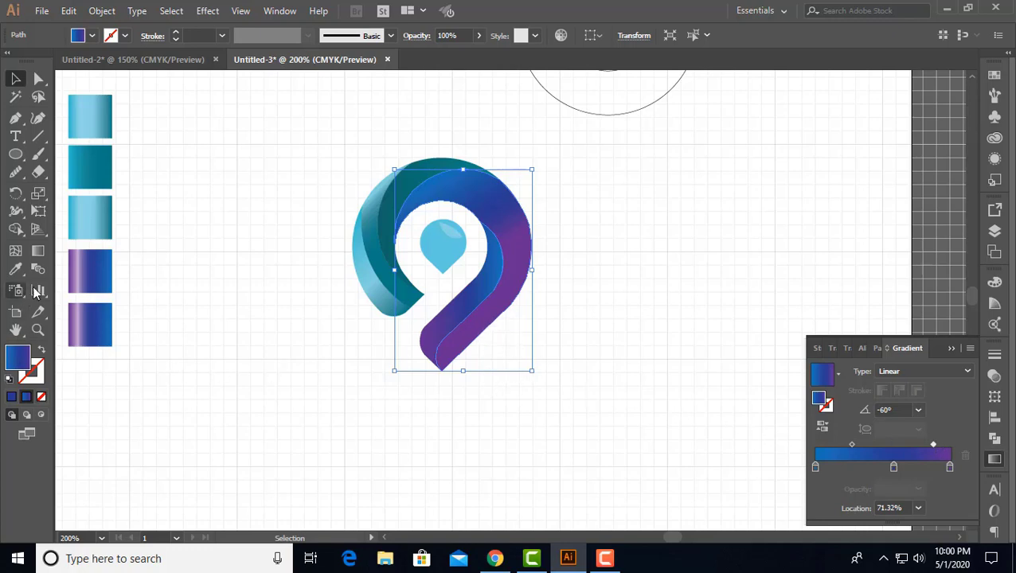
# Step: Redirect the outer band's gradient to about -105.3° with the Gradient tool, from blue at its upper edge to purple at the tip, and deselect it
pyautogui.click(37, 250)
pyautogui.moveTo(440, 371)
pyautogui.mouseDown()
pyautogui.moveTo(493, 291)
pyautogui.moveTo(531, 261)
pyautogui.mouseUp()
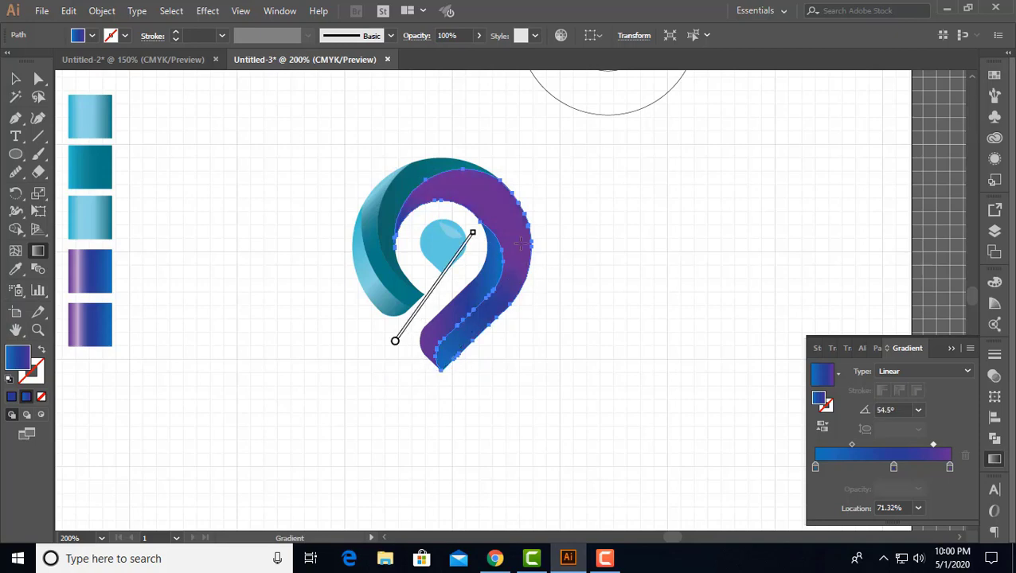
pyautogui.moveTo(519, 177); pyautogui.dragTo(470, 368)
pyautogui.moveTo(483, 169); pyautogui.dragTo(428, 368)
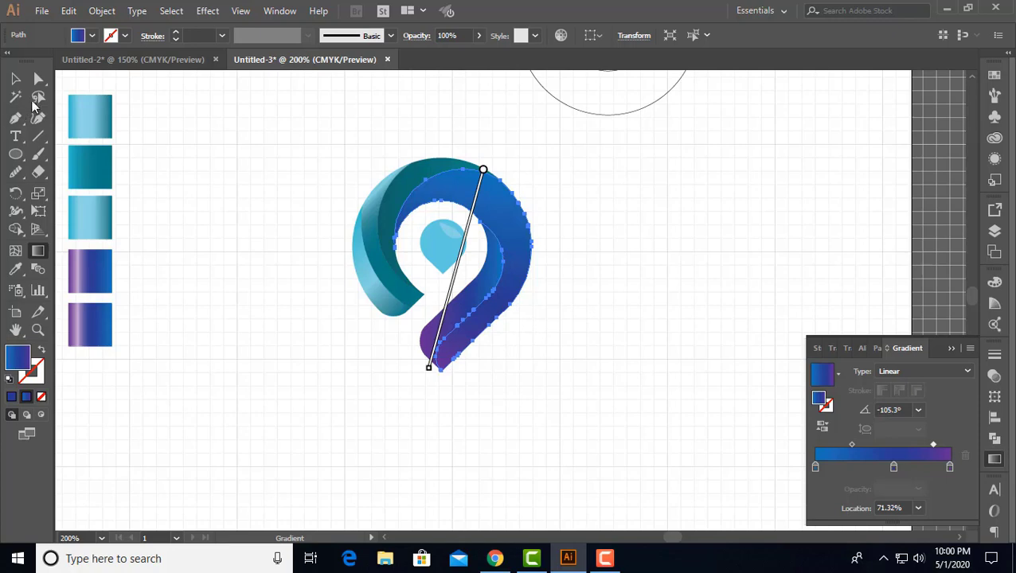
pyautogui.press('v')
pyautogui.click(362, 473)
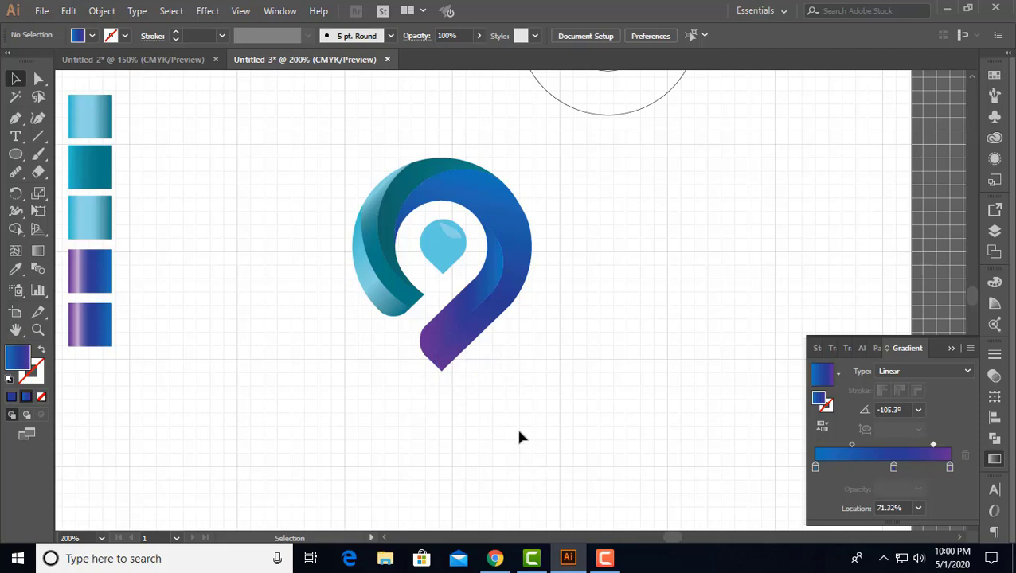
# Step: Select the whole pin logo and stretch it slightly downward, keeping its width
pyautogui.click(485, 281)
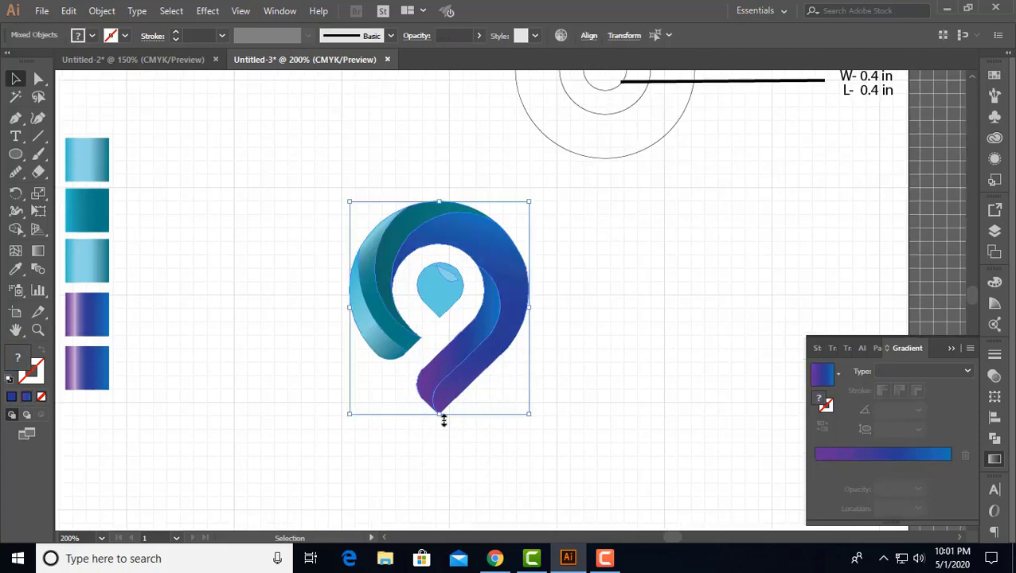
pyautogui.moveTo(443, 418); pyautogui.dragTo(443, 431)
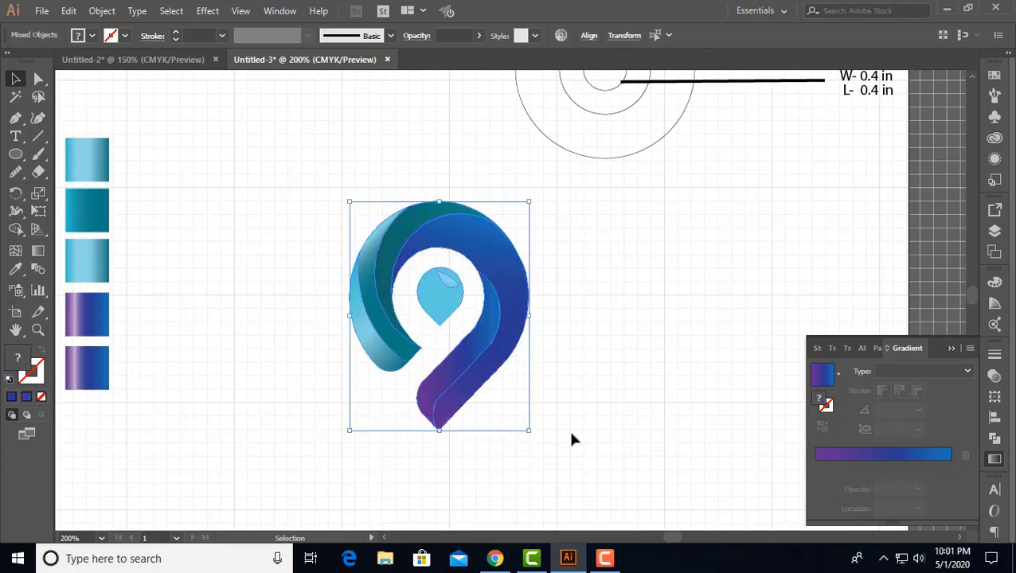